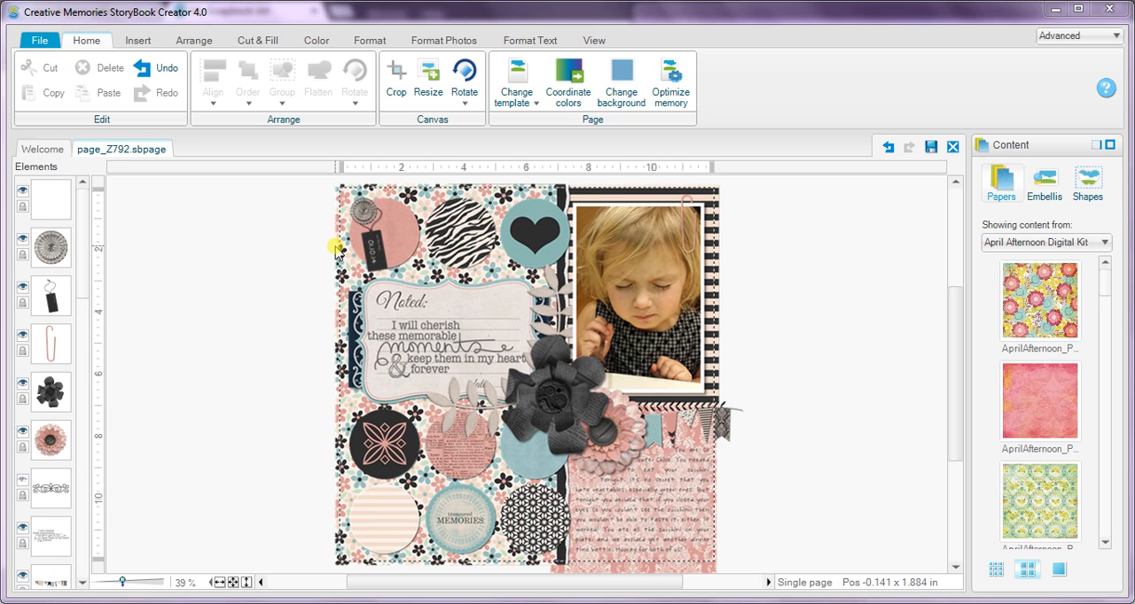
Place the Treasured Memories 600 JPG from the WAW CT folder in the blank area beside the scrapbook page.
key(alt+Tab)
key(alt+Tab)
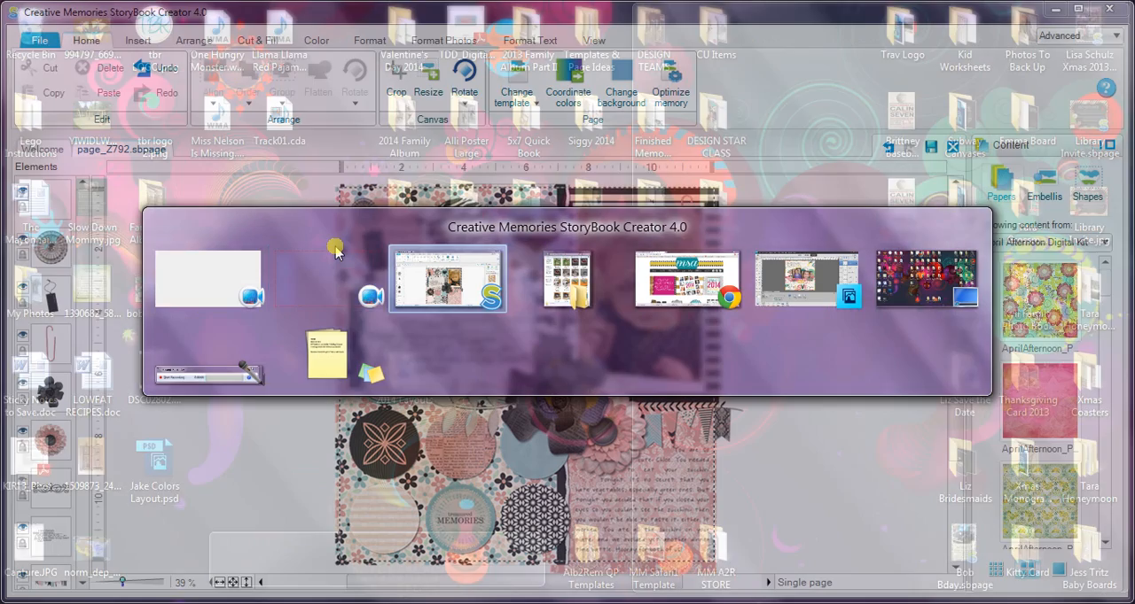
key(alt+Tab)
key(alt+Tab)
key(alt+Tab)
key(alt+Tab)
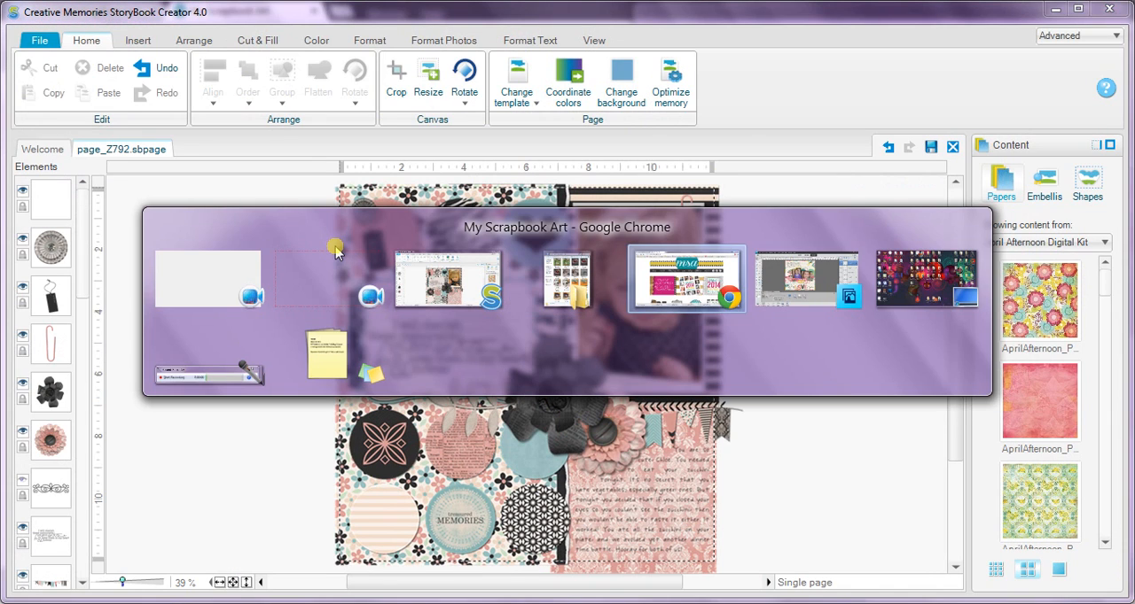
key(alt+Tab)
key(alt+Tab)
key(alt+Tab)
key(alt+Tab)
key(alt+Tab)
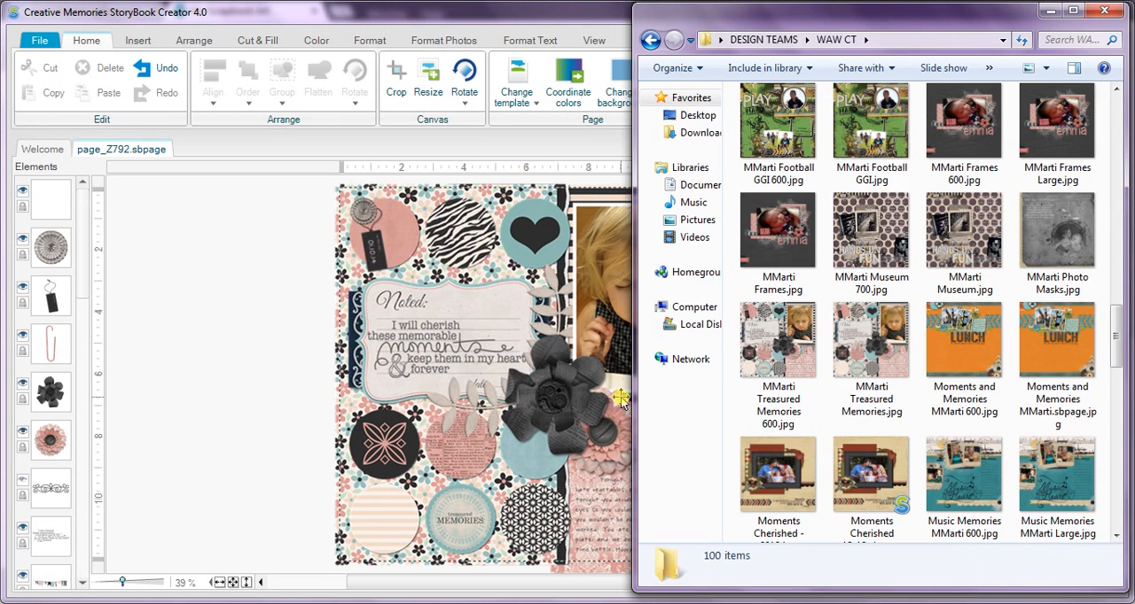
drag(785, 350, 246, 279)
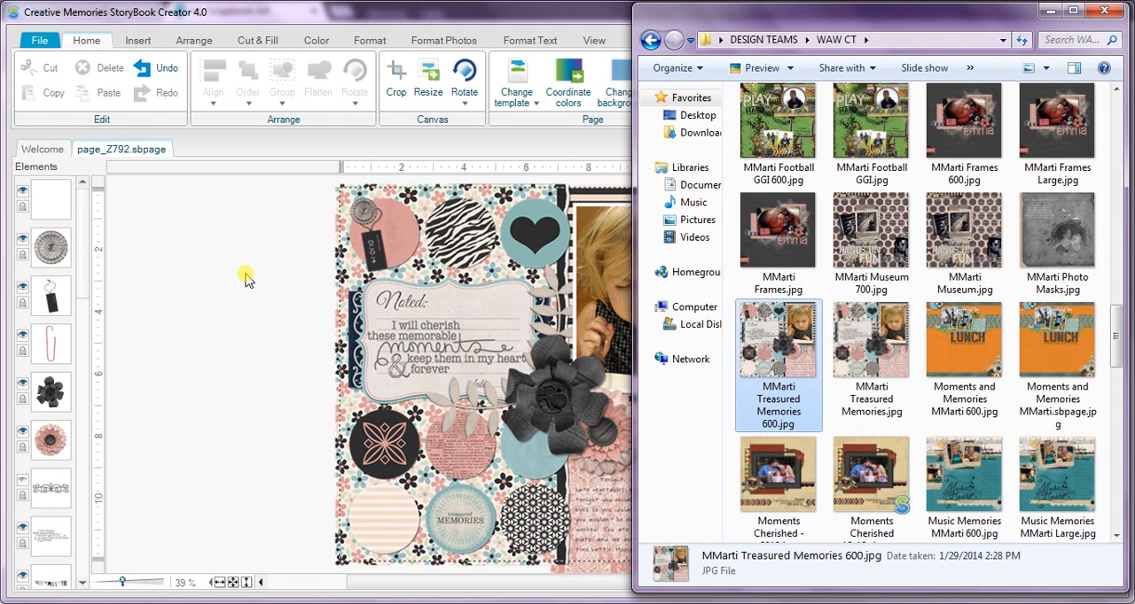
click(221, 257)
drag(221, 257, 223, 262)
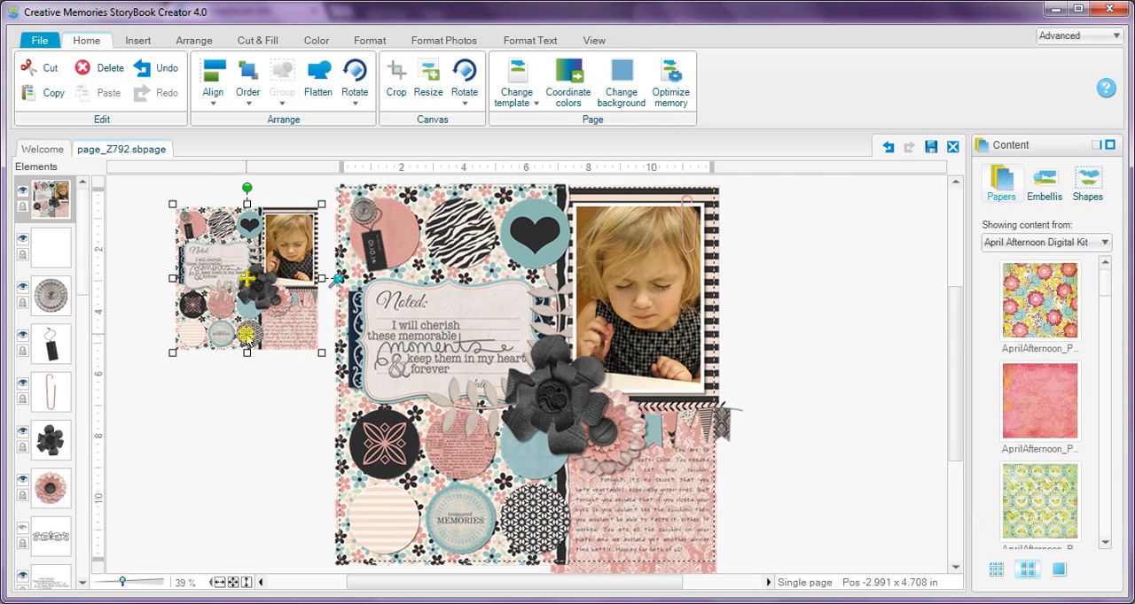
Insert a text box directly below the layout thumbnail, matching its width, and activate it for text entry.
click(135, 40)
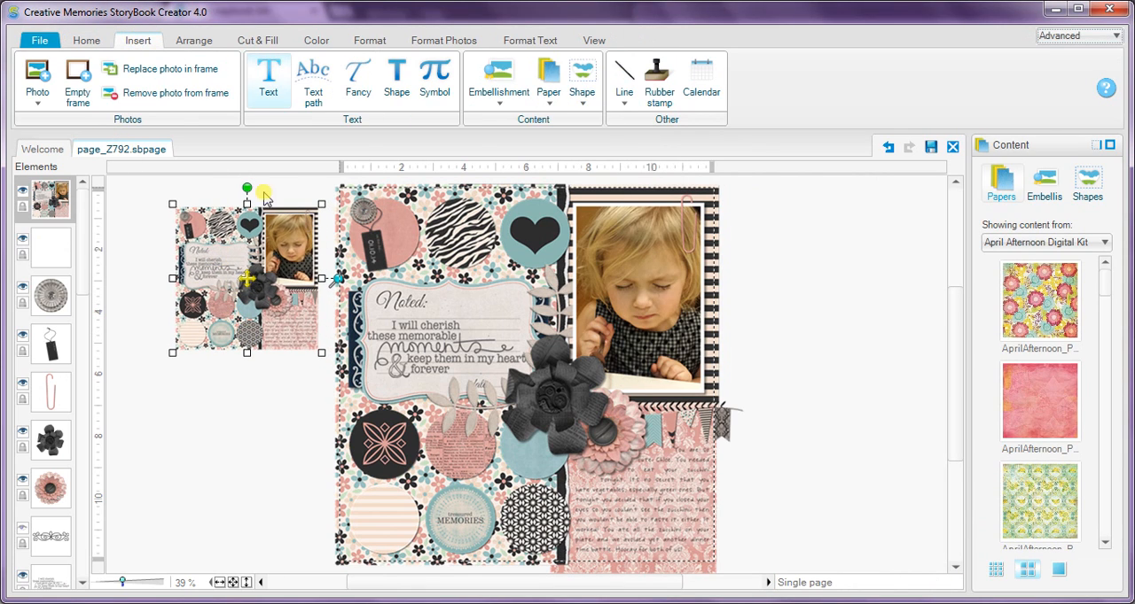
click(268, 78)
drag(172, 353, 319, 422)
click(420, 205)
click(232, 368)
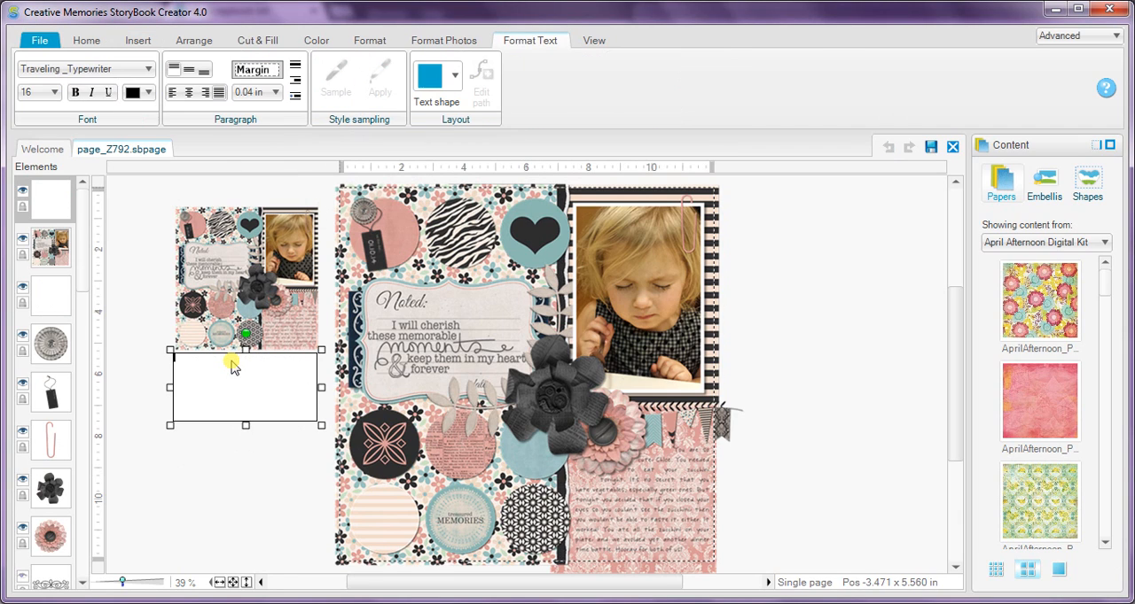
Enter the credits: "Template by" with the designer's full name, followed on a new line by "Kit used: Treasured Memories from Word Art World".
text(Template)
text(Kit used:)
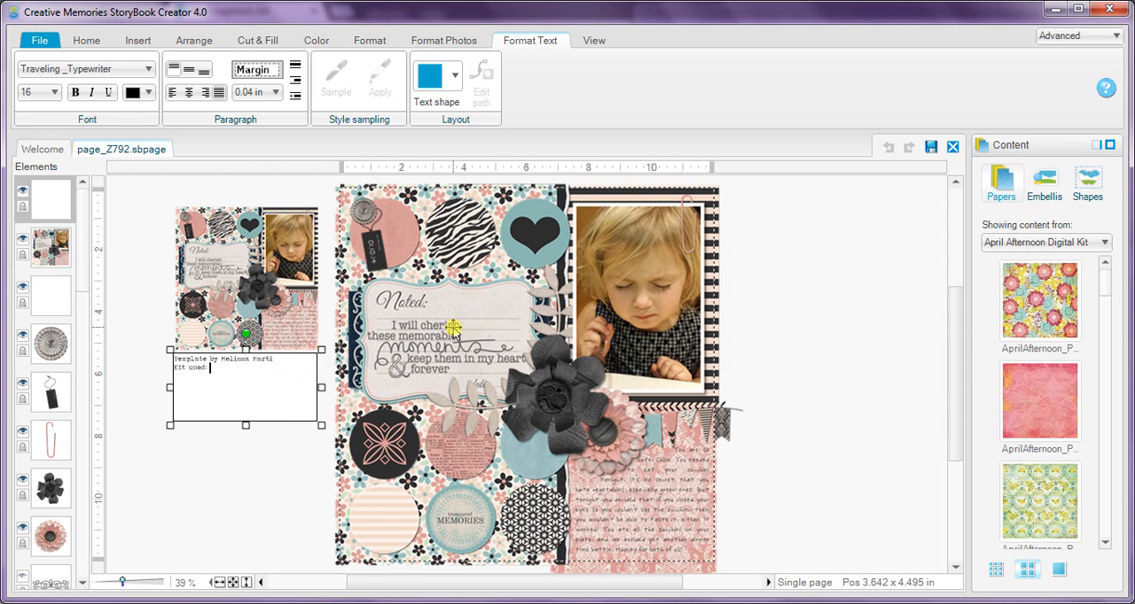
key(alt+Tab)
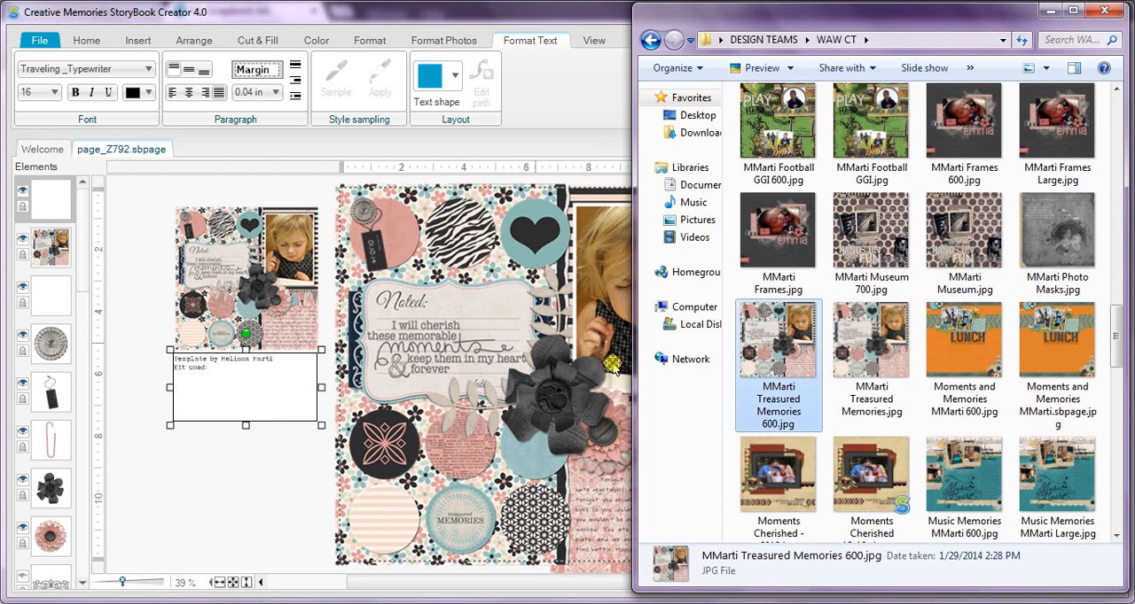
key(alt+Tab)
text(asured Memories f)
text(rom Cre)
text(d Art World)
Select all of the credit text and set its font size to 22.
click(230, 380)
drag(230, 380, 119, 270)
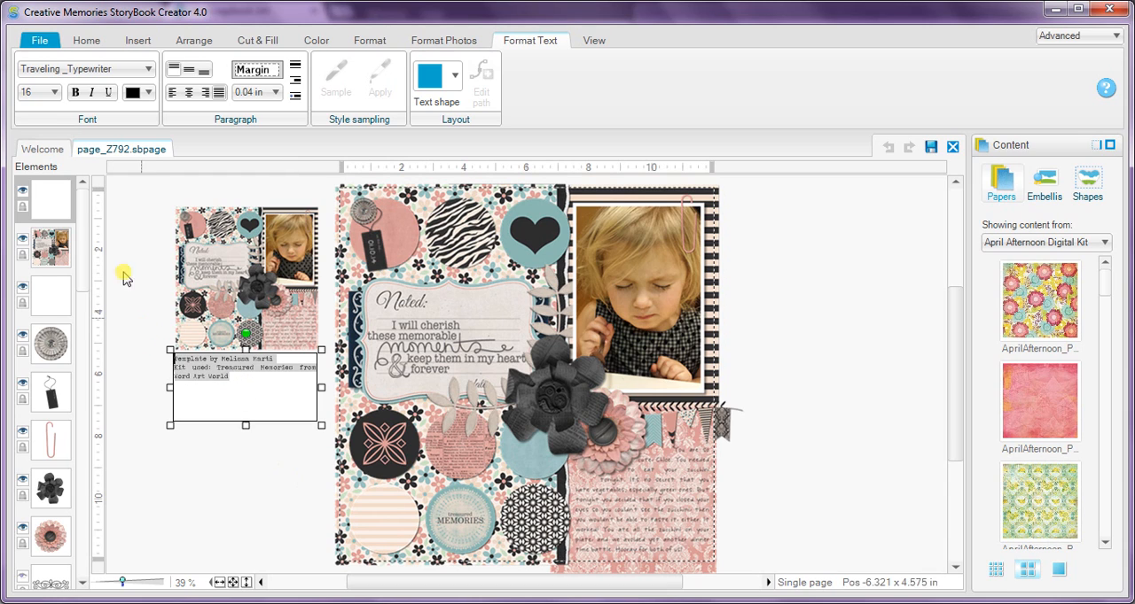
click(32, 92)
click(89, 402)
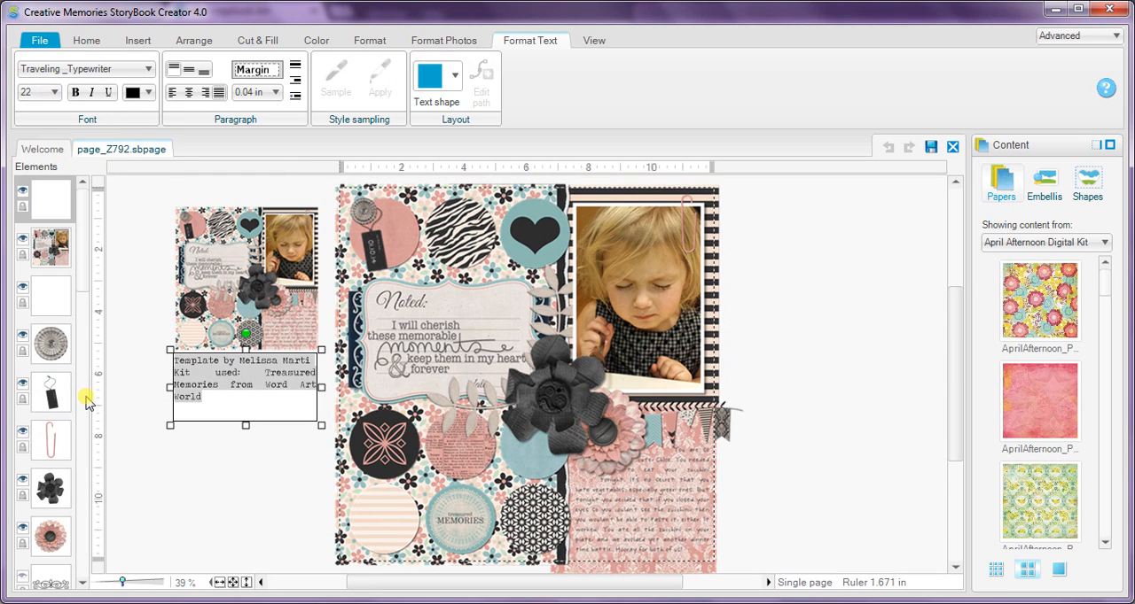
Change the selected credit text's font to Avian and finish editing the text box.
click(87, 69)
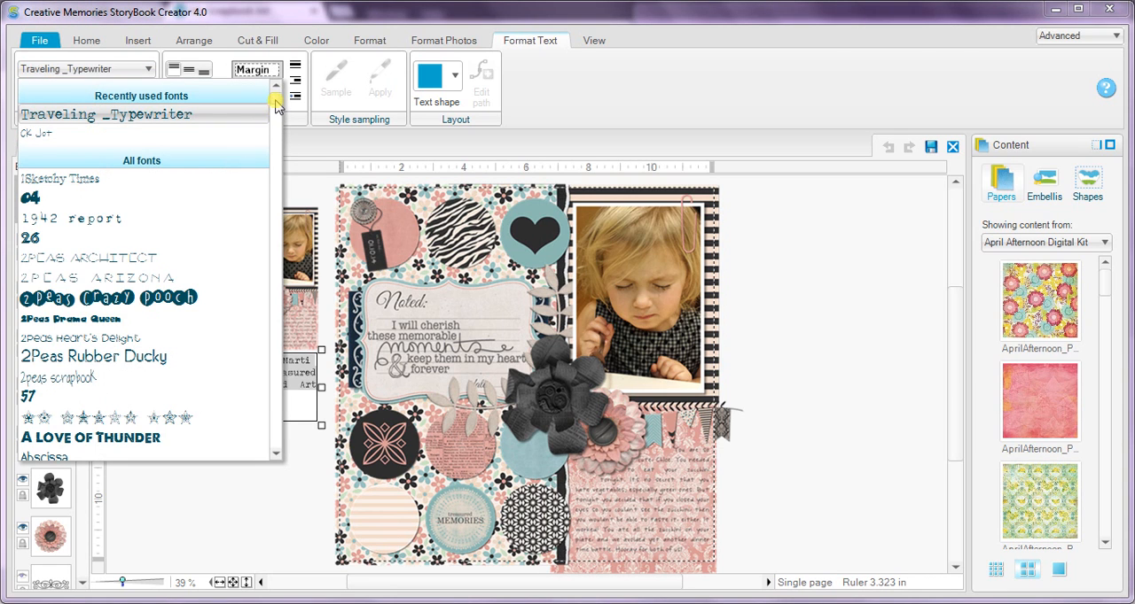
scroll(281, 145, down, 5)
scroll(281, 143, down, 10)
scroll(281, 142, up, 5)
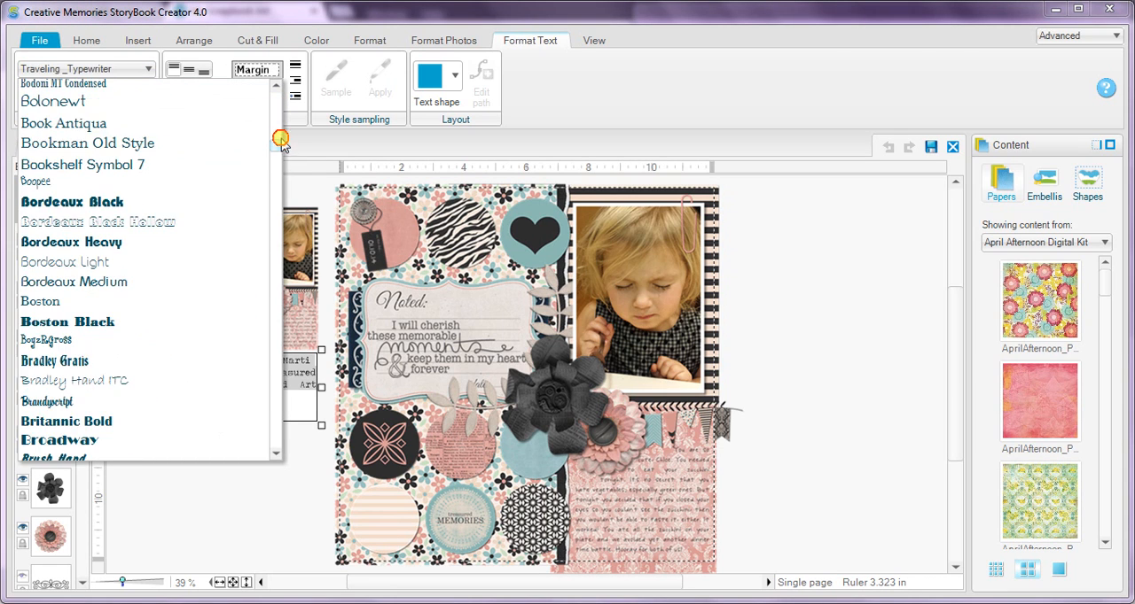
scroll(280, 140, up, 3)
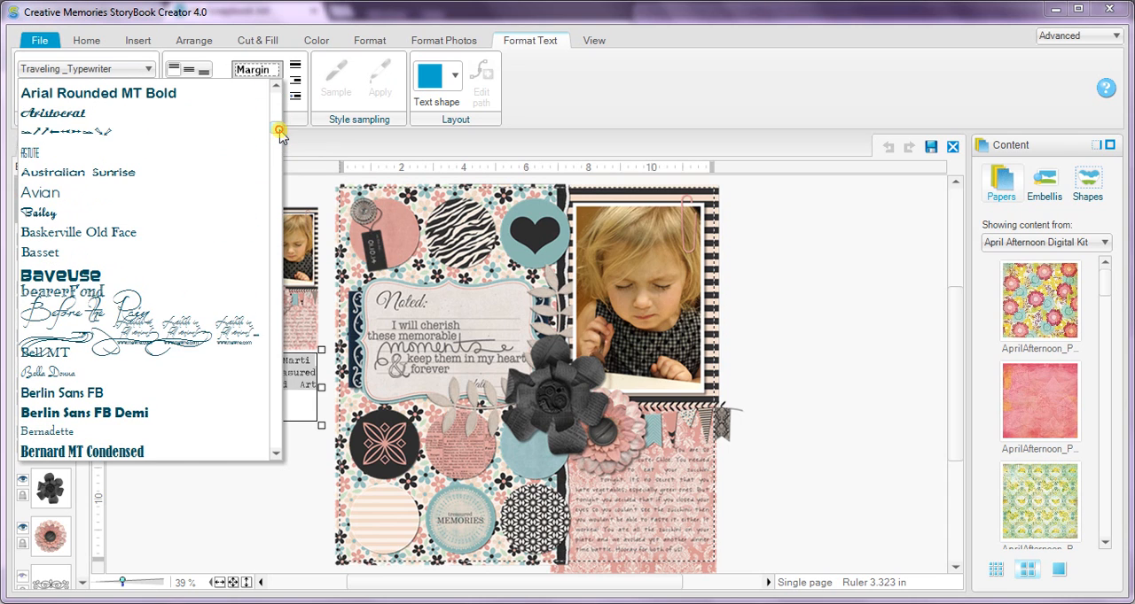
click(266, 191)
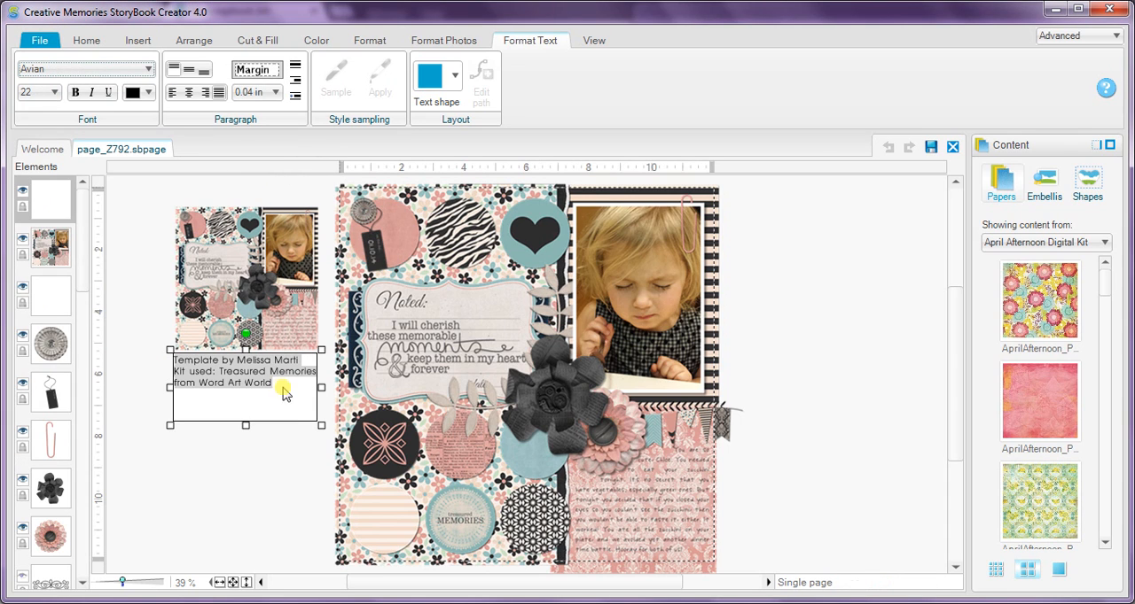
click(270, 470)
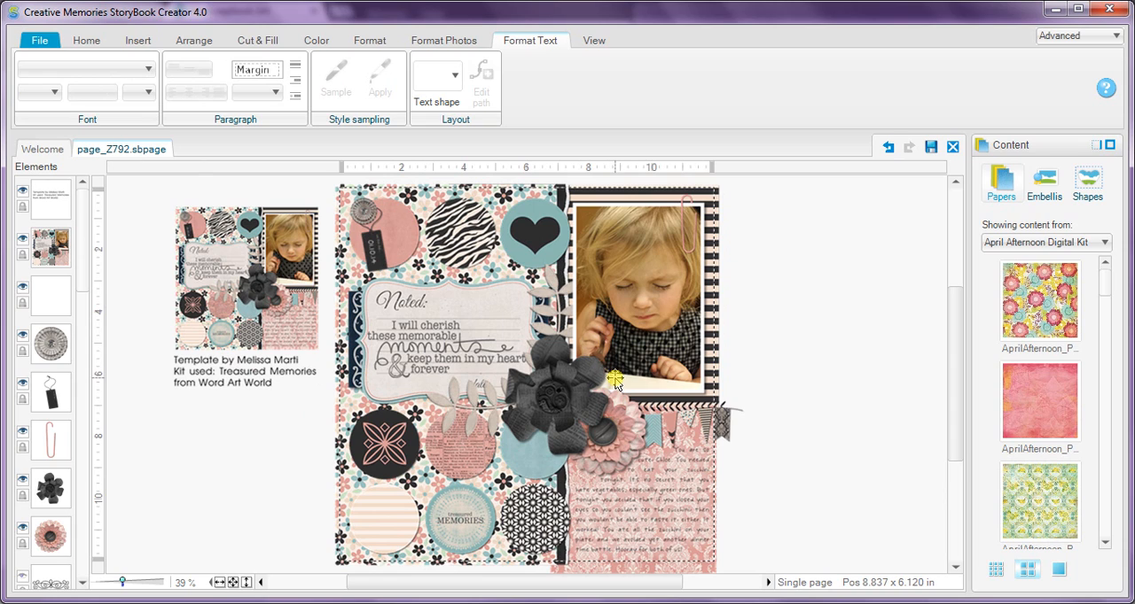
Remove the girl's photo from the picture frame and the floral paper from the tall background panel behind the circles.
click(637, 297)
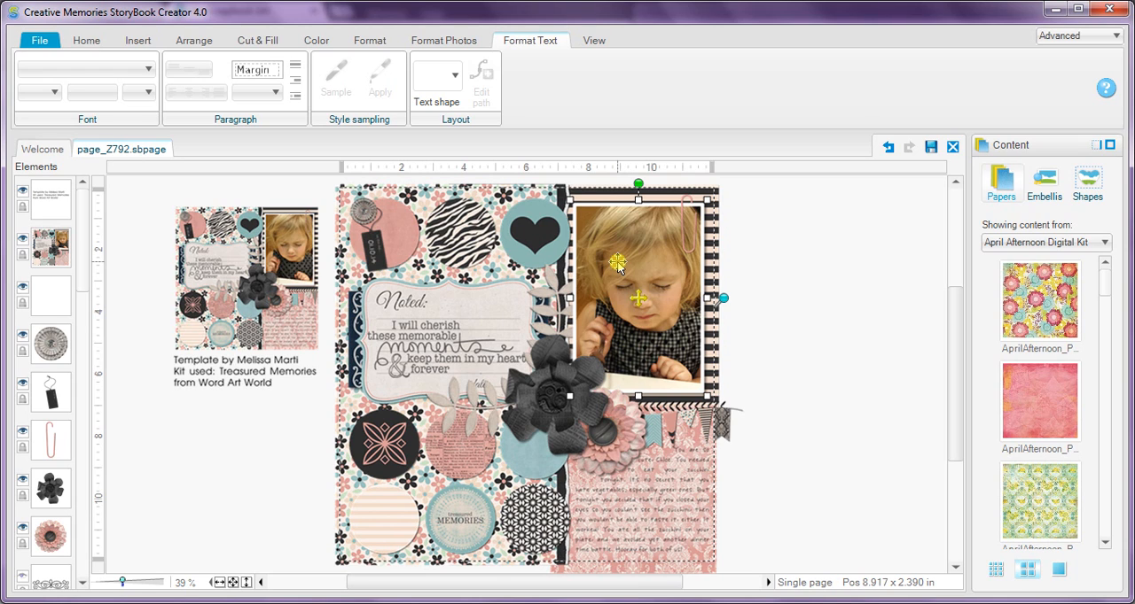
right_click(618, 264)
click(652, 294)
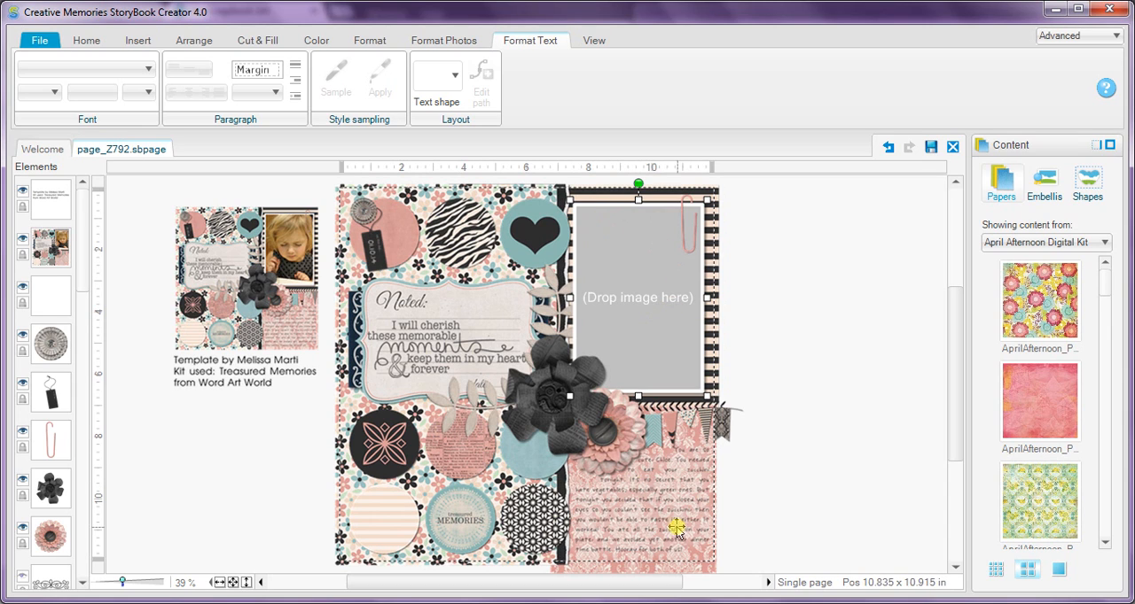
right_click(428, 198)
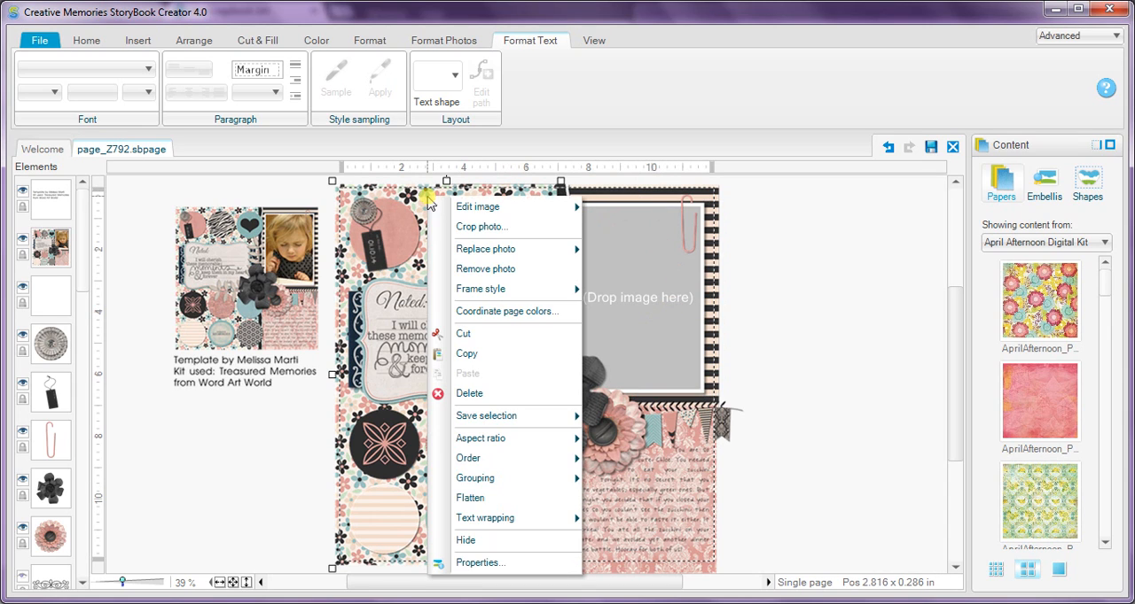
click(454, 268)
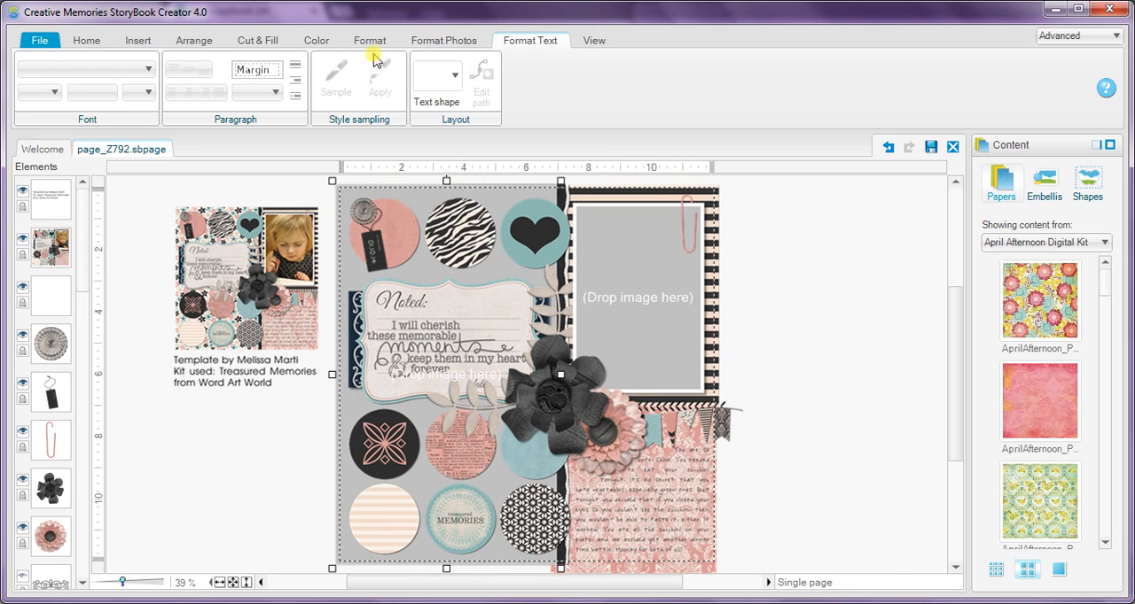
Fill the emptied background panel behind the circles with the orange from the recent colors.
click(258, 40)
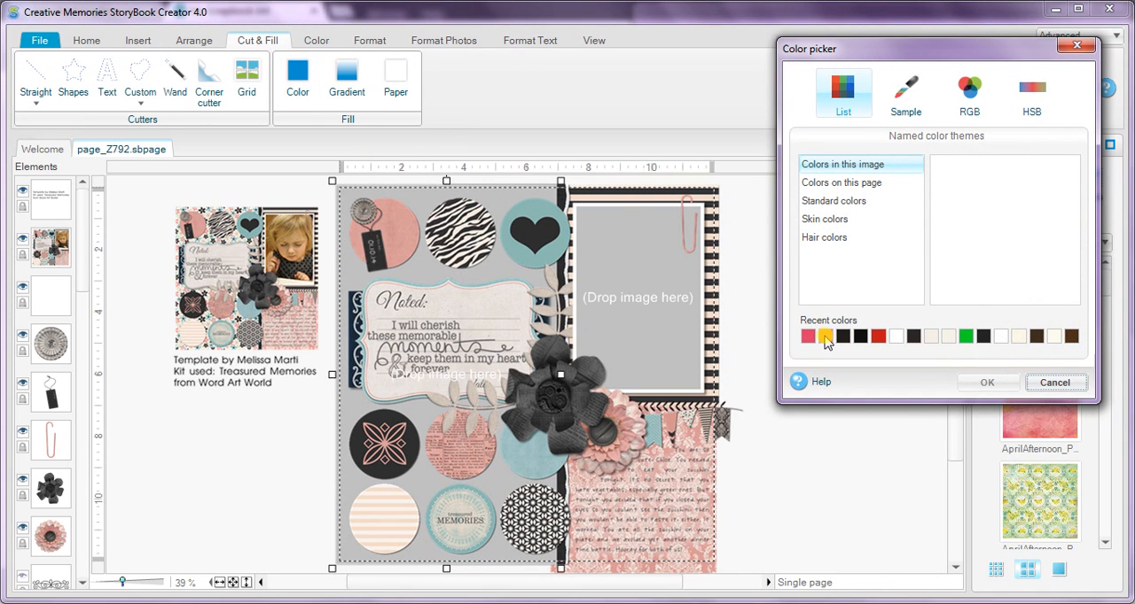
click(824, 337)
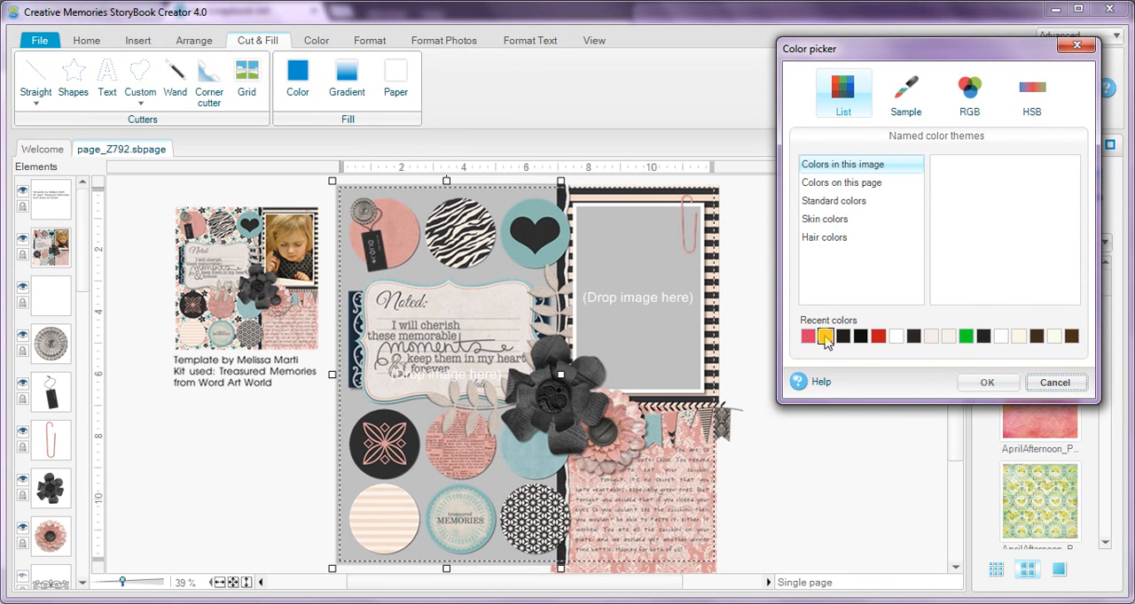
click(987, 386)
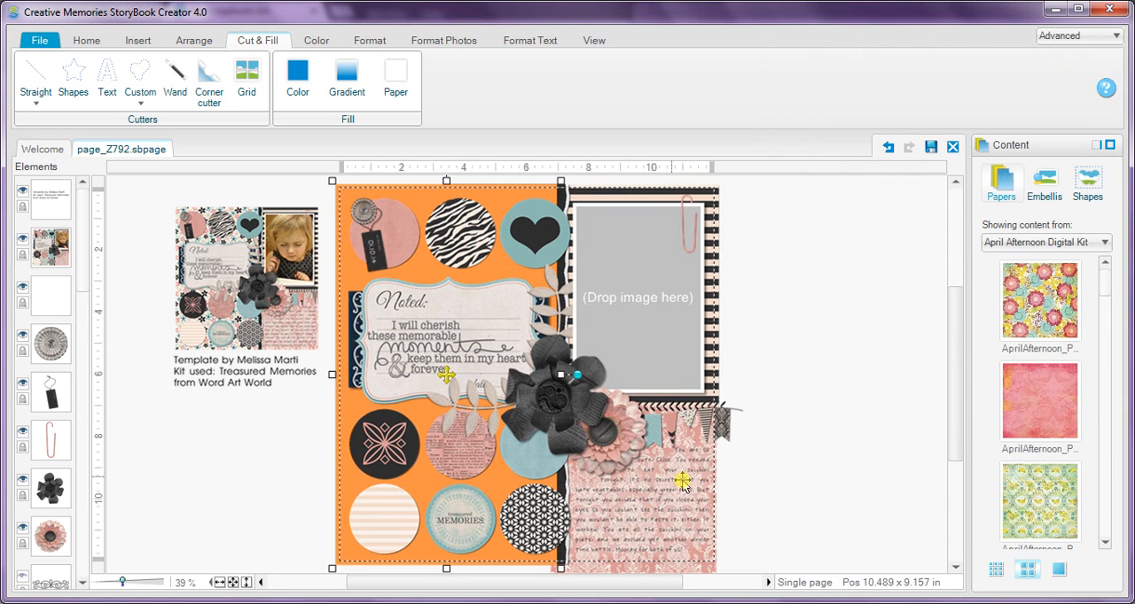
Fill the pink patterned paper behind the journaling text with the pinkish red from the recent colors.
click(706, 556)
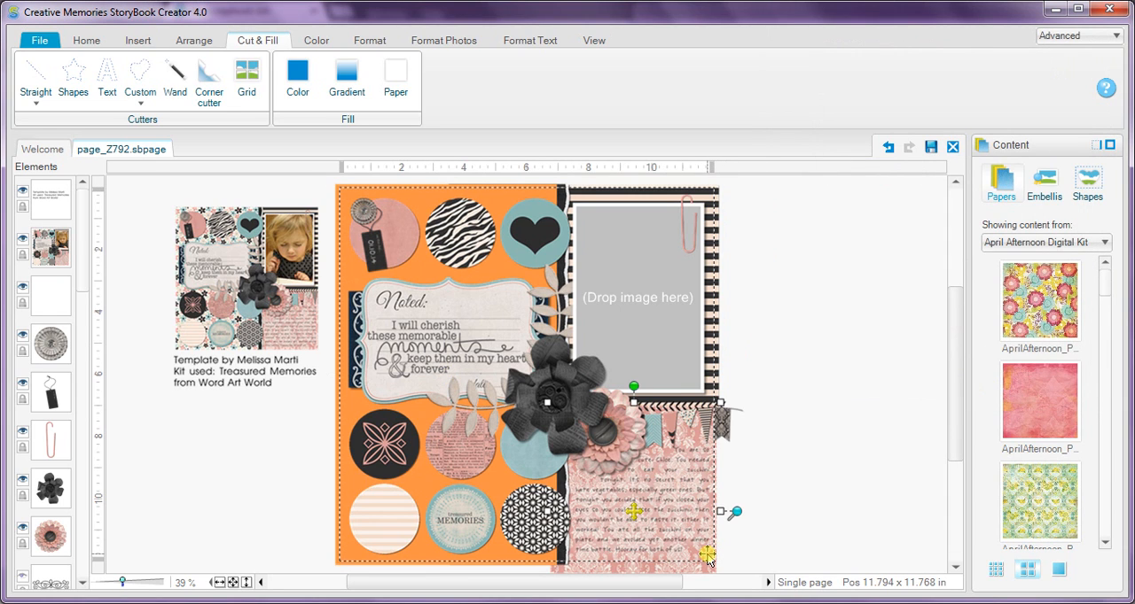
click(298, 78)
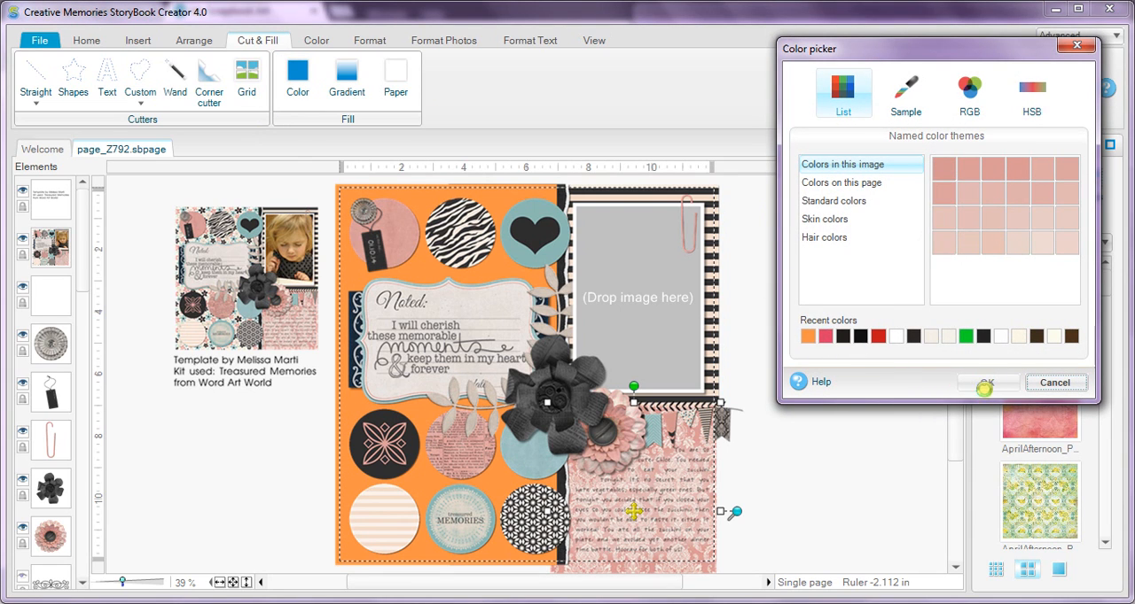
click(987, 383)
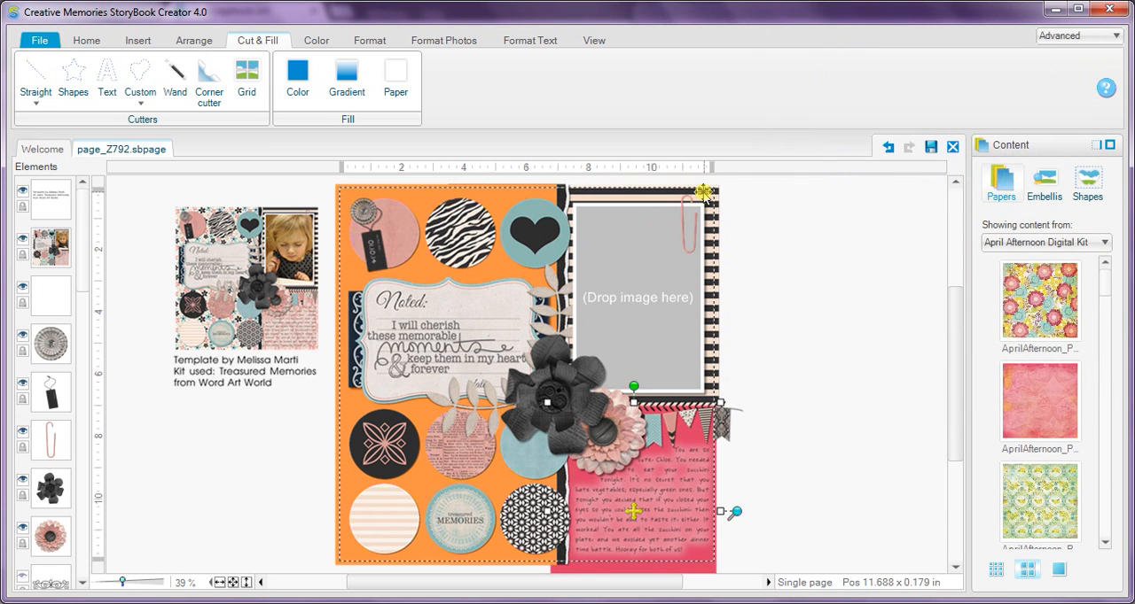
Fill the striped paper behind the photo frame with a dark green from the standard colors.
click(675, 217)
click(298, 73)
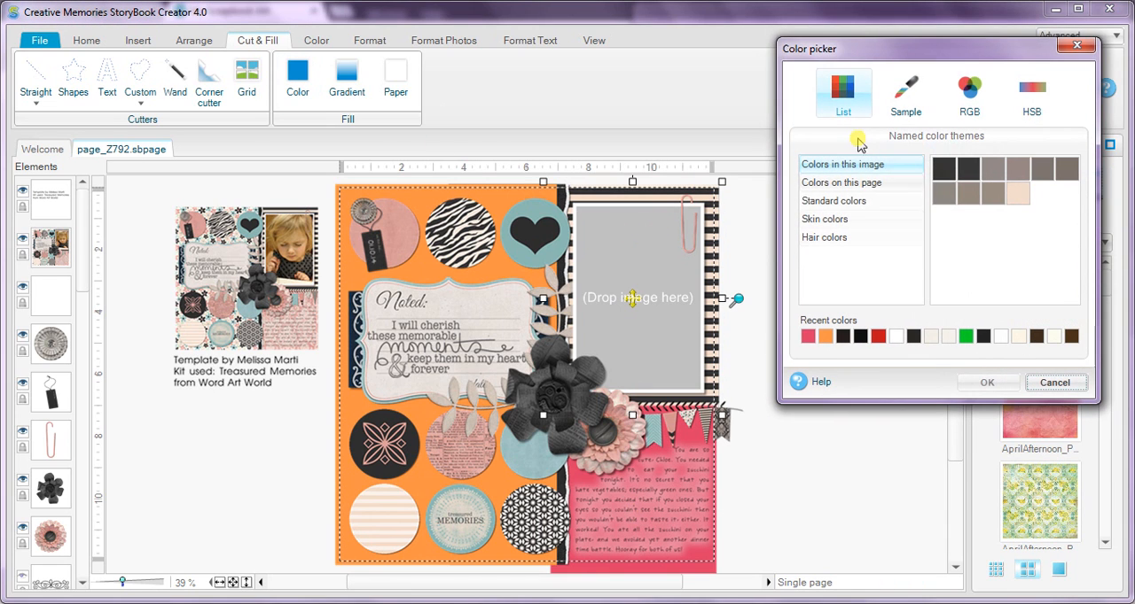
click(837, 202)
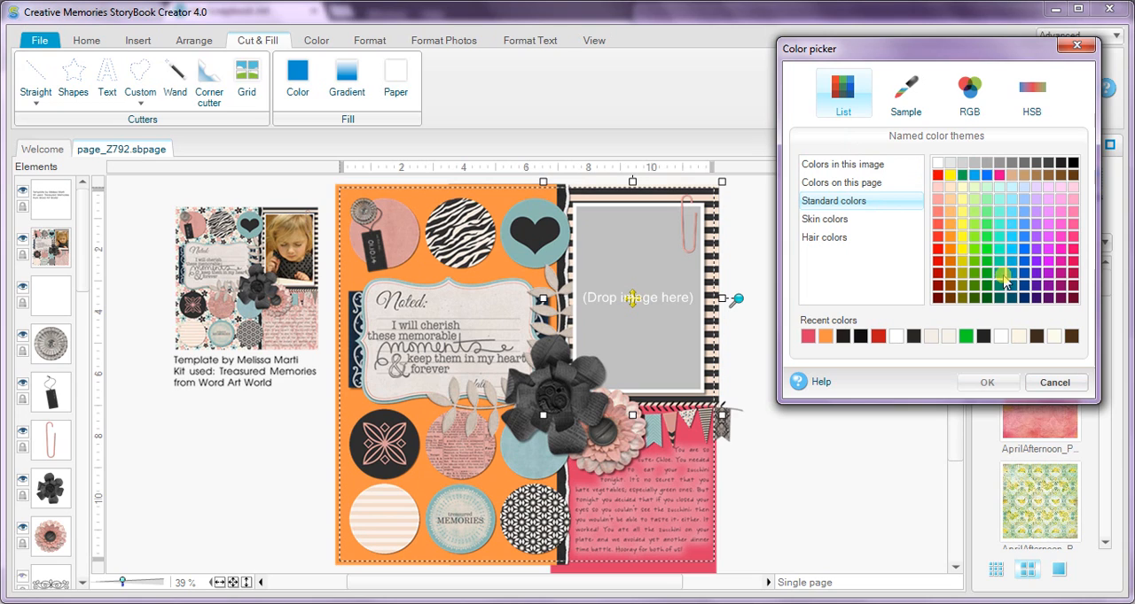
click(978, 333)
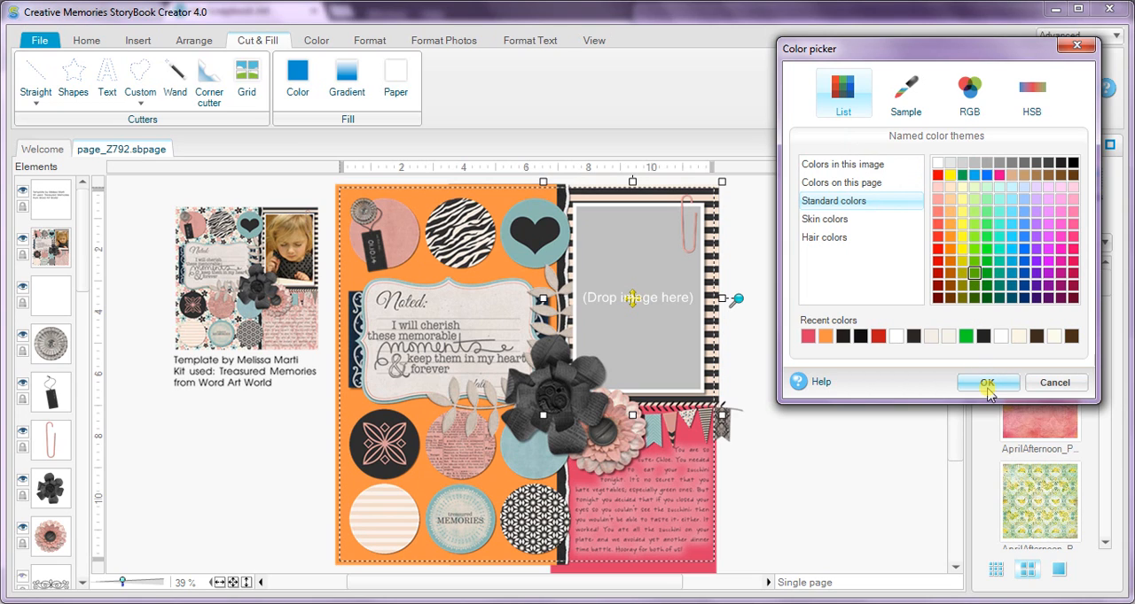
click(986, 386)
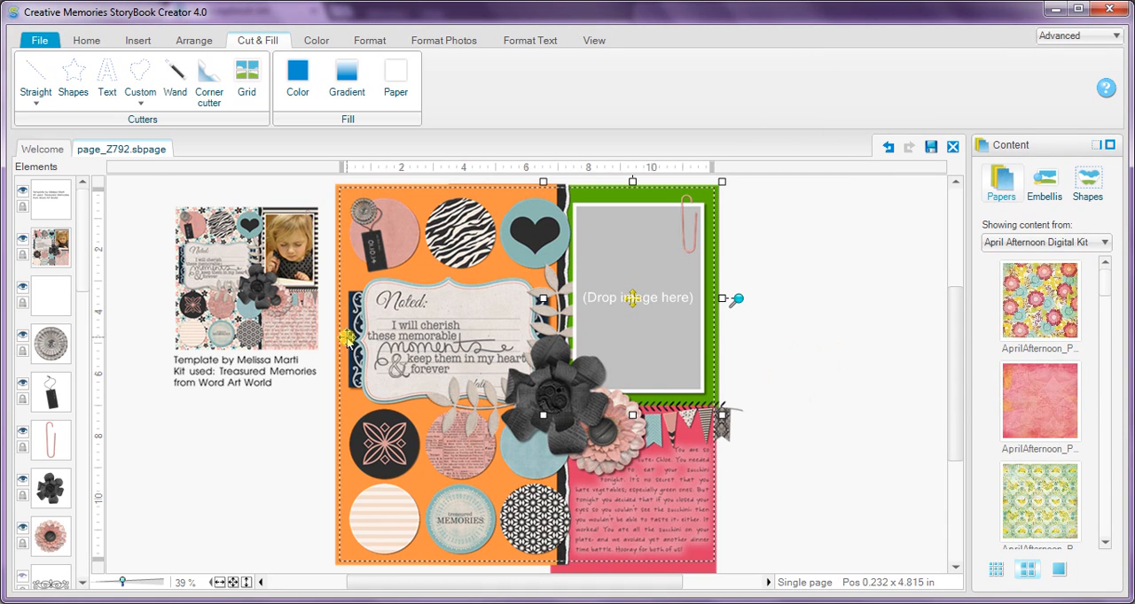
Fill the patterned strip behind the "Noted" journal card with a dark navy from the colors in this image.
click(449, 340)
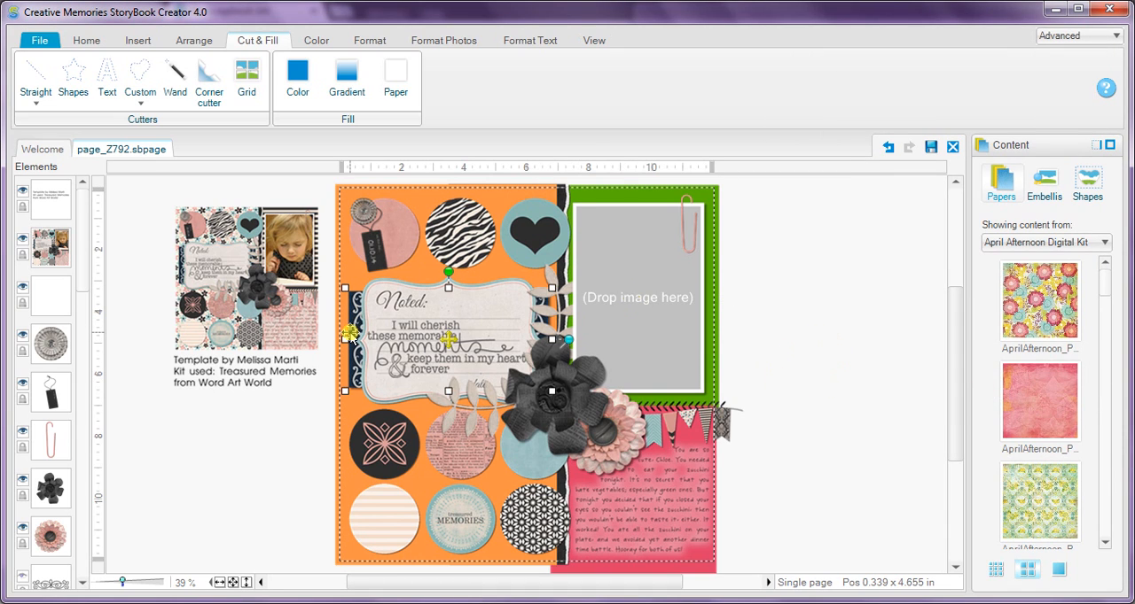
click(298, 80)
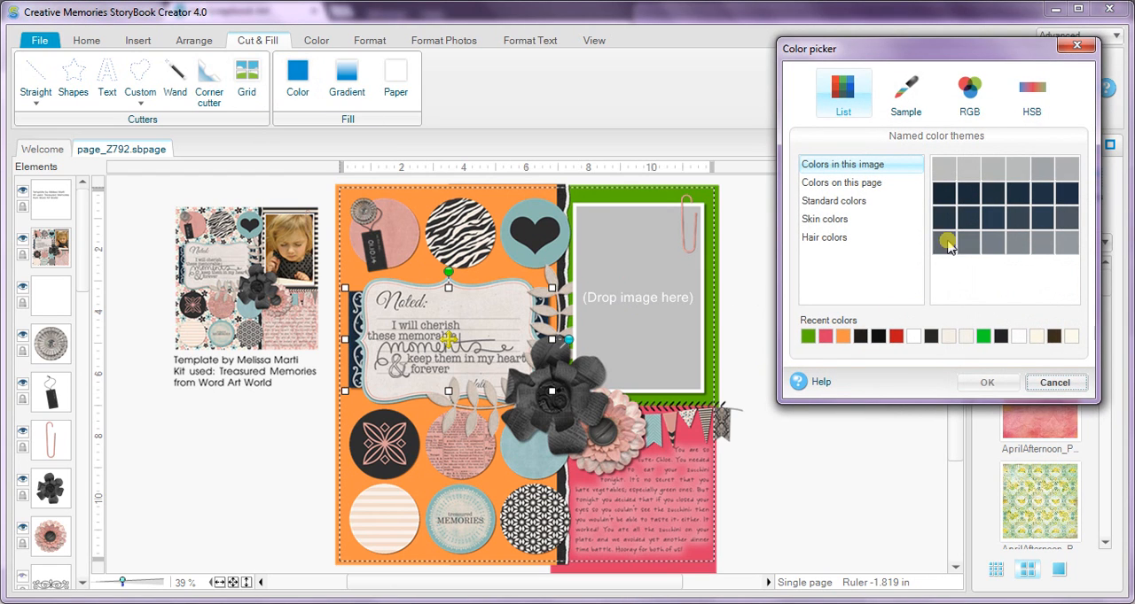
click(944, 189)
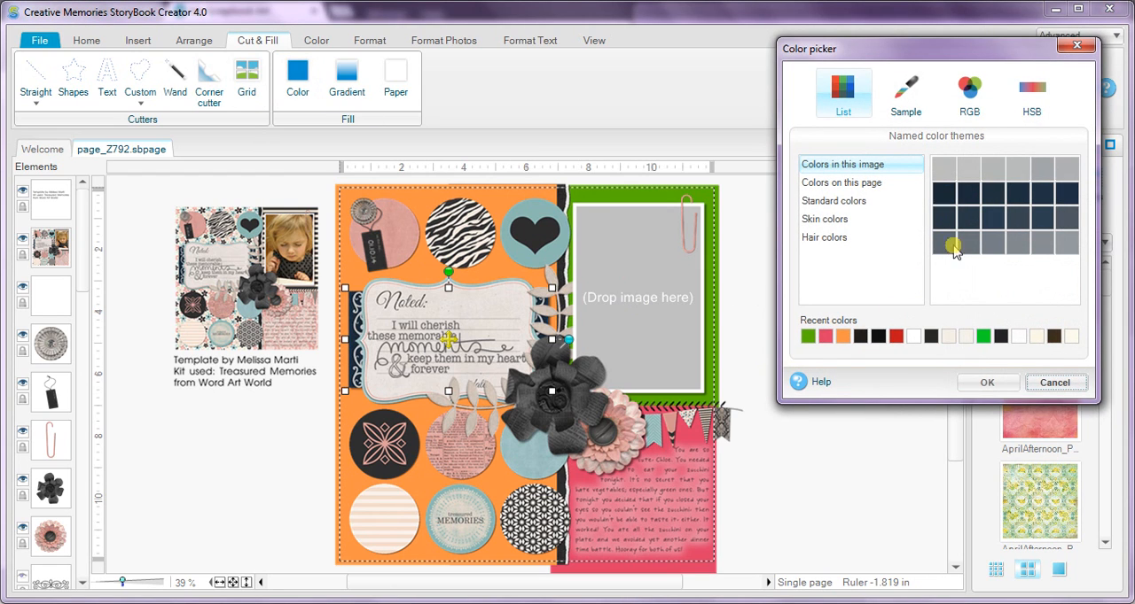
click(984, 382)
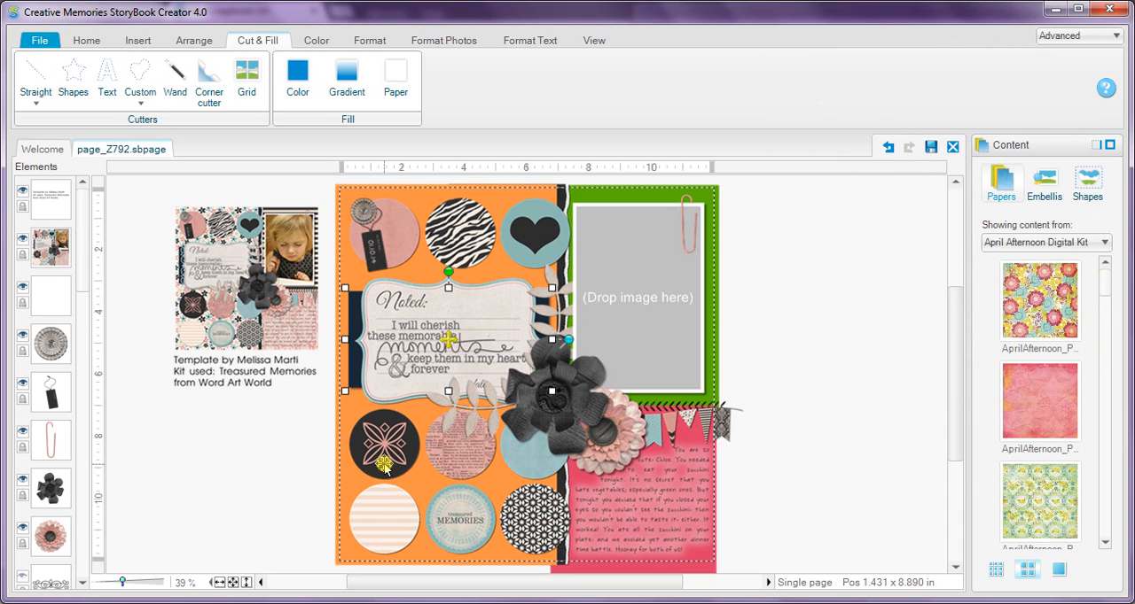
Fill the circle behind the button and tag with light yellow from the standard colors.
click(392, 237)
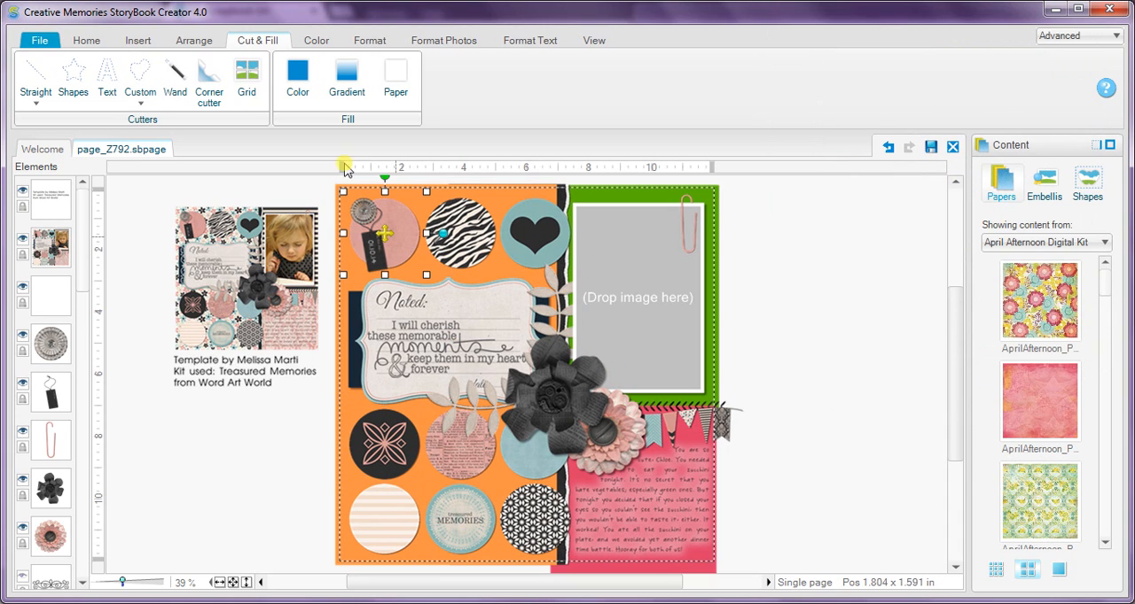
click(297, 78)
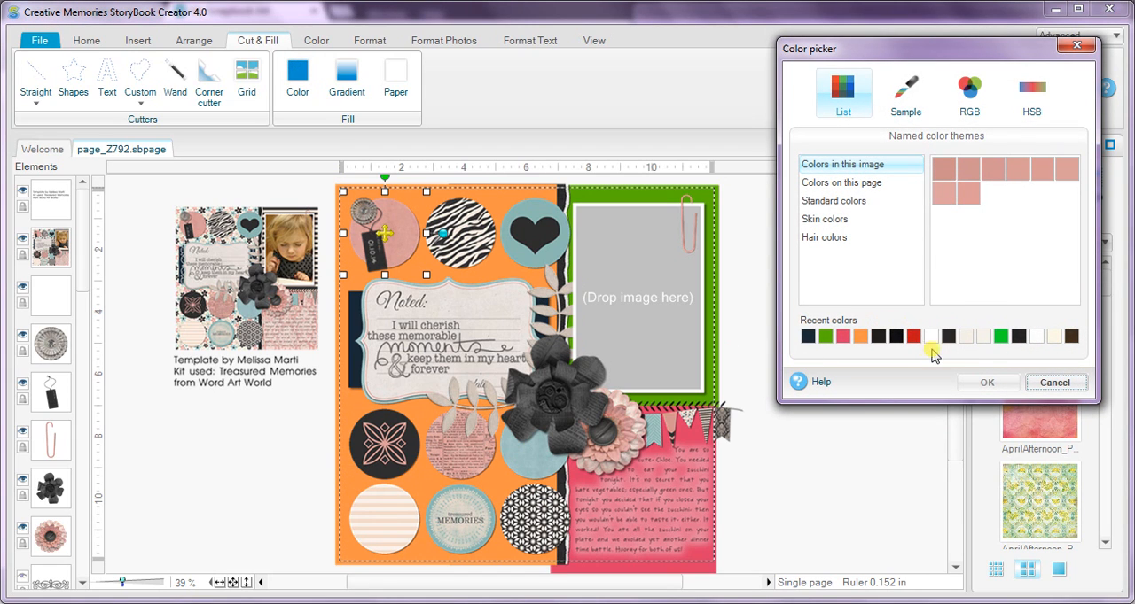
click(906, 88)
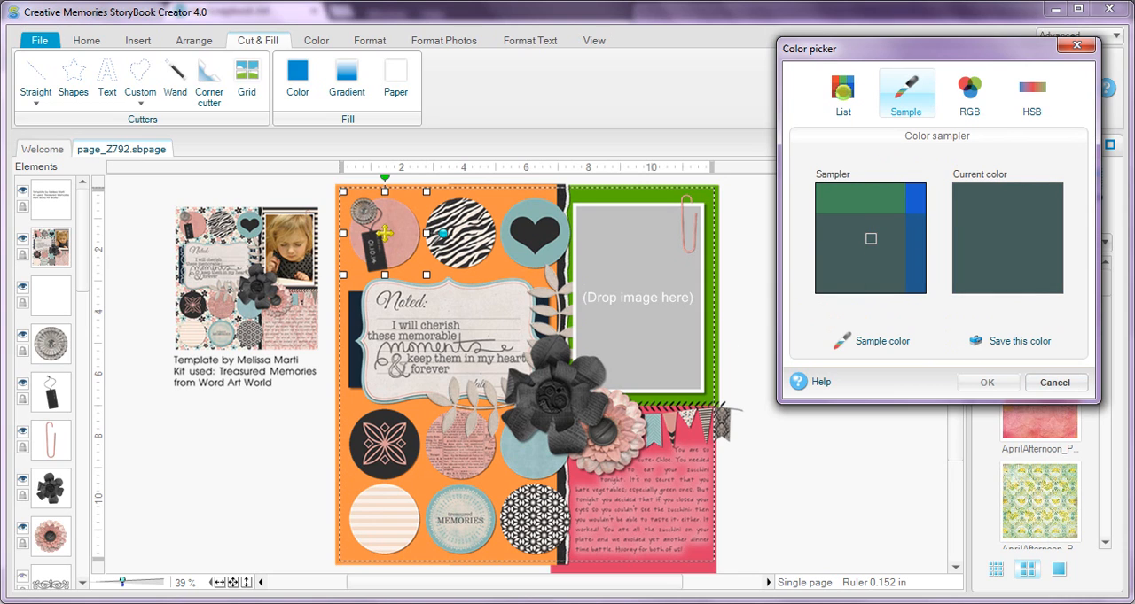
click(843, 96)
click(840, 201)
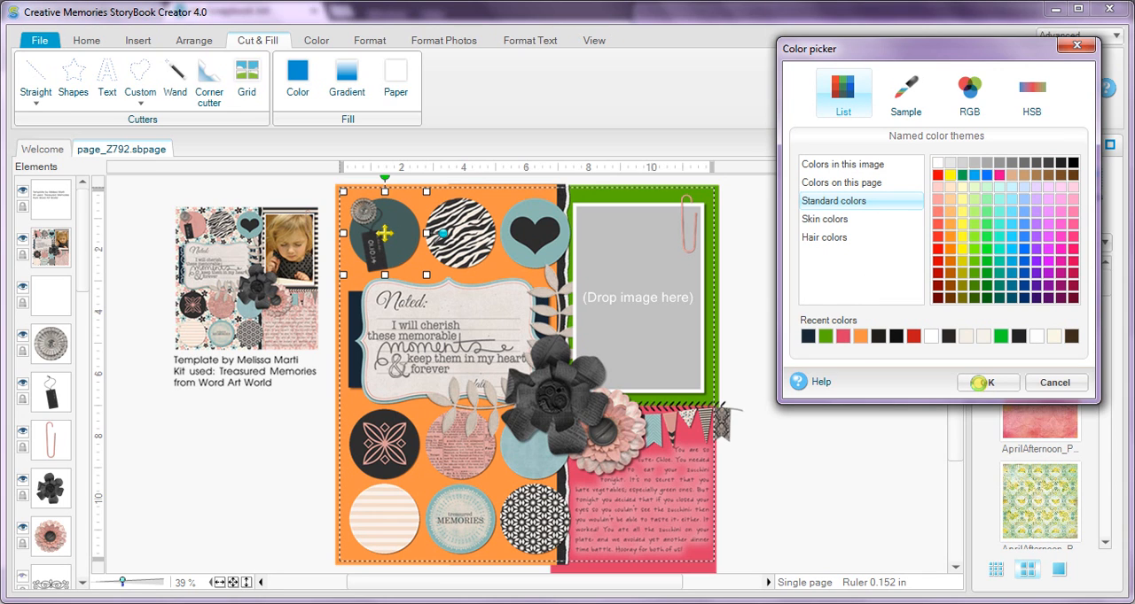
click(979, 383)
Fill the zebra-striped circle with the pinkish red from the recent colors.
click(461, 223)
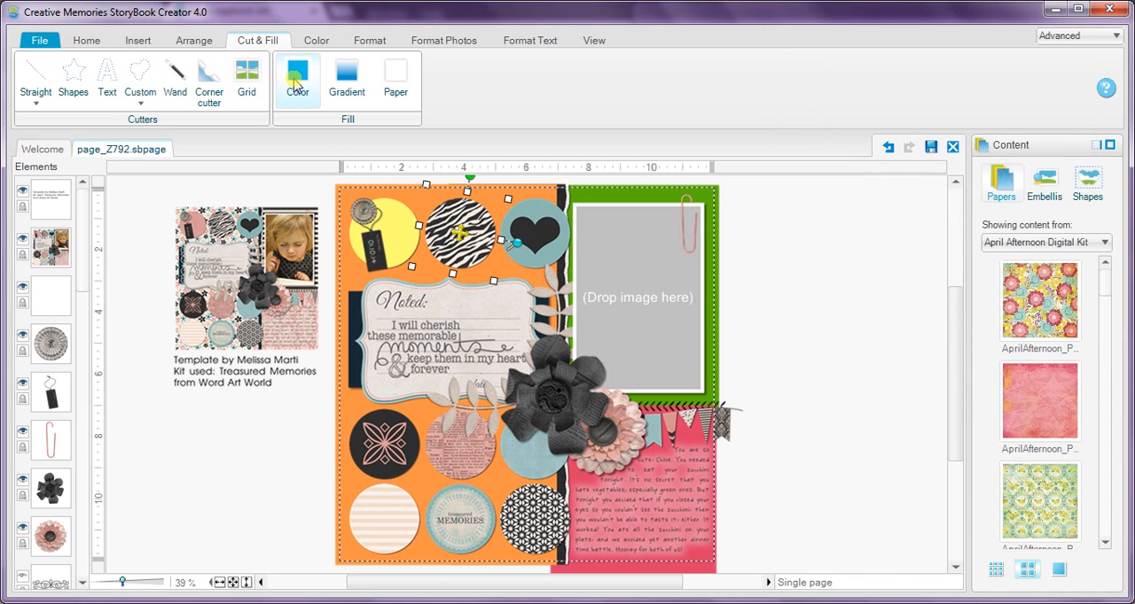
click(297, 85)
click(881, 340)
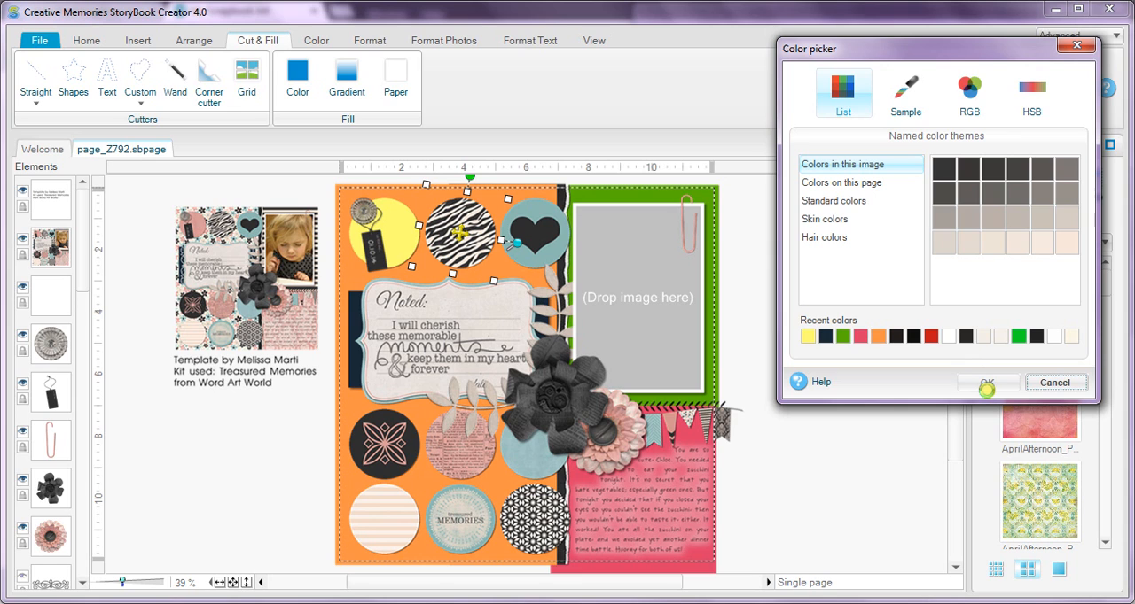
click(985, 387)
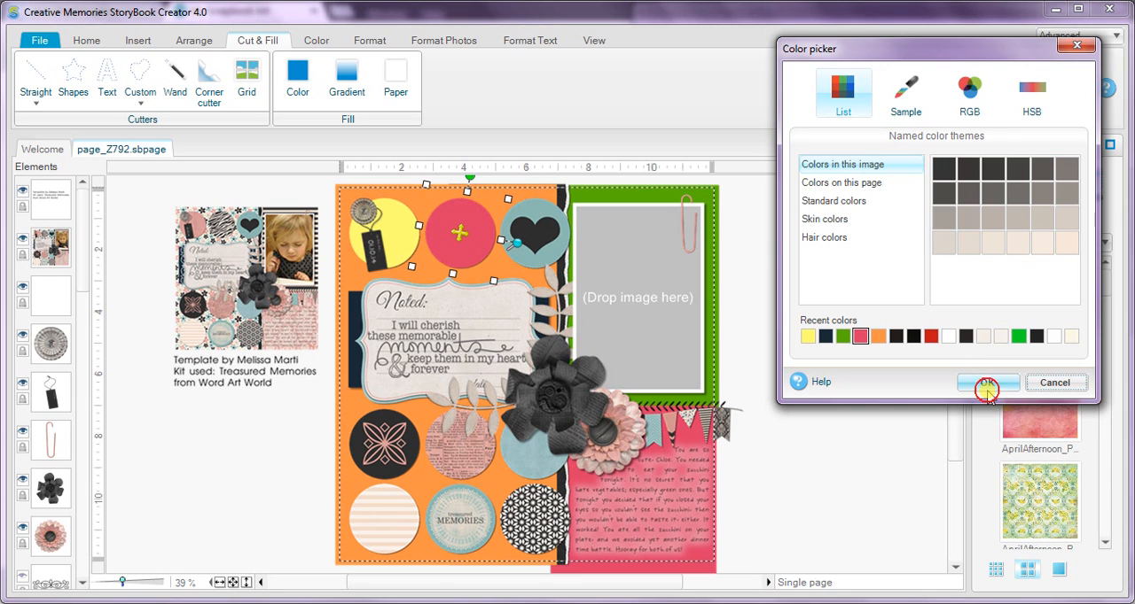
Fill the heart circle and the six circles below the "Noted" card together with the recent pinkish red.
click(525, 232)
ctrl+click(526, 447)
ctrl+click(461, 456)
ctrl+click(387, 443)
ctrl+click(390, 532)
ctrl+click(459, 528)
ctrl+click(525, 539)
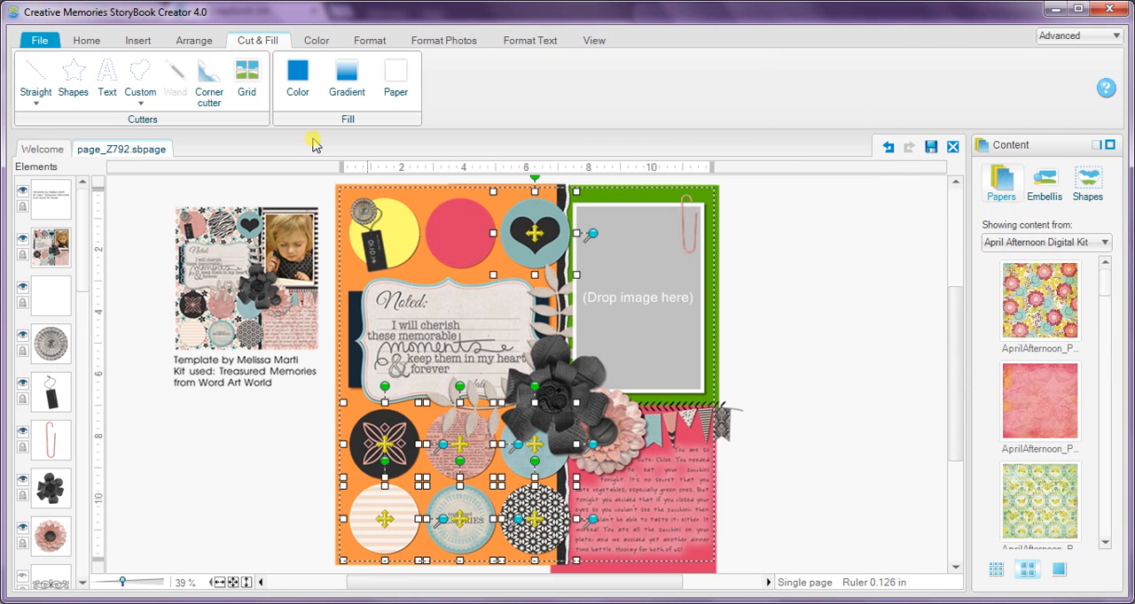
click(298, 80)
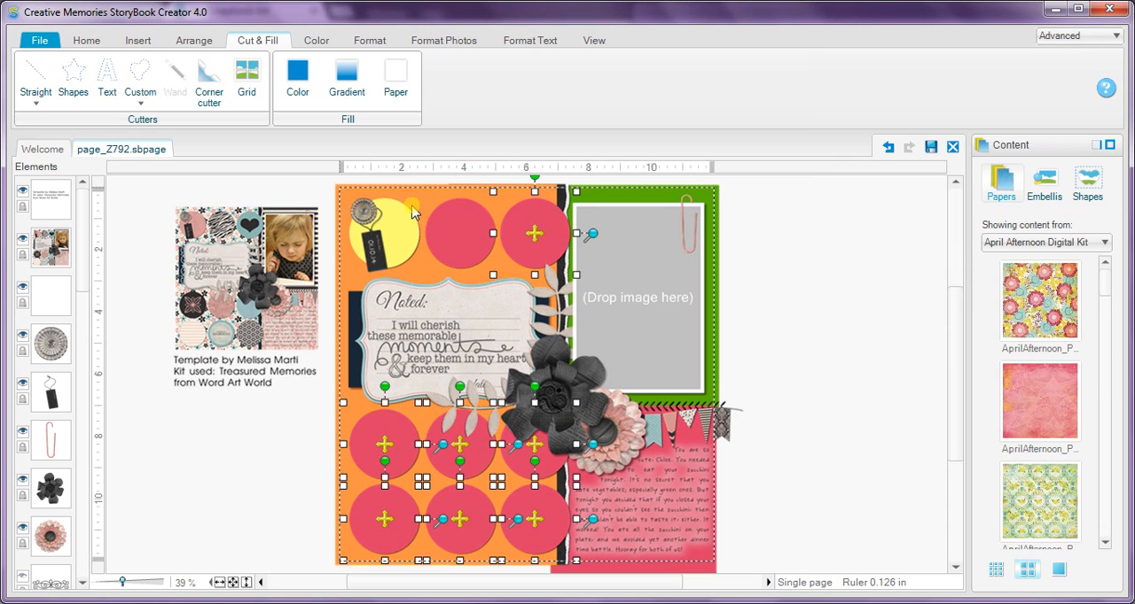
Undo the pinkish red fill on the heart circle and the six circles below the journal card.
click(299, 87)
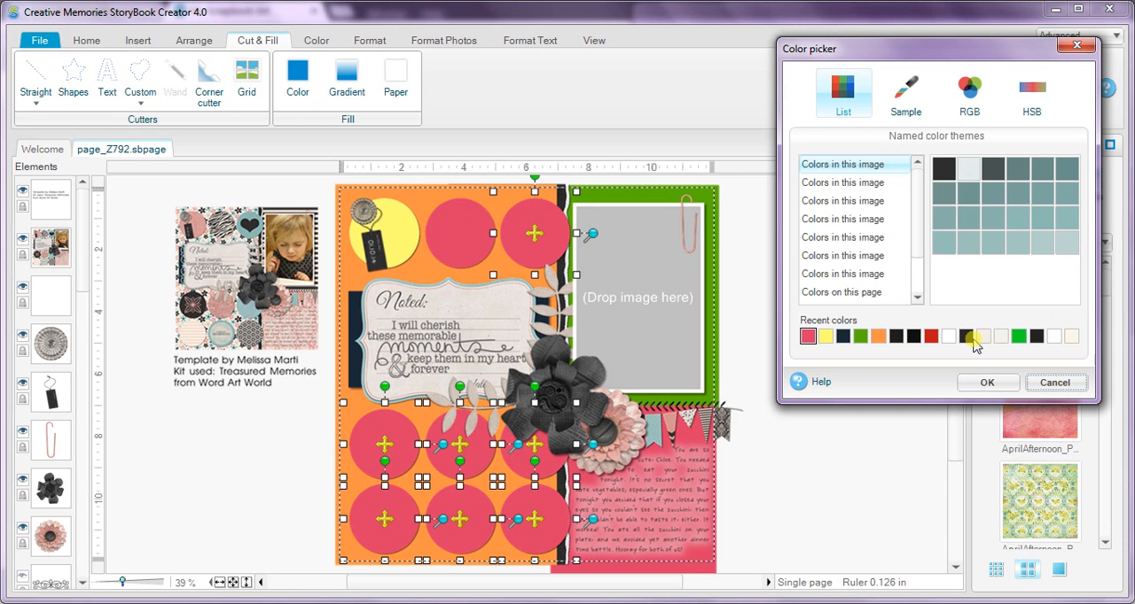
click(1054, 382)
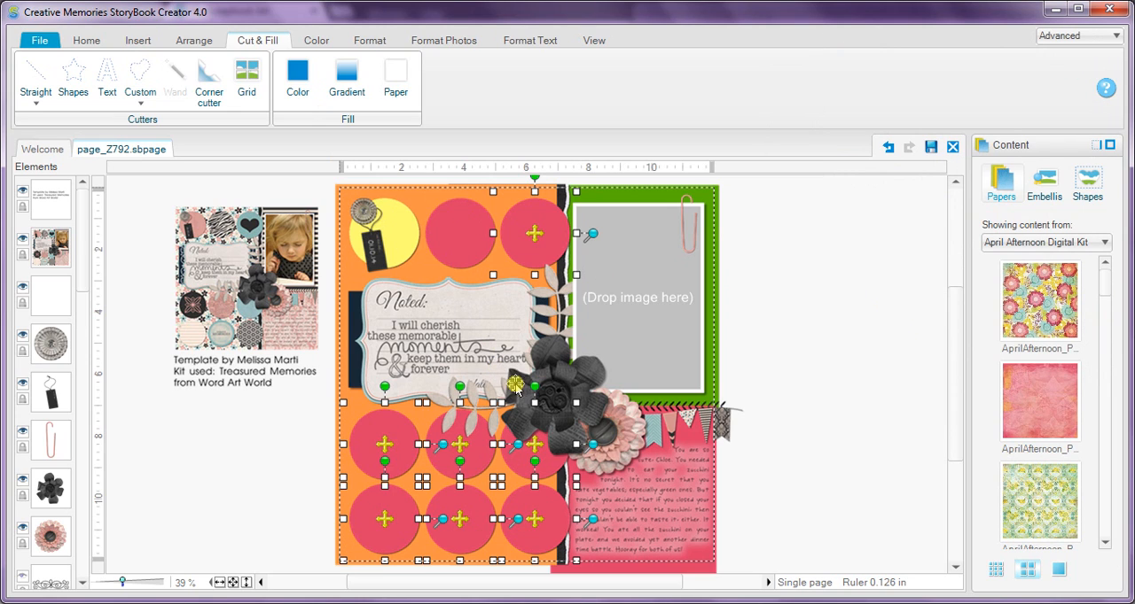
key(ctrl+z)
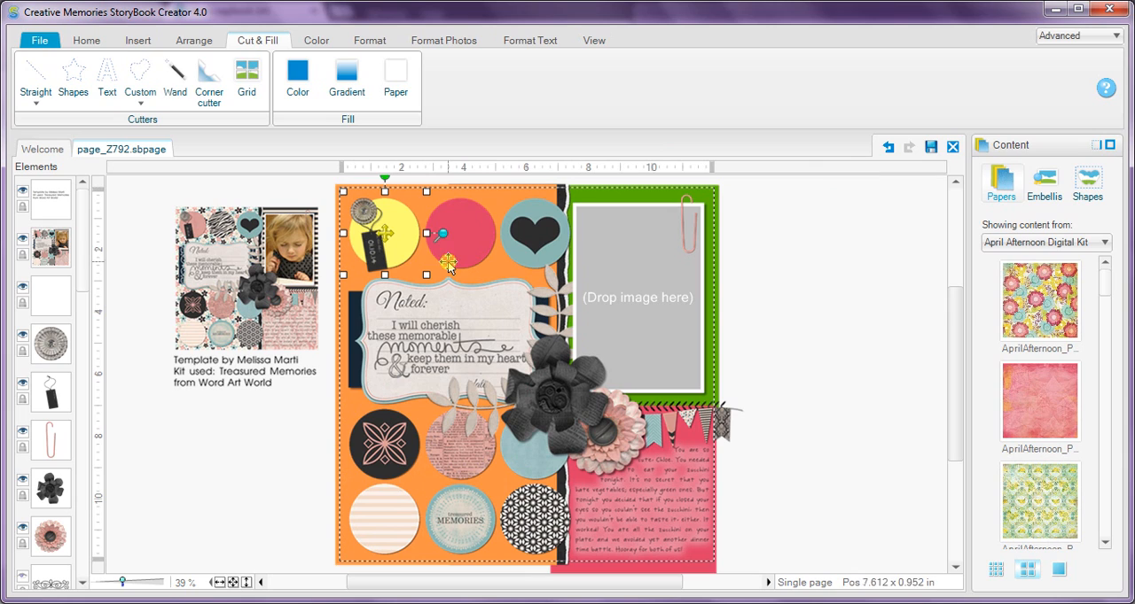
Fill the yellow circle, the heart circle and the six circles below the "Noted" card with the recent pinkish red.
shift+click(536, 255)
shift+click(532, 452)
shift+click(470, 456)
shift+click(390, 452)
shift+click(387, 517)
shift+click(450, 532)
shift+click(530, 533)
click(298, 87)
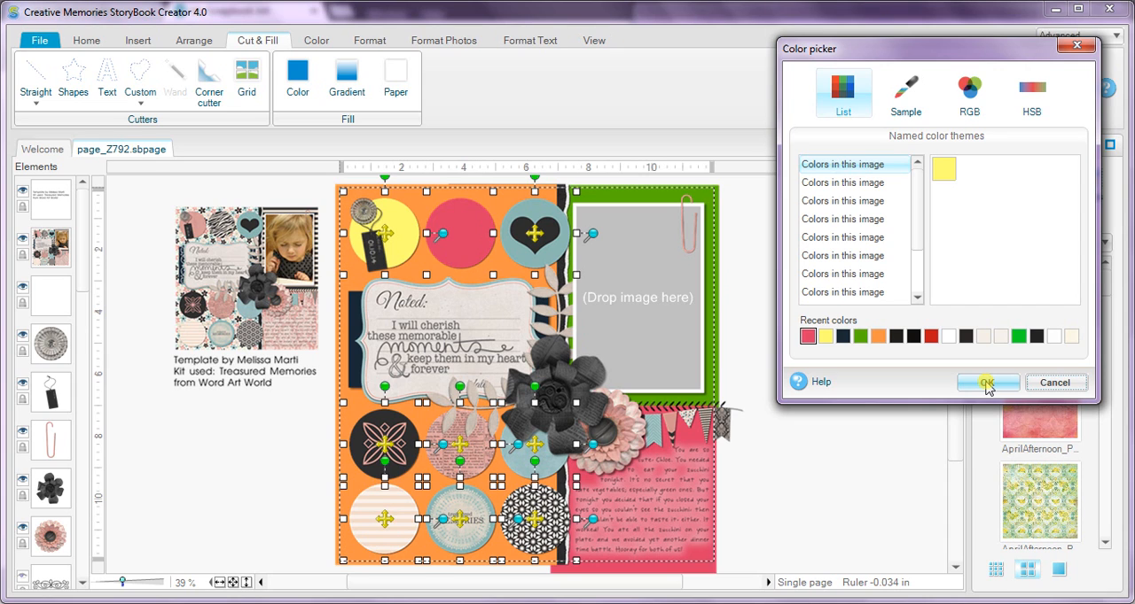
click(986, 387)
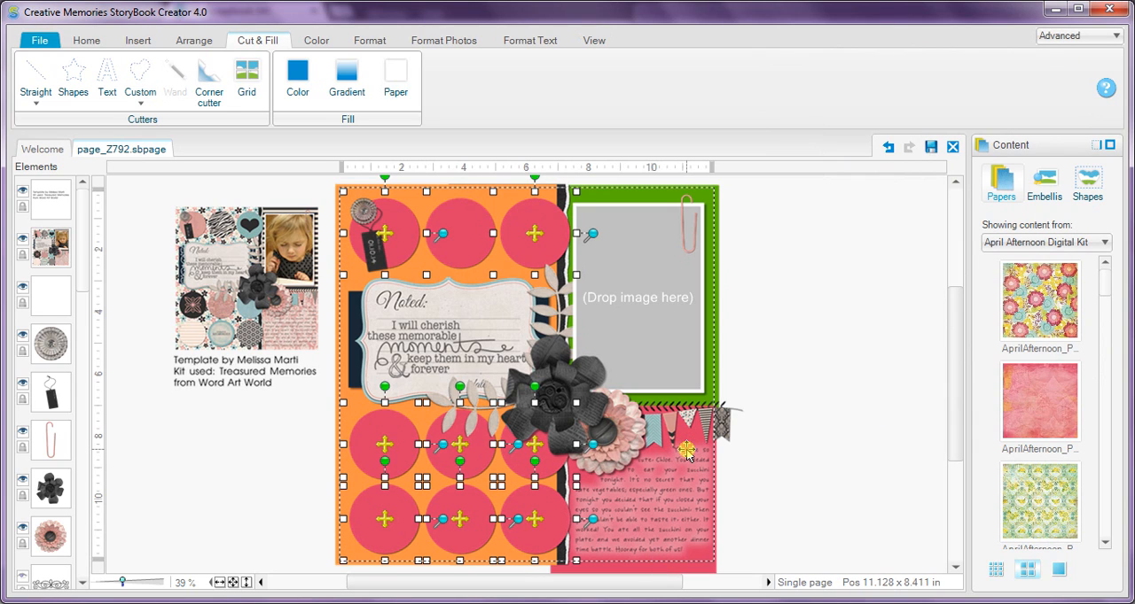
Remove the shadows from the pinkish red paper and from the journaling text box on it.
click(687, 452)
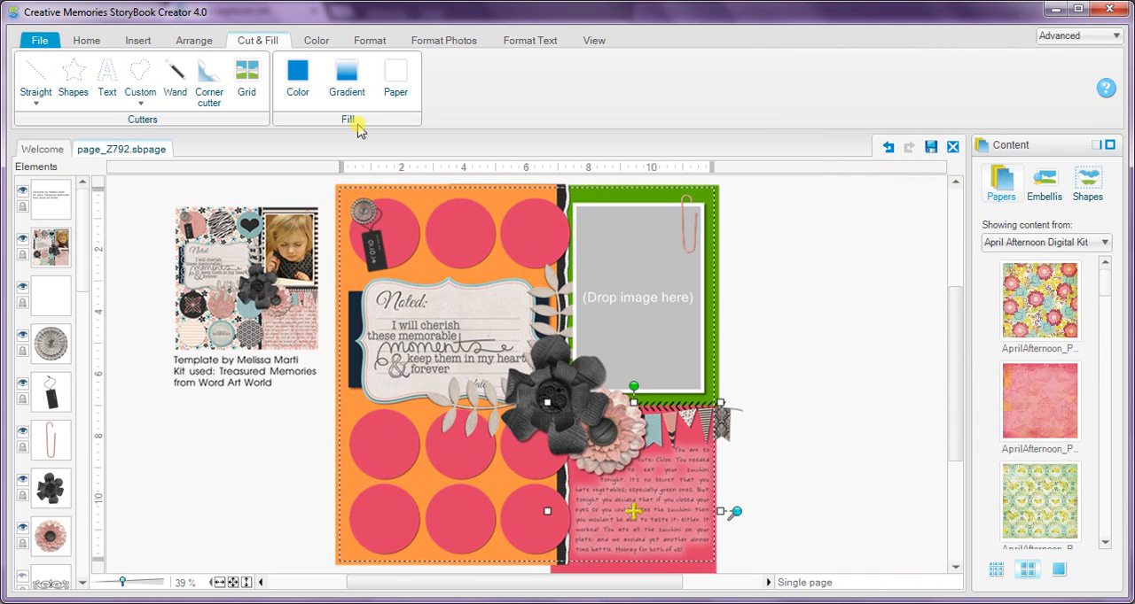
click(370, 41)
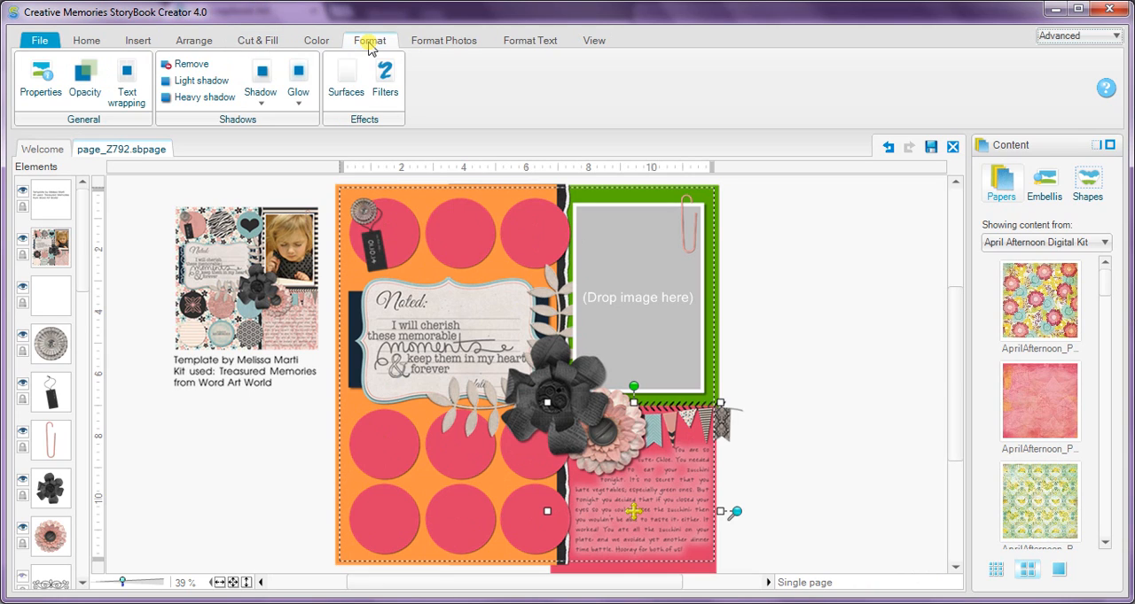
click(187, 71)
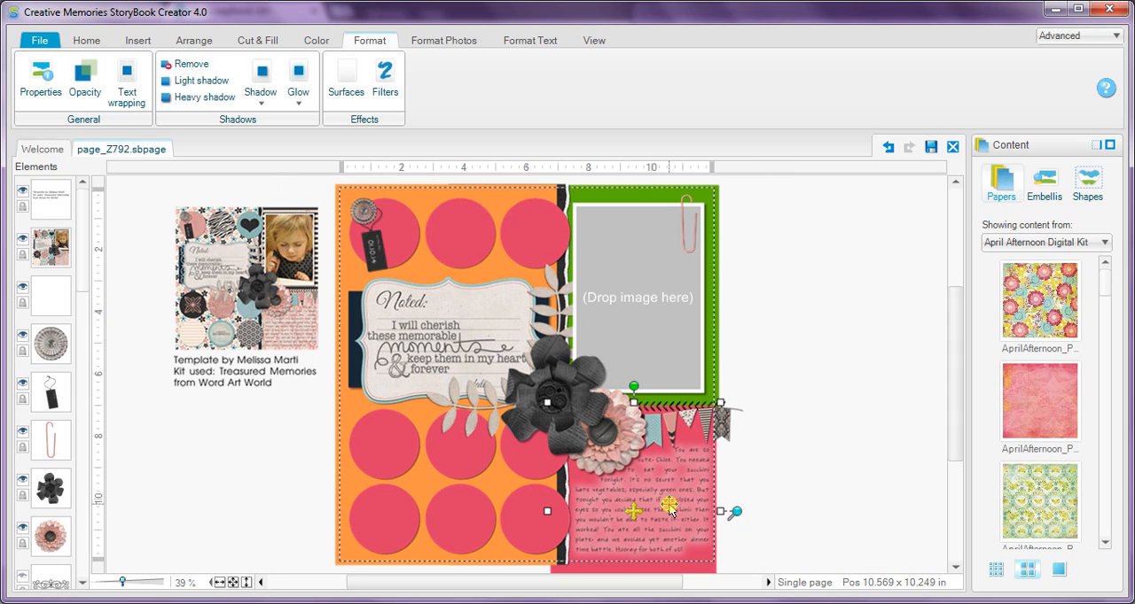
click(747, 488)
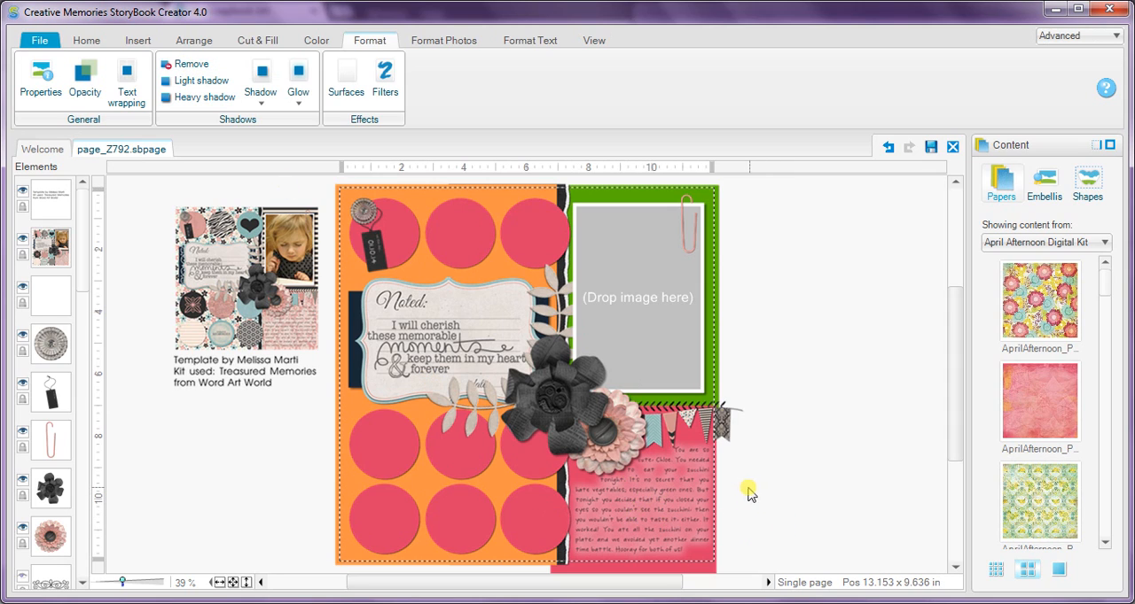
click(682, 460)
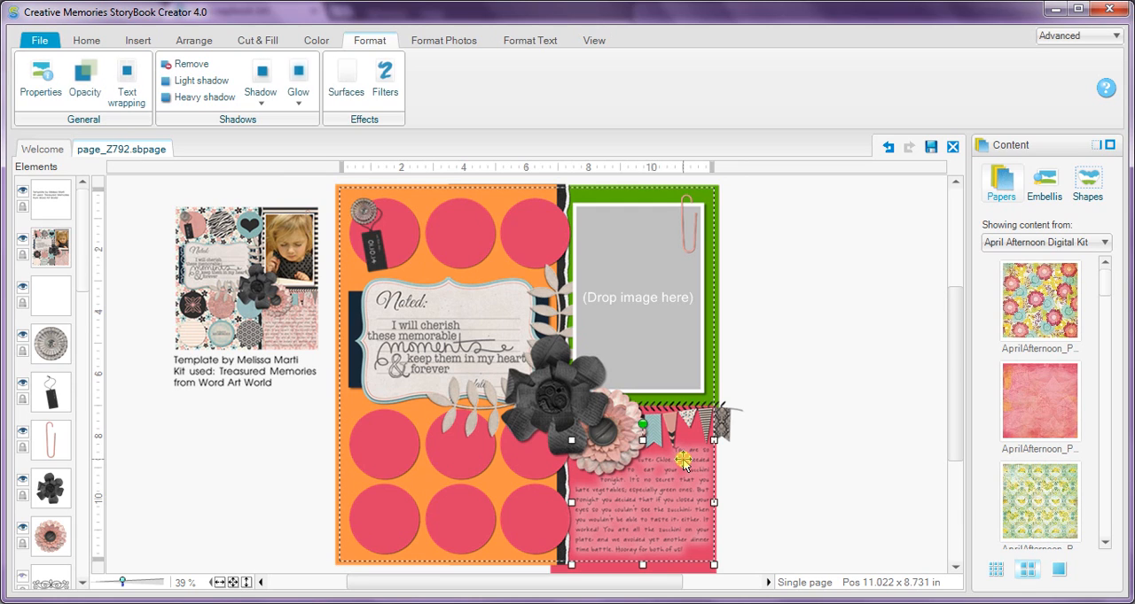
click(191, 64)
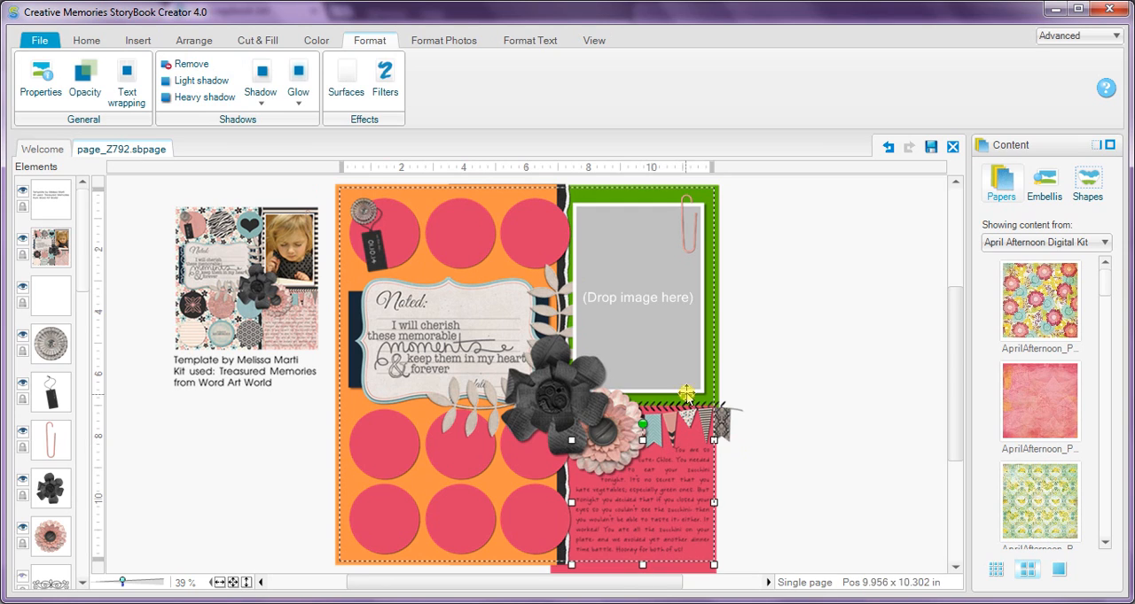
Replace the journaling text with the placeholder "Journal Here", repeated until it fills the text box.
double_click(684, 456)
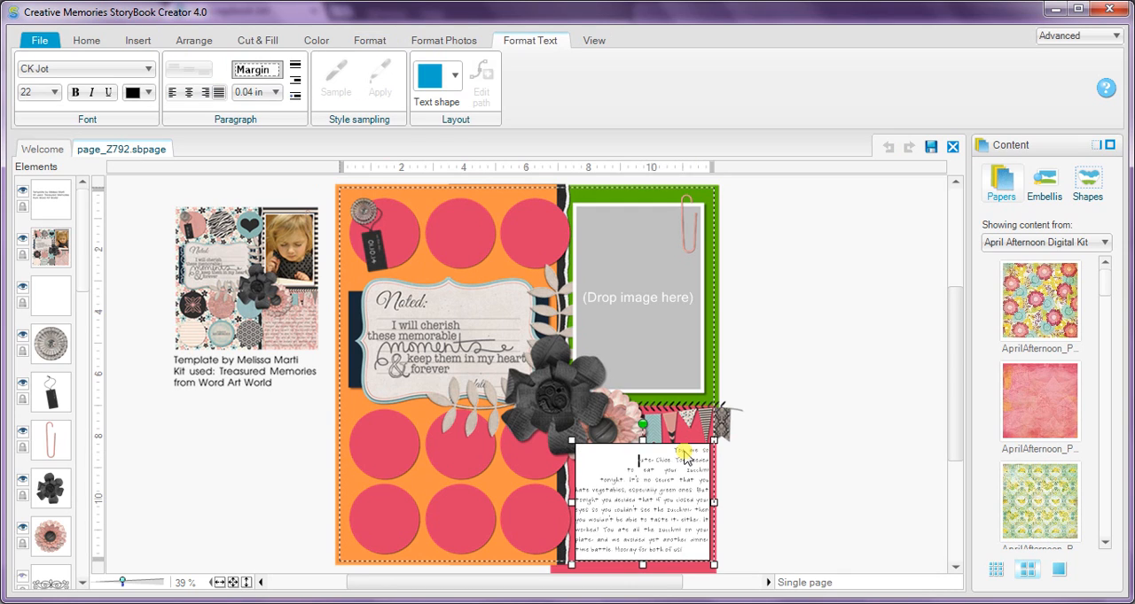
key(ctrl+a)
key(Delete)
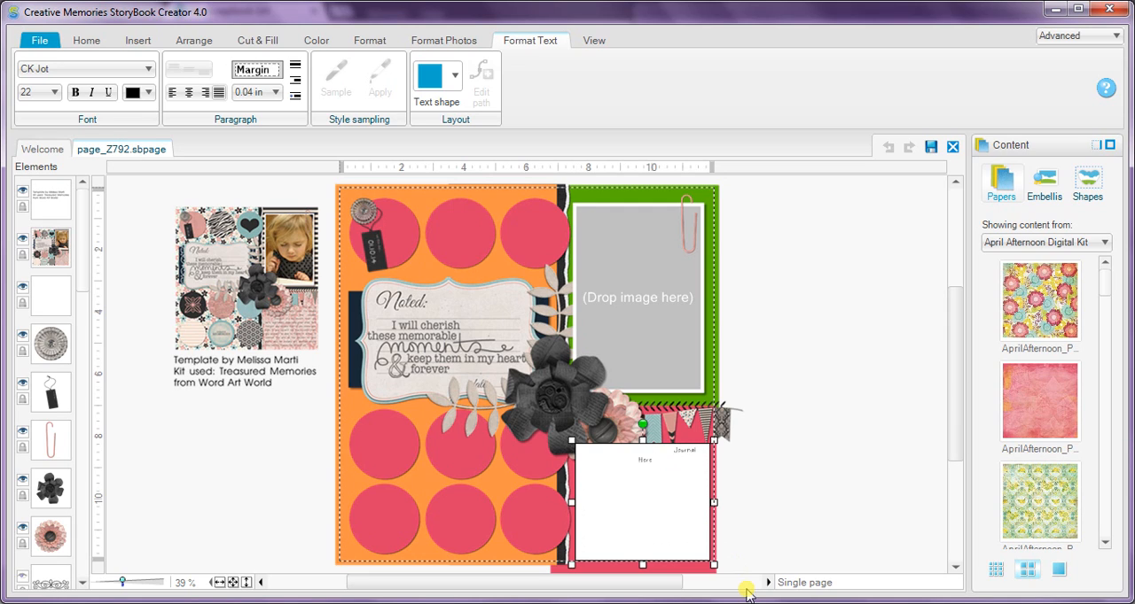
key(Right)
key(ctrl+v)
key(ctrl+v)
key(ctrl+v)
key(ctrl+v)
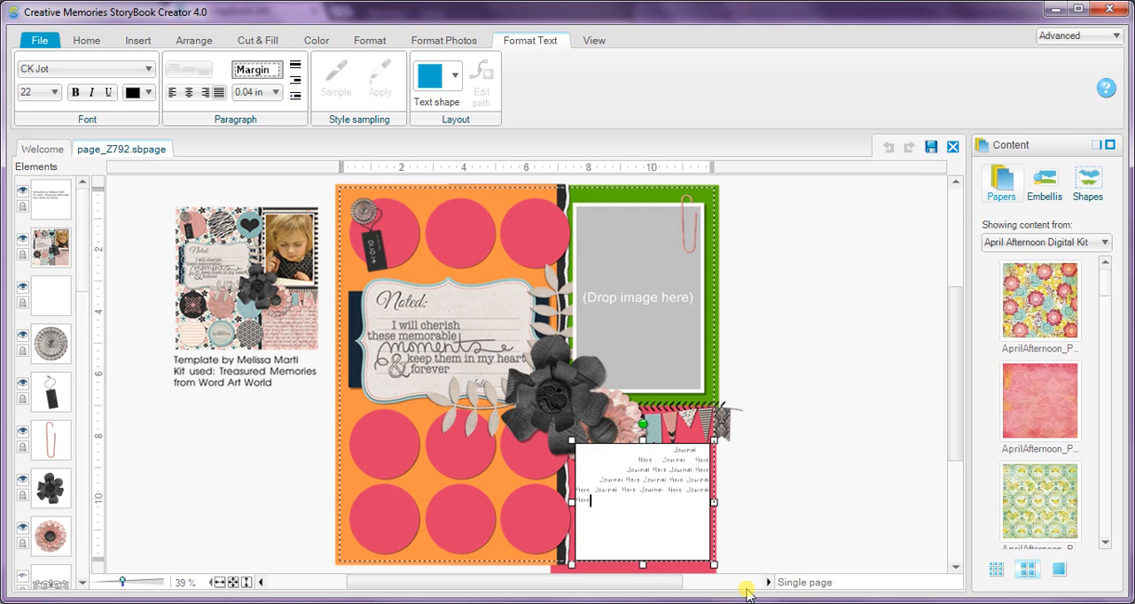
key(ctrl+v)
key(ctrl+v)
key(ctrl+v)
key(ctrl+v)
key(ctrl+v)
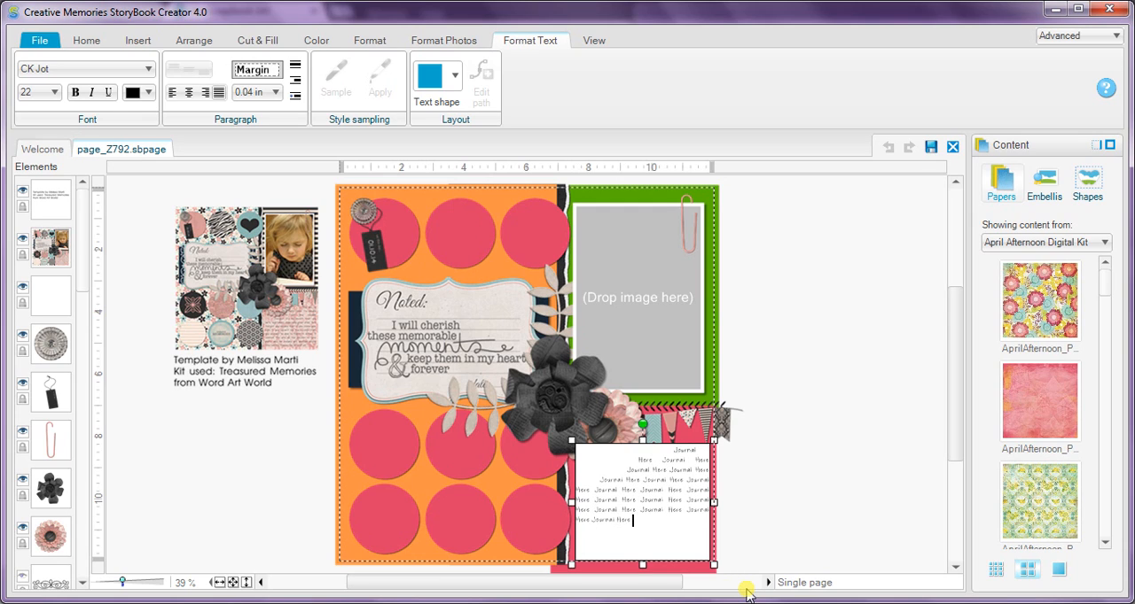
key(ctrl+v)
key(ctrl+v)
key(ctrl+v)
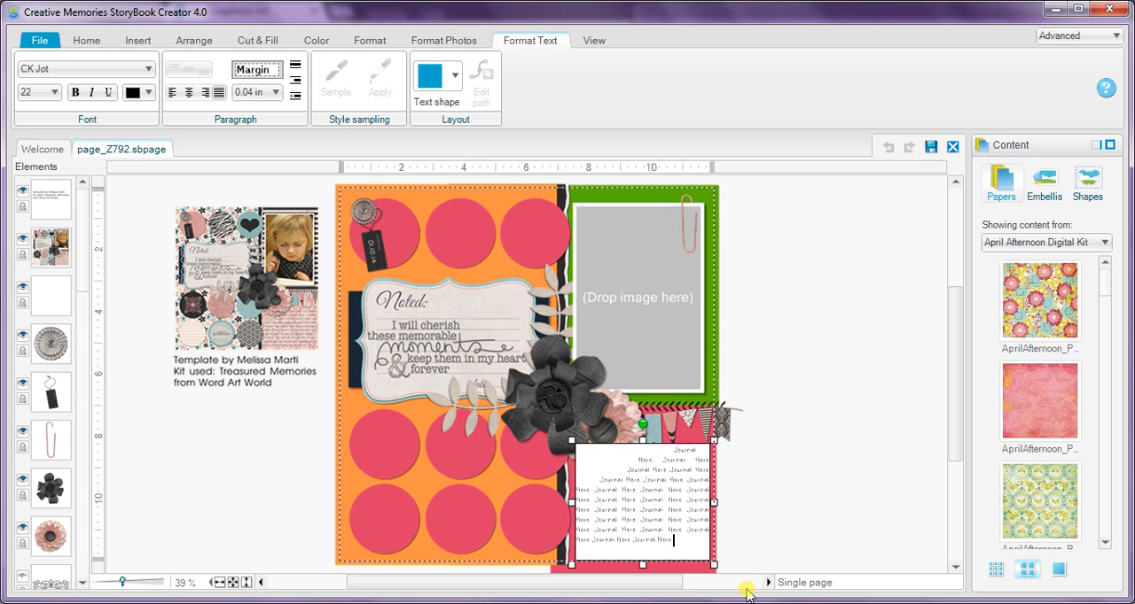
key(ctrl+v)
key(ctrl+v)
key(ctrl+v)
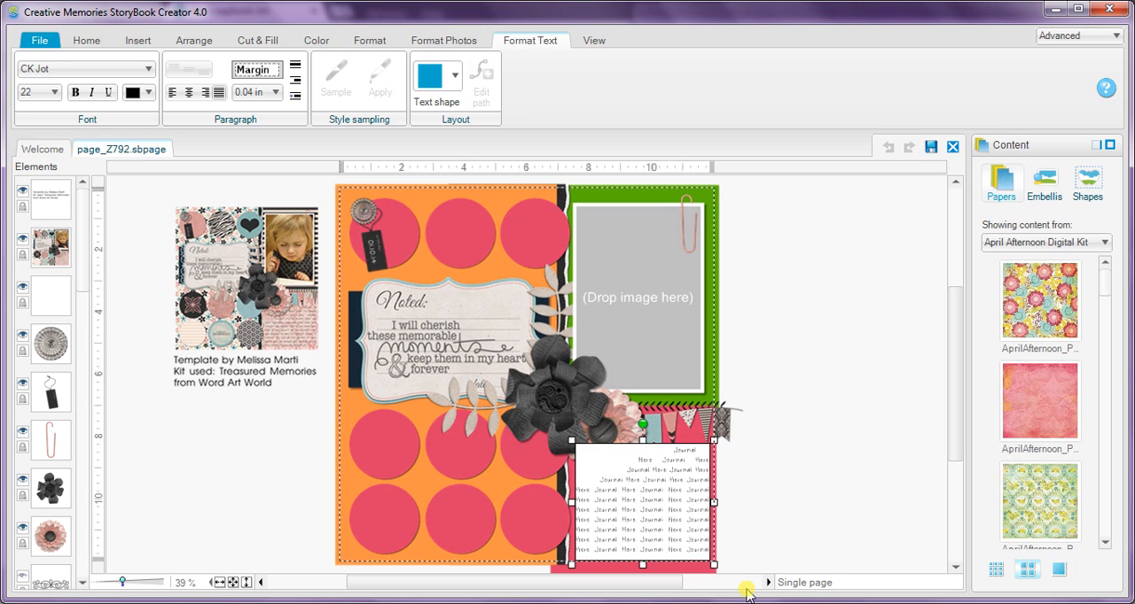
click(830, 522)
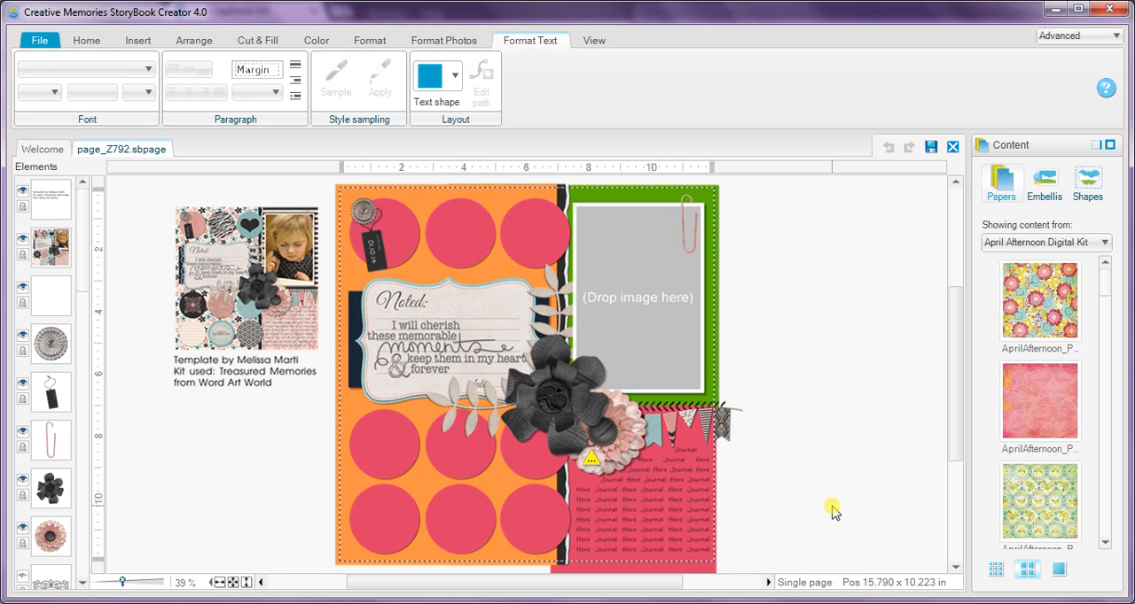
Trim the overflowing placeholder text at the end of the journaling box, ending its last line with "Here".
double_click(649, 474)
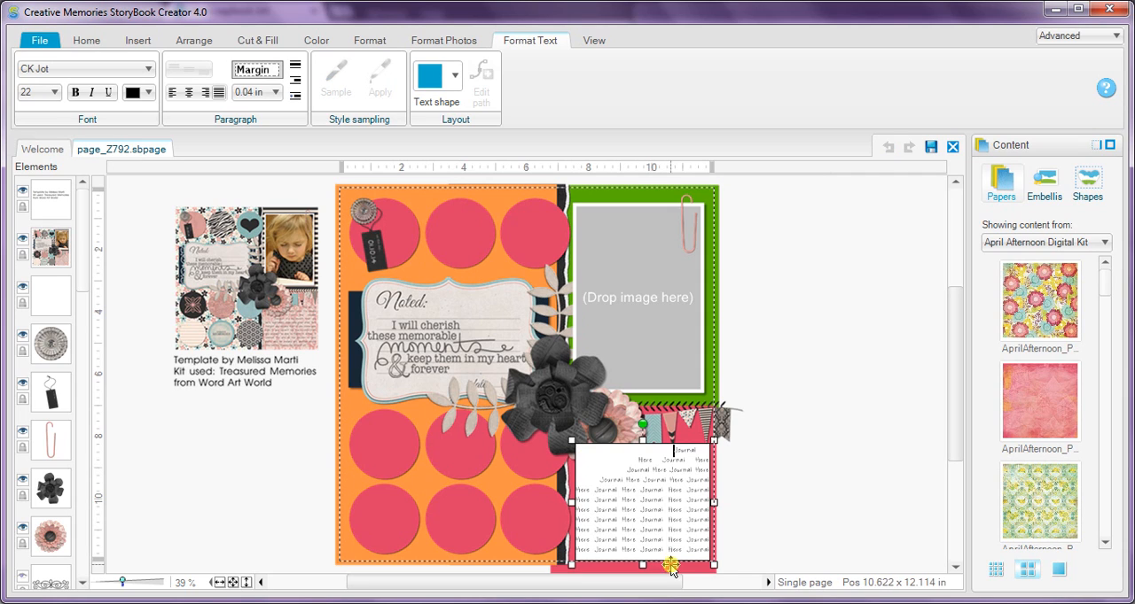
drag(688, 550, 713, 551)
text(Here)
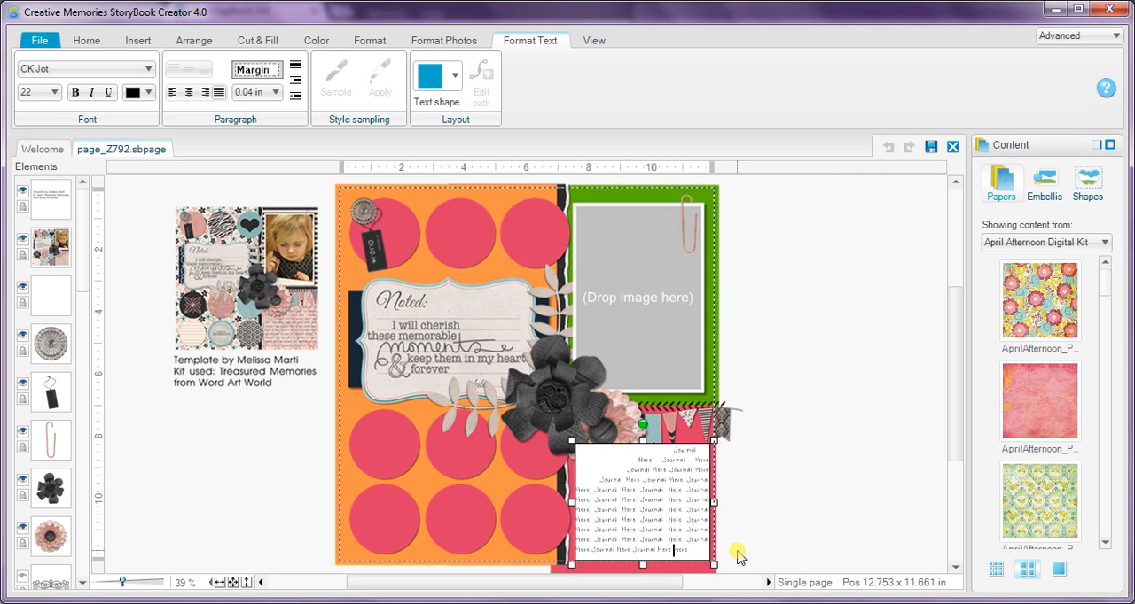
click(775, 528)
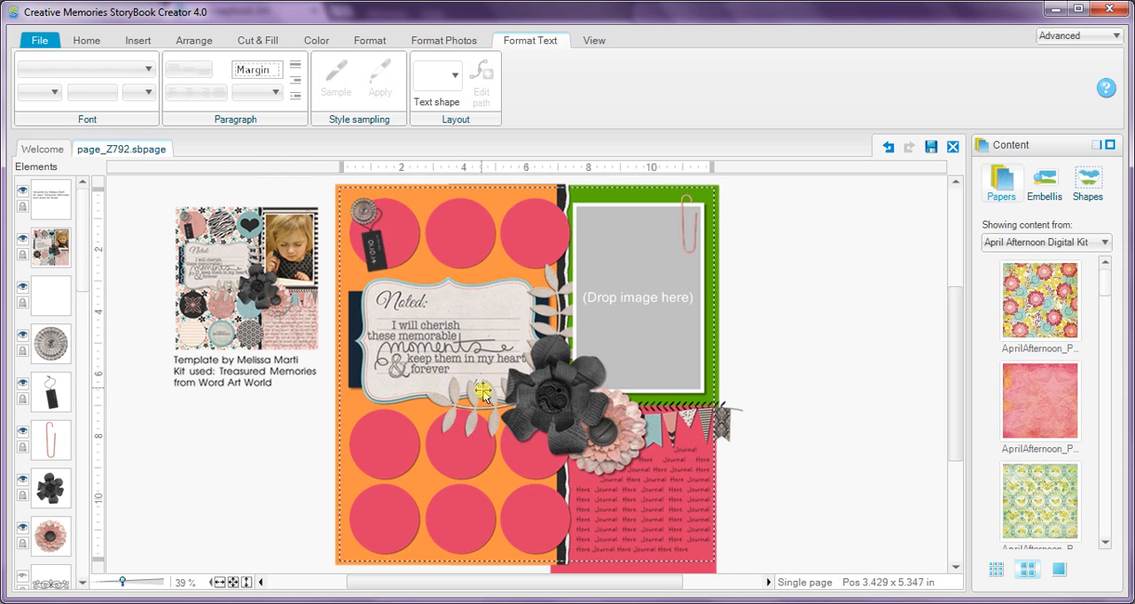
Insert the rounded six-petal flower from the Nature folder of the shape library.
click(142, 41)
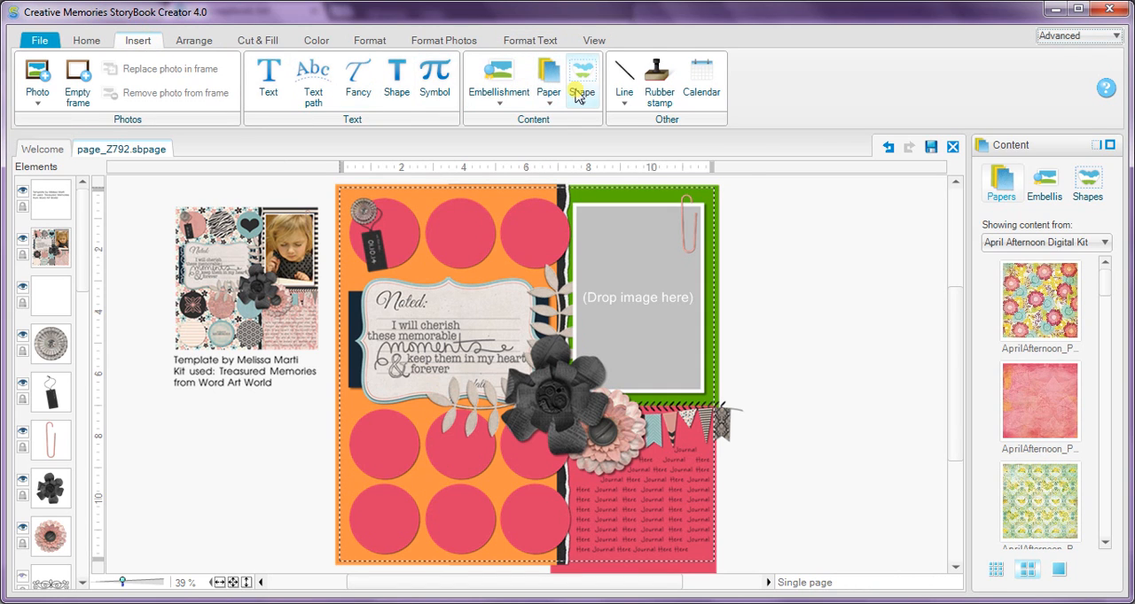
click(577, 96)
click(593, 116)
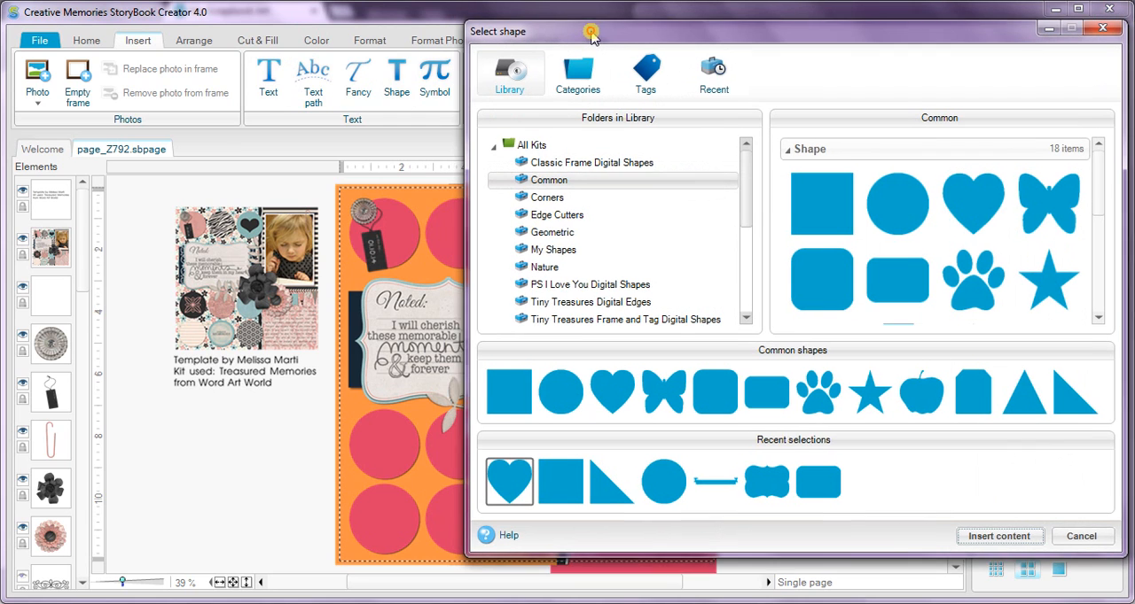
drag(592, 34, 594, 36)
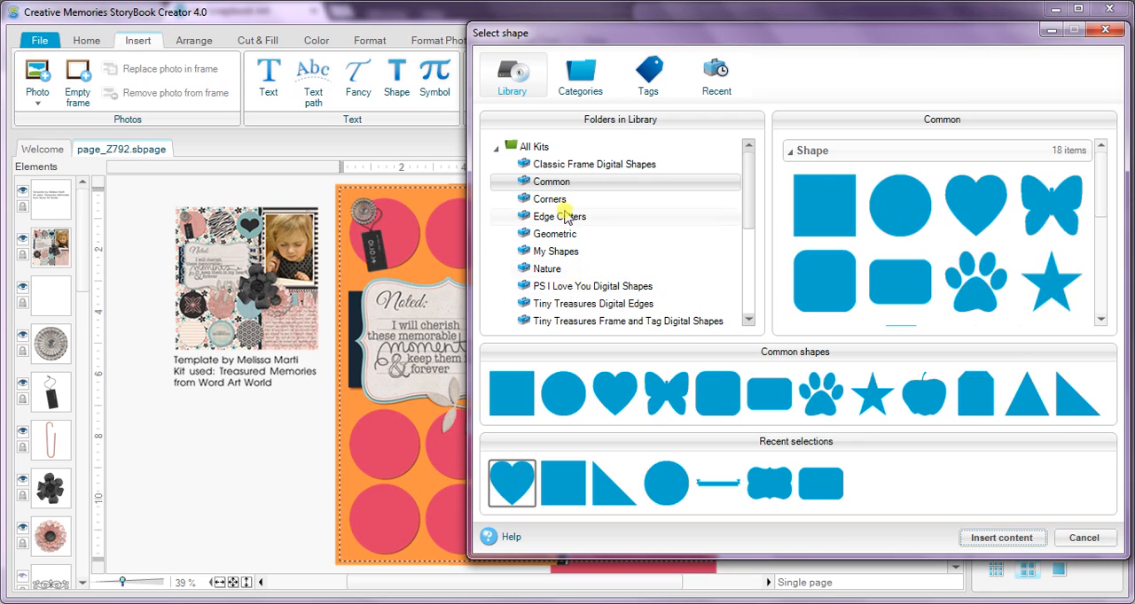
drag(1097, 191, 1101, 169)
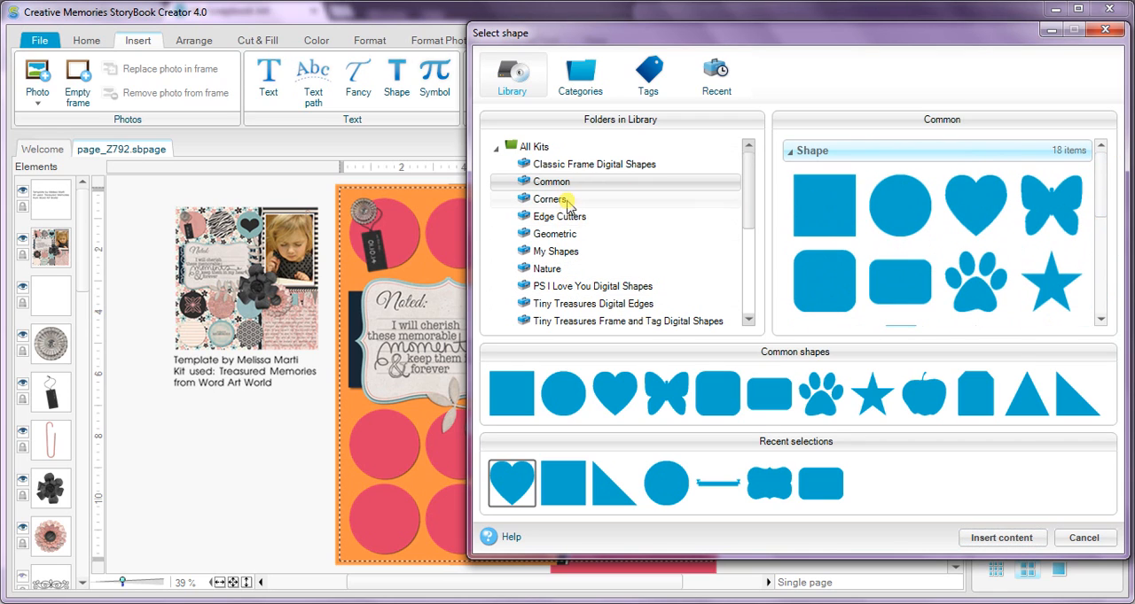
click(565, 235)
drag(1098, 171, 1106, 231)
click(570, 269)
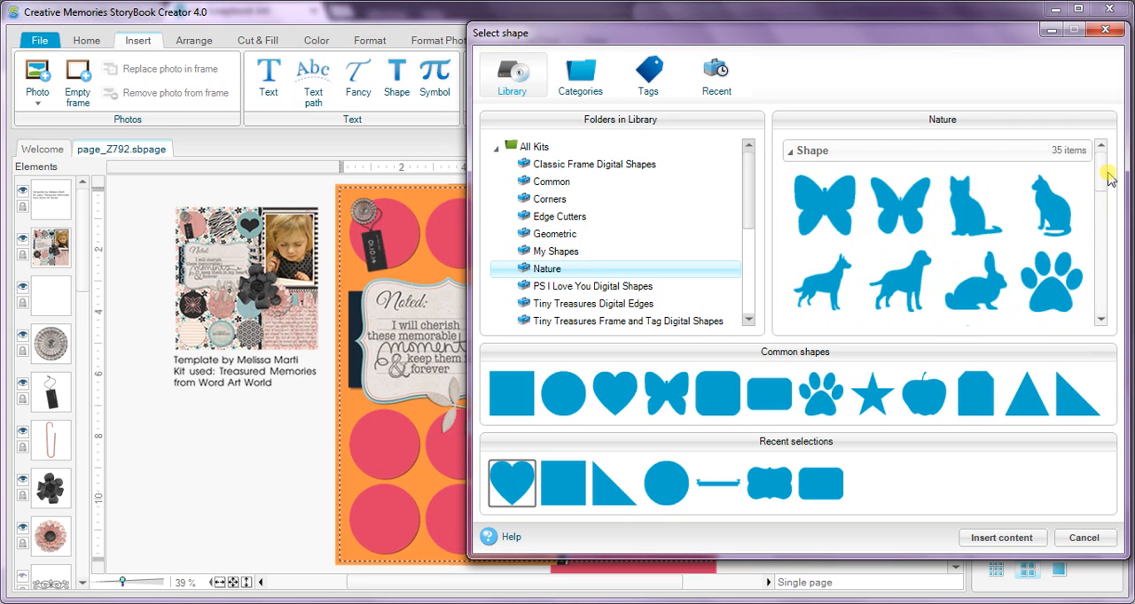
drag(1105, 178, 1126, 257)
click(1051, 184)
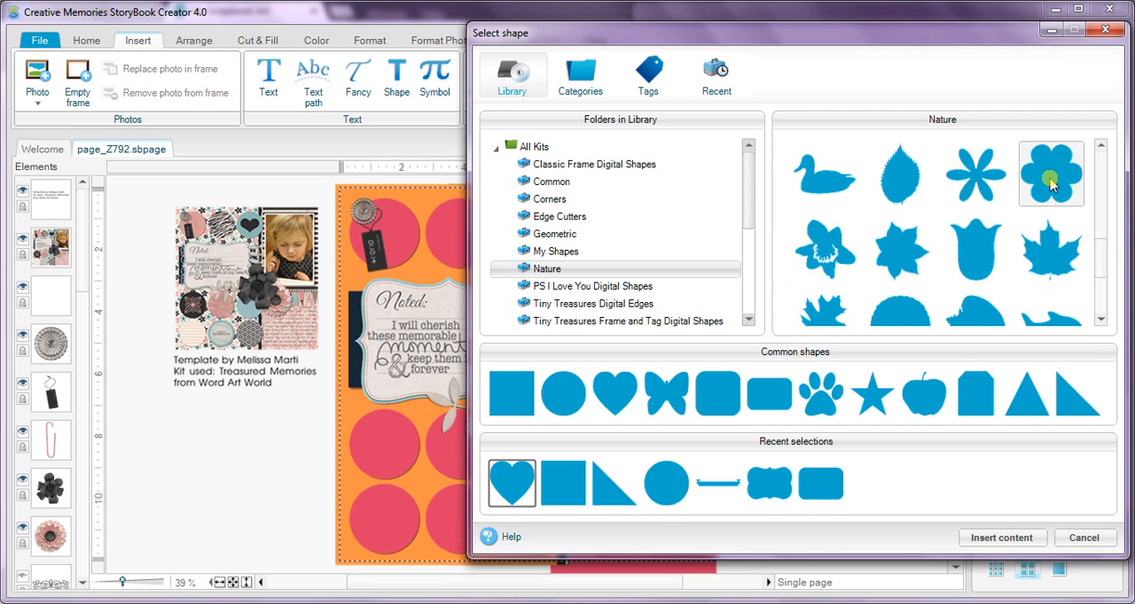
double_click(1052, 182)
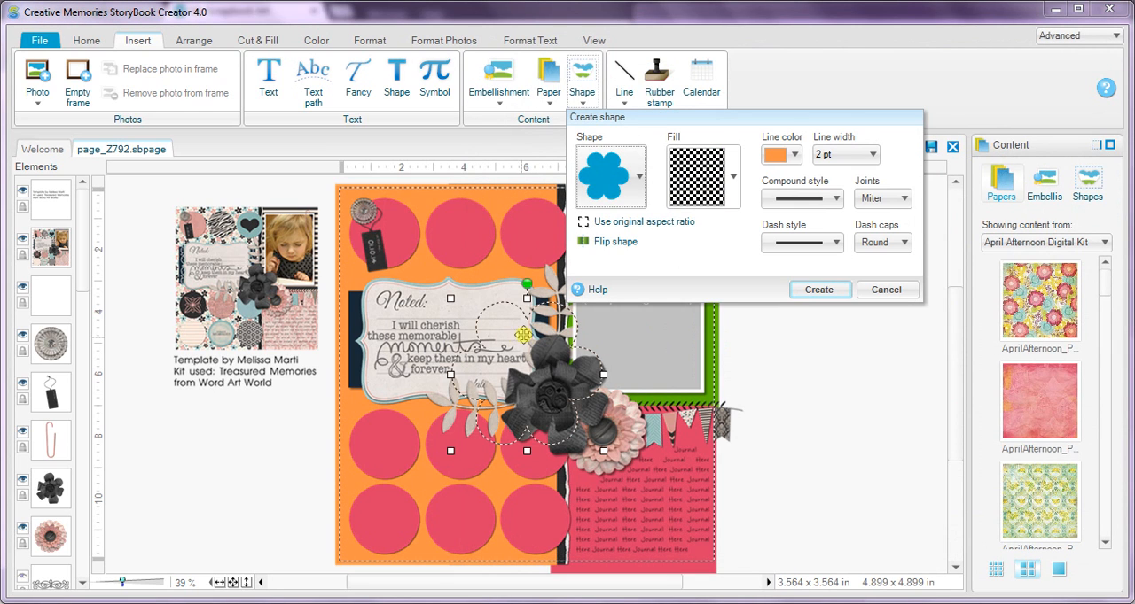
Create the rounded flower with a solid fill in the recent yellow and no line.
click(697, 183)
click(722, 233)
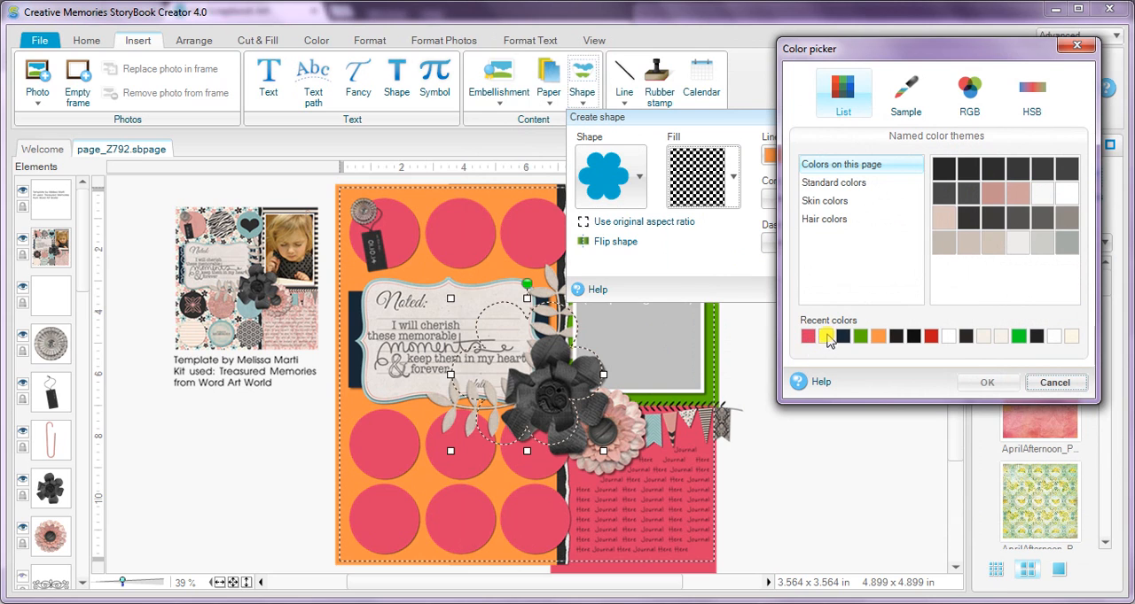
click(826, 337)
click(987, 382)
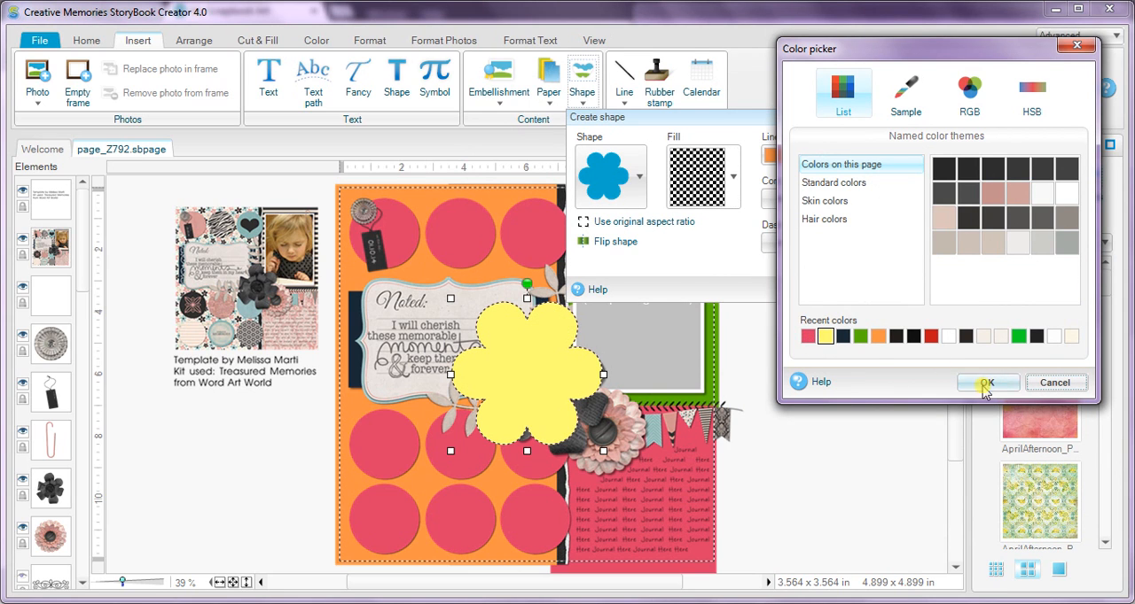
click(824, 156)
click(827, 170)
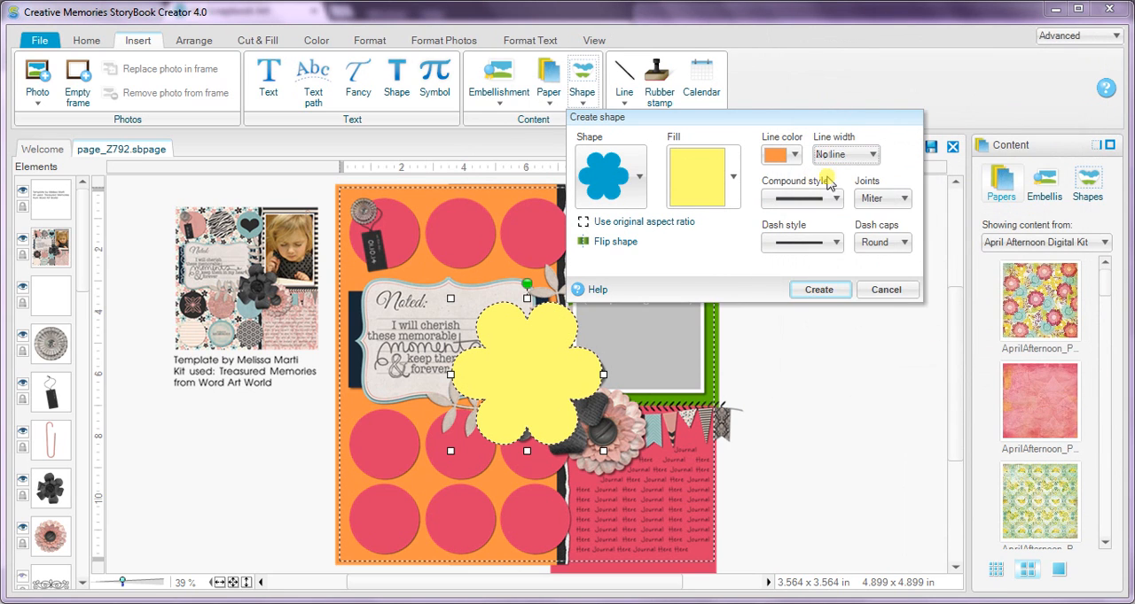
click(820, 290)
Position the yellow flower over the black flower and shrink it to roughly match its size.
drag(506, 374, 529, 387)
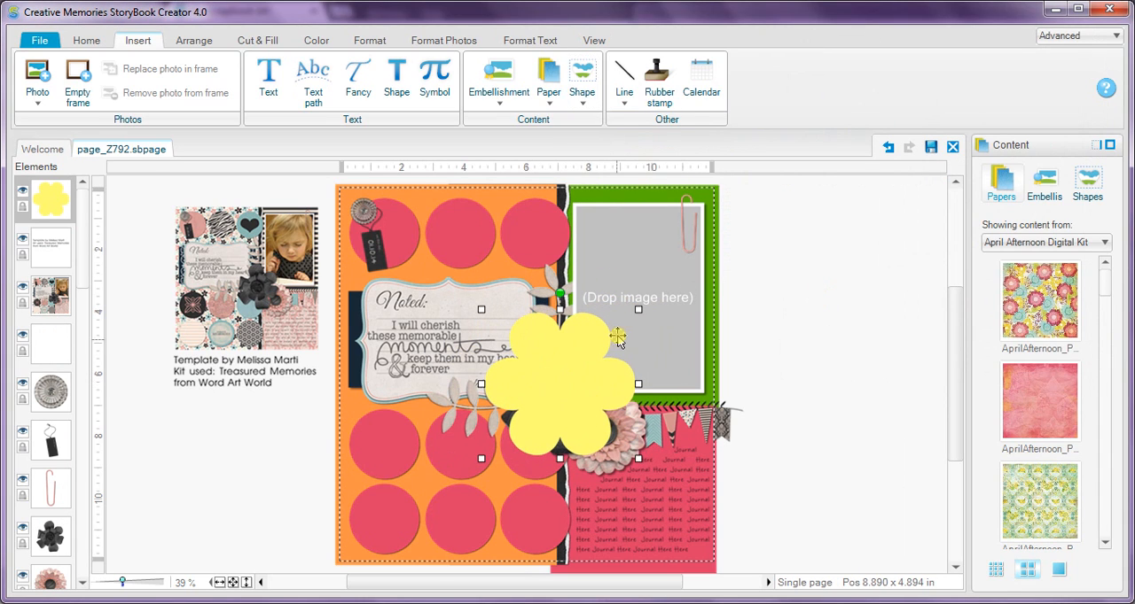
drag(599, 351, 605, 346)
drag(524, 401, 531, 401)
Move the yellow flower directly above the black flower in the layer order and delete the black flower.
drag(45, 195, 50, 493)
click(44, 540)
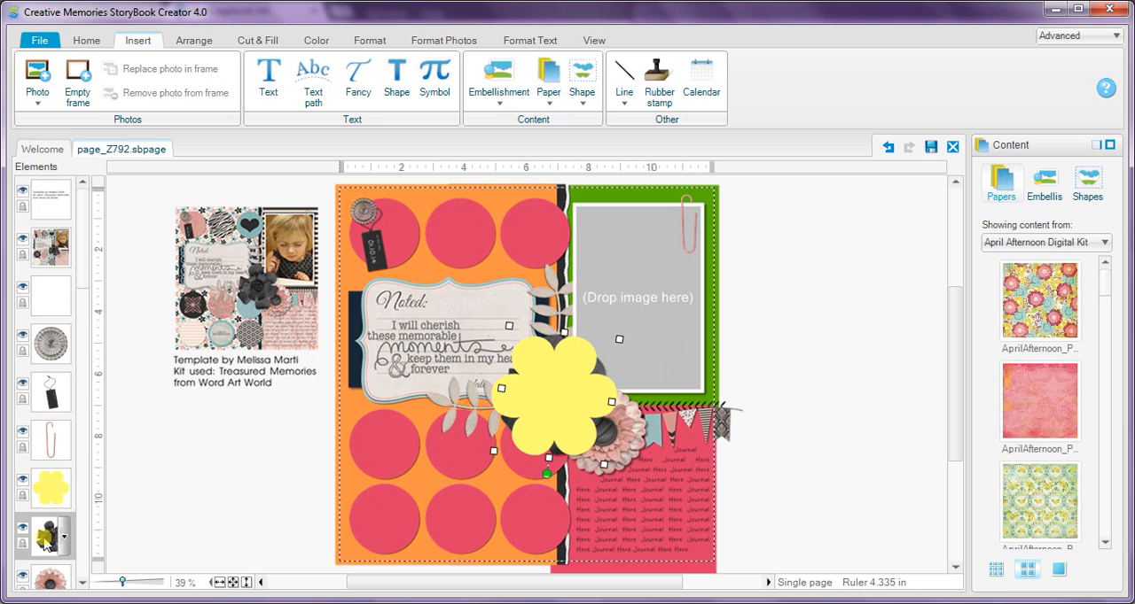
key(Delete)
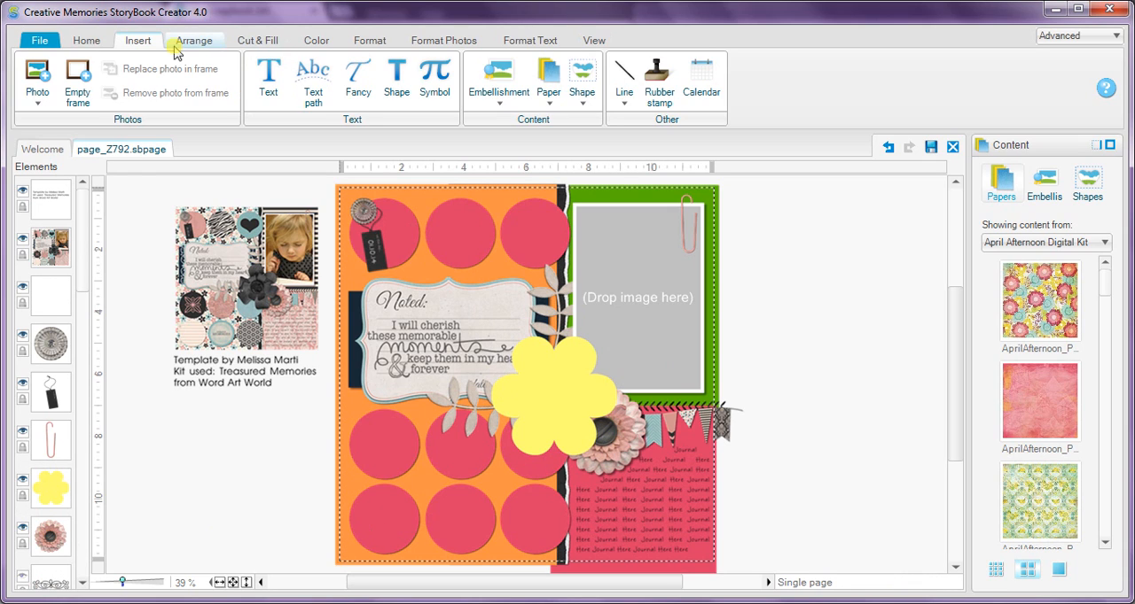
Insert the narrow-petal flower from the Nature folder of the shape library.
click(585, 98)
click(589, 118)
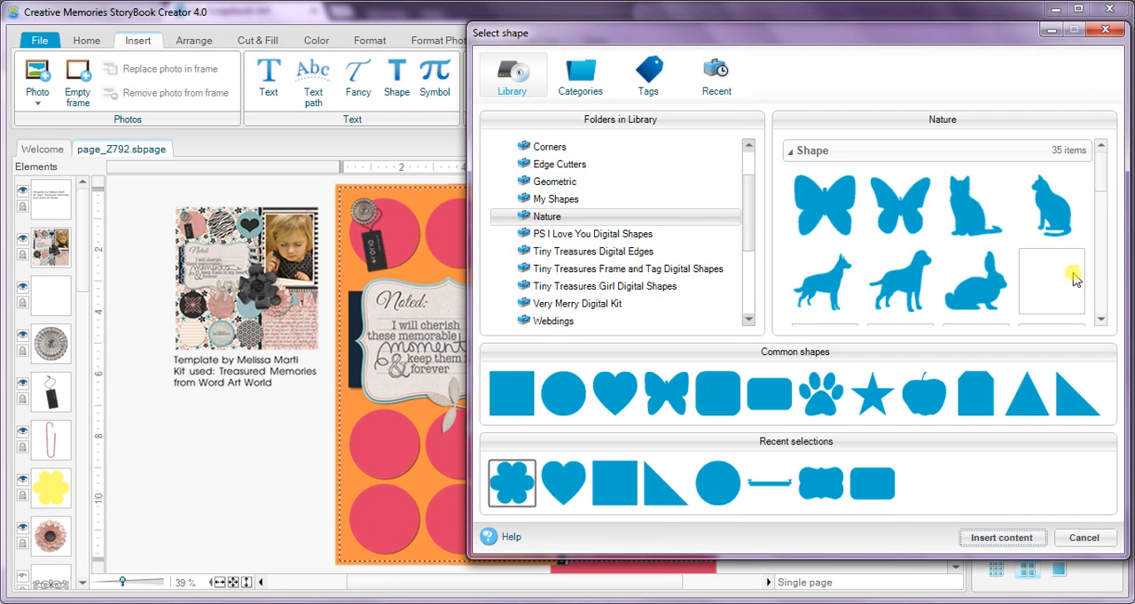
drag(1098, 178, 1107, 257)
click(968, 182)
double_click(967, 168)
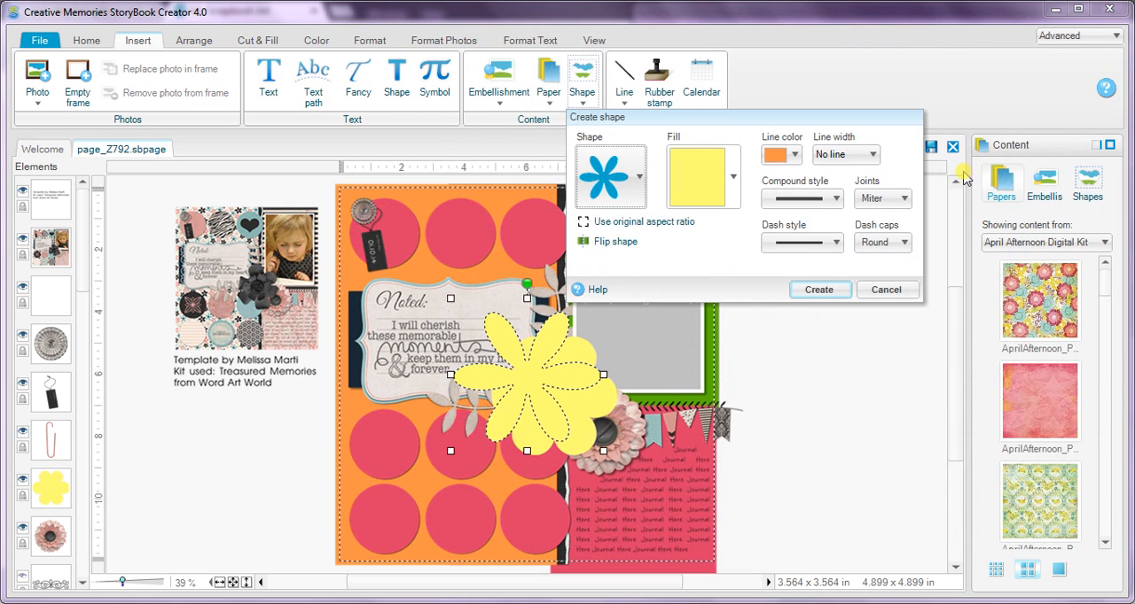
Fill the narrow-petal flower with the recent solid green.
click(707, 184)
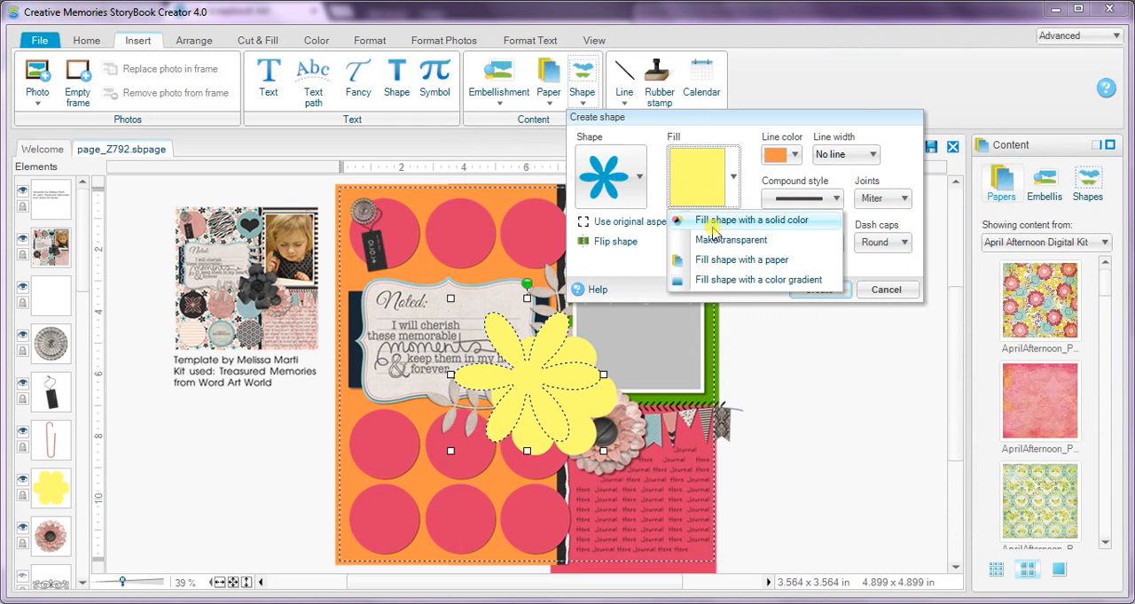
click(713, 224)
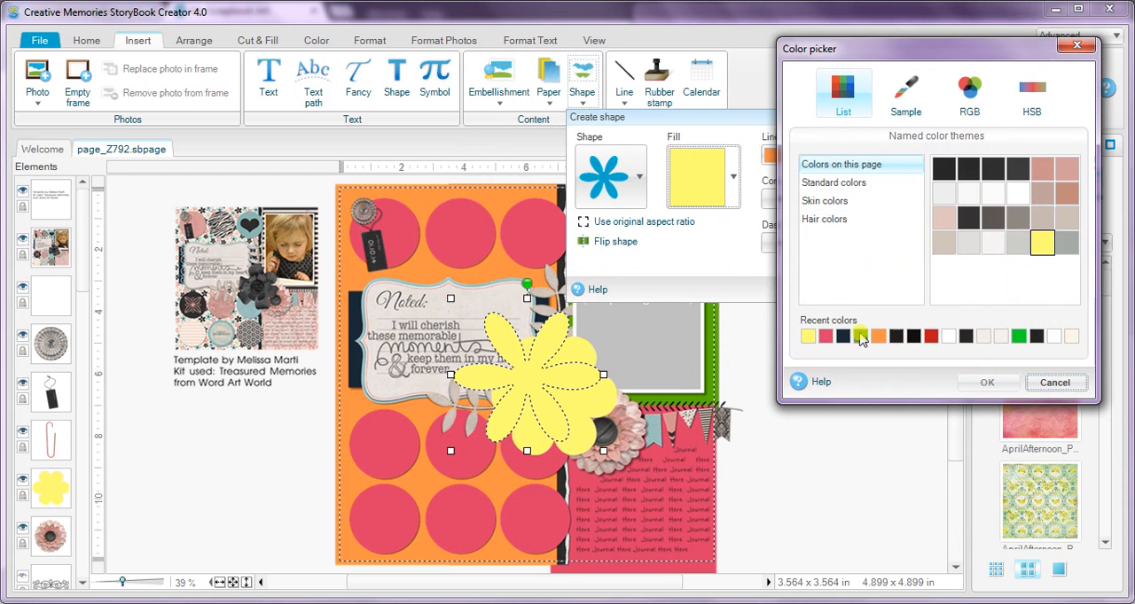
click(860, 338)
click(984, 382)
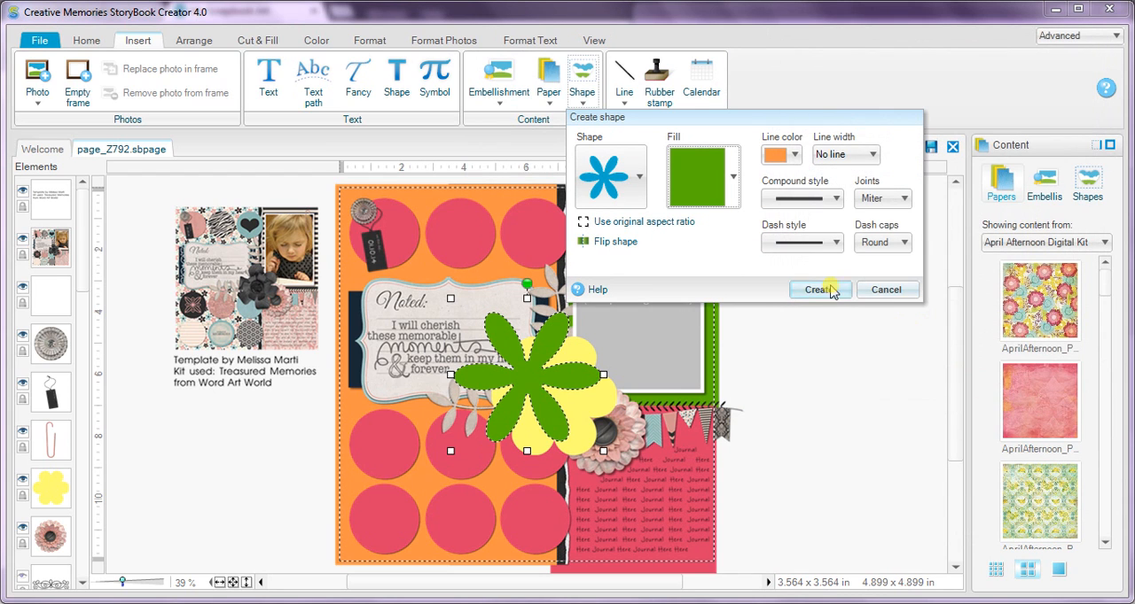
Shrink the green flower, place it over the pink flower and create the shape.
drag(450, 299, 504, 353)
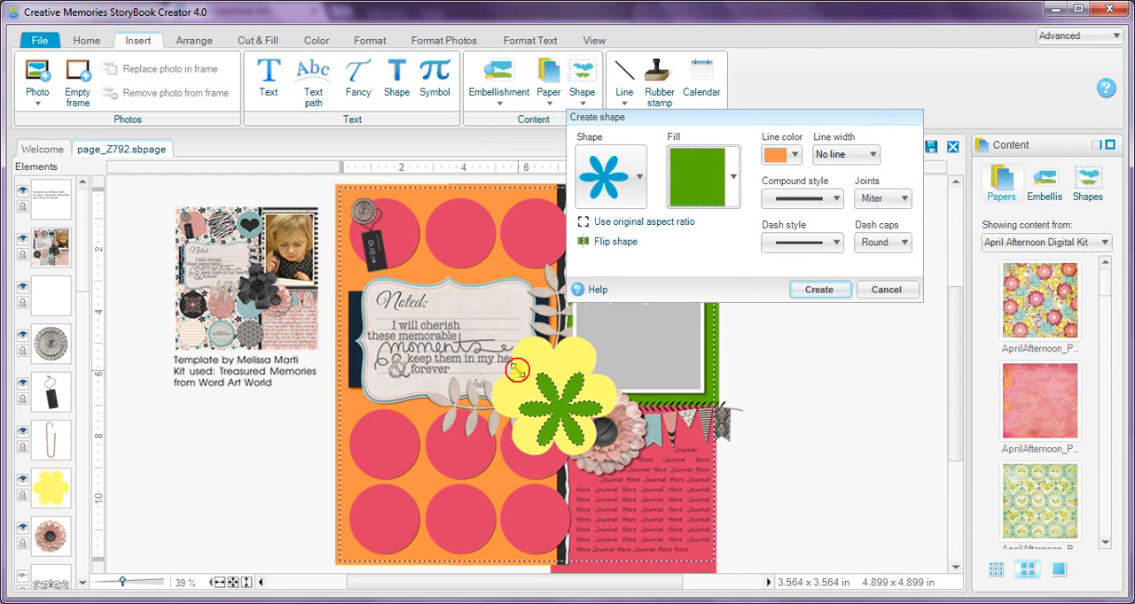
drag(551, 407, 602, 434)
click(818, 289)
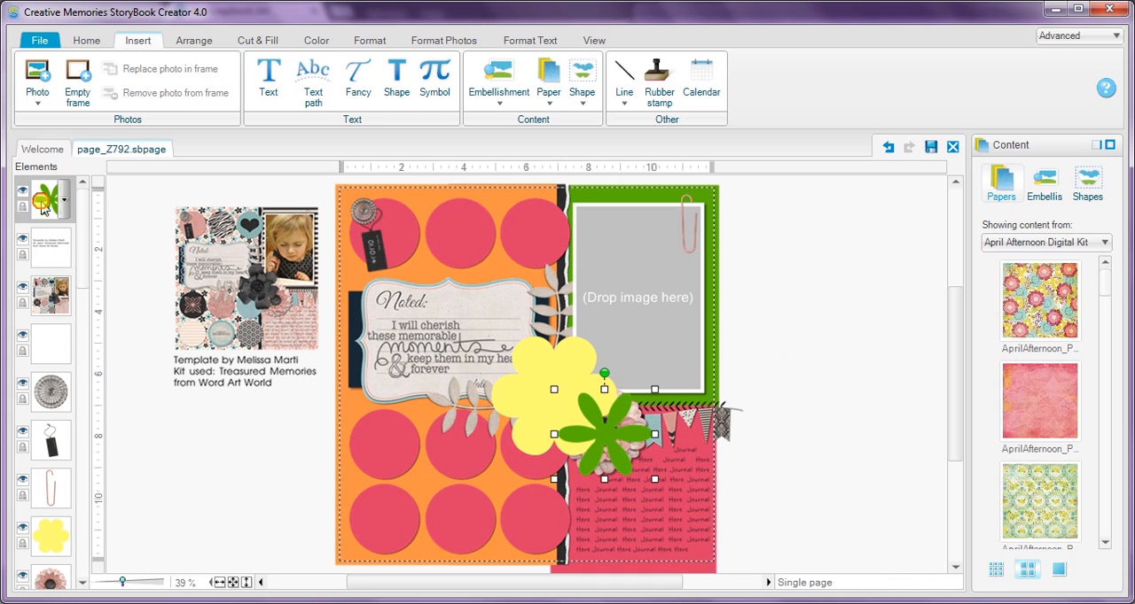
Move the green flower just above the pink flower in the layer order and delete the pink flower.
drag(42, 208, 48, 578)
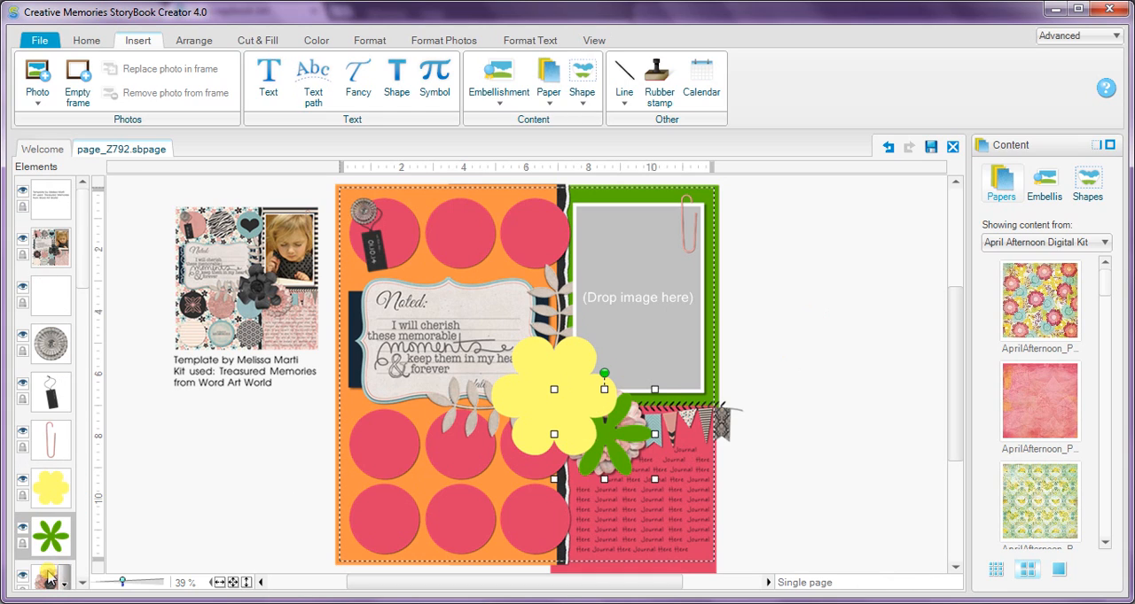
click(49, 578)
key(Delete)
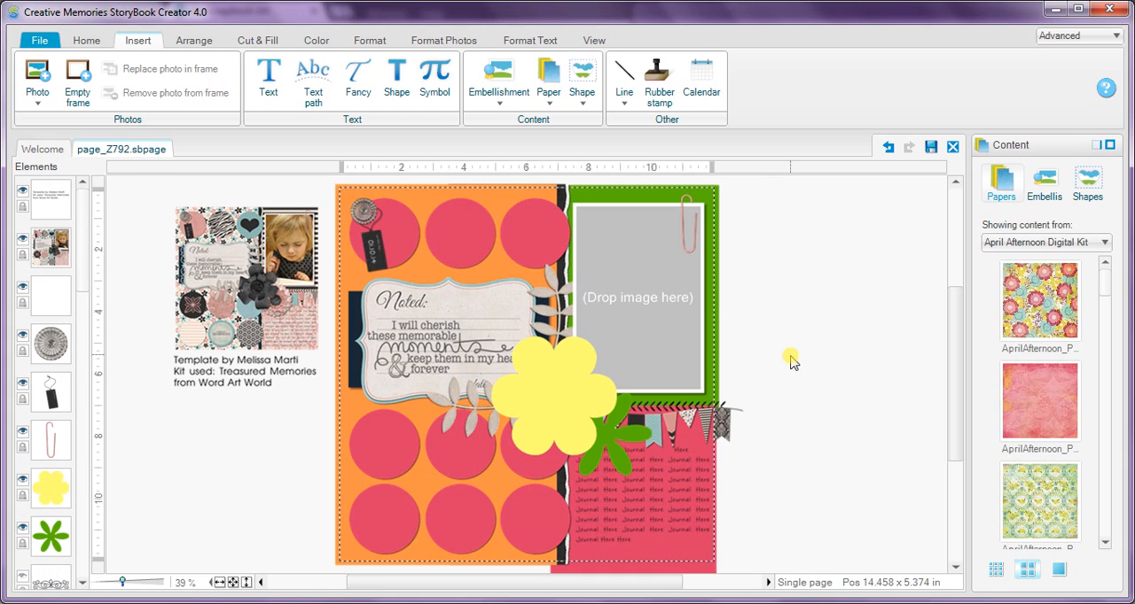
Delete the pennant banner and the black arrow border beneath the photo placeholder.
click(652, 427)
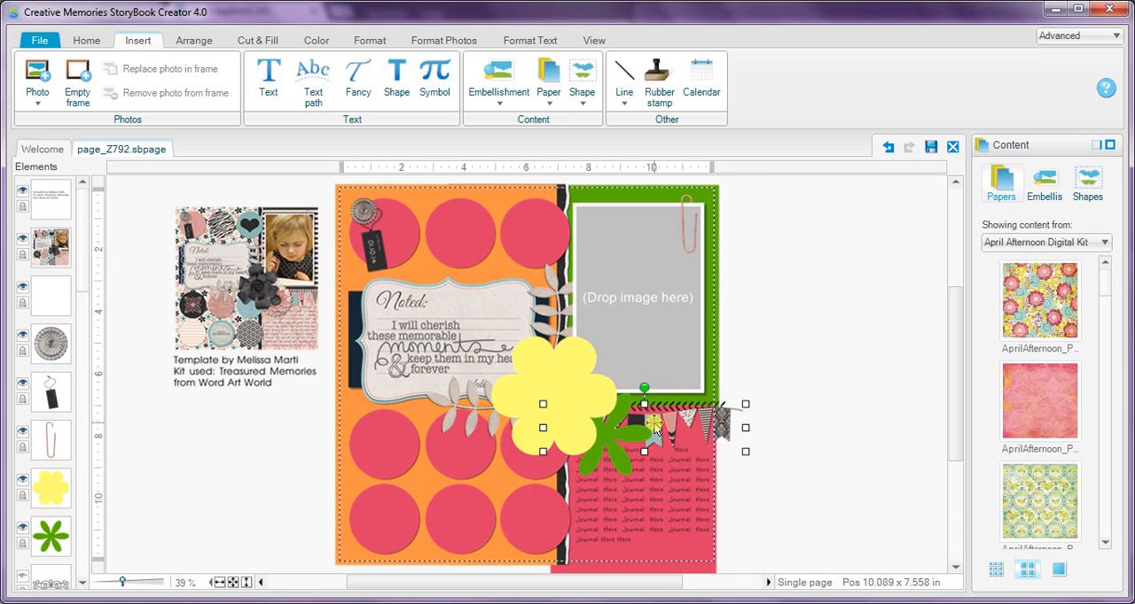
key(Delete)
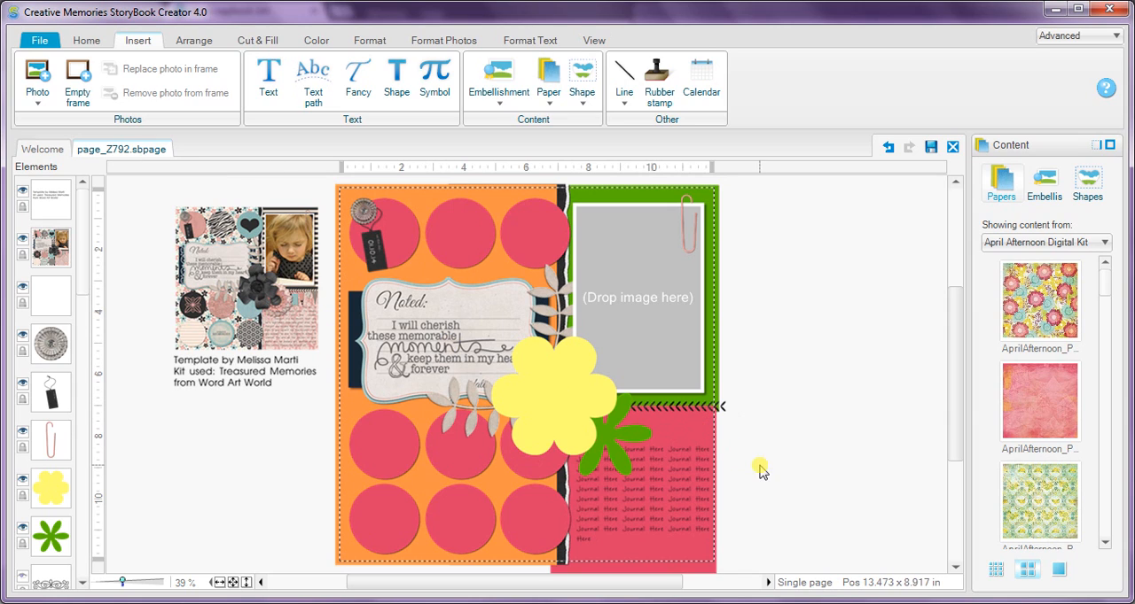
click(662, 408)
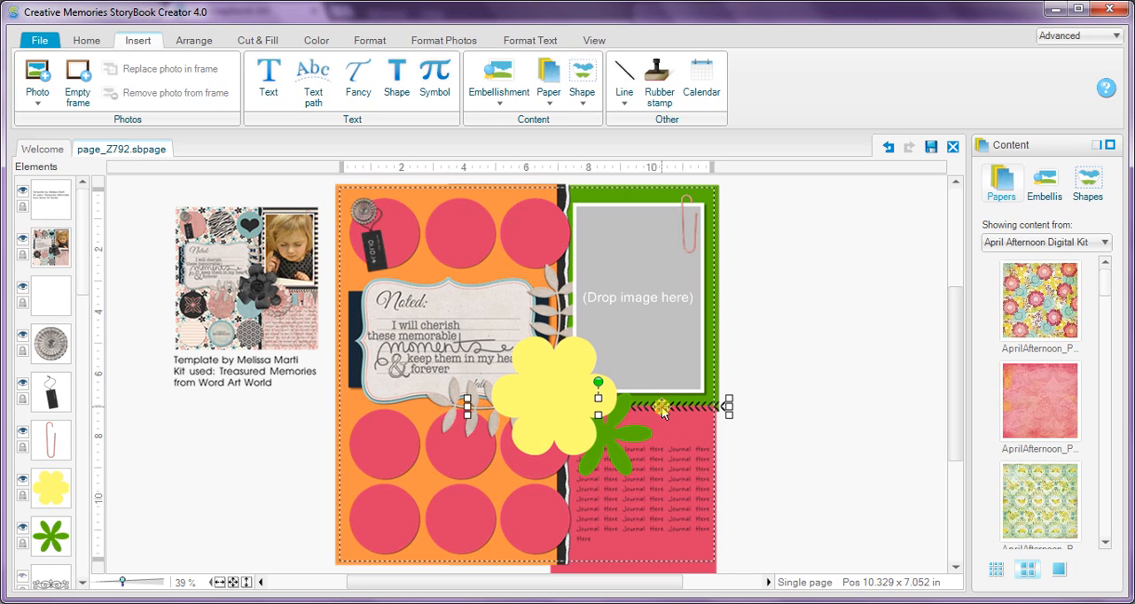
key(Delete)
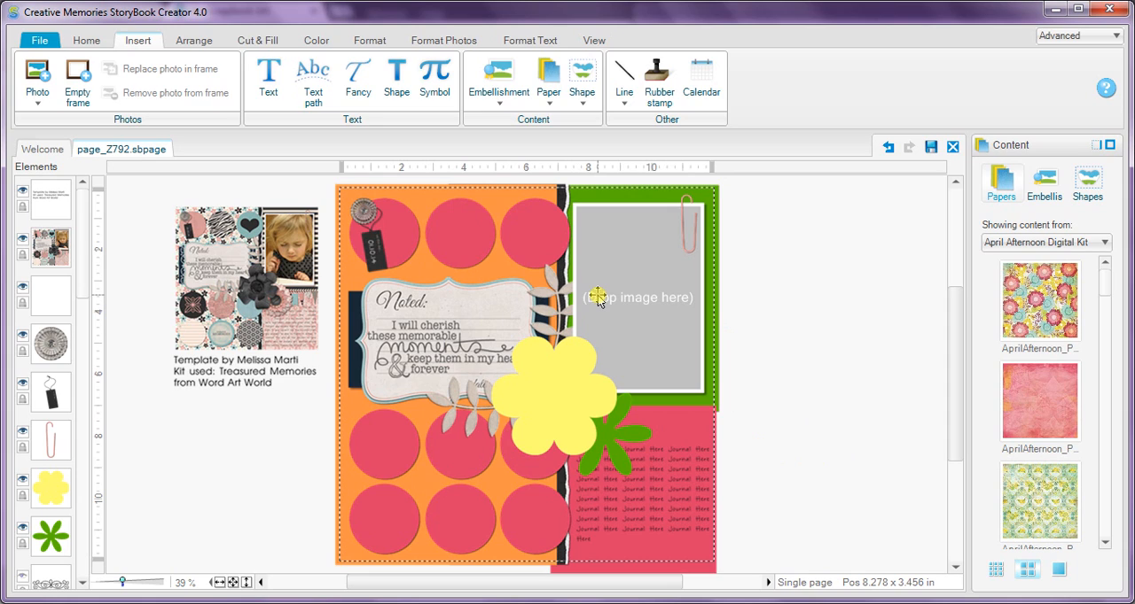
Delete the "I will cherish these memorable moments" word art and fill the "Noted" card with the recent white.
click(403, 347)
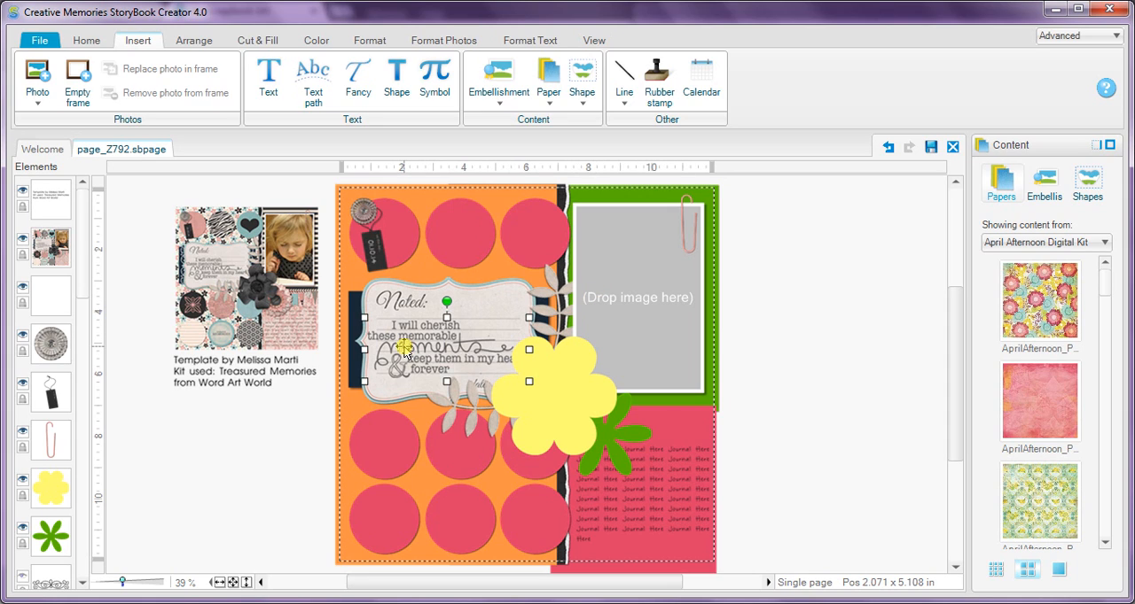
key(Delete)
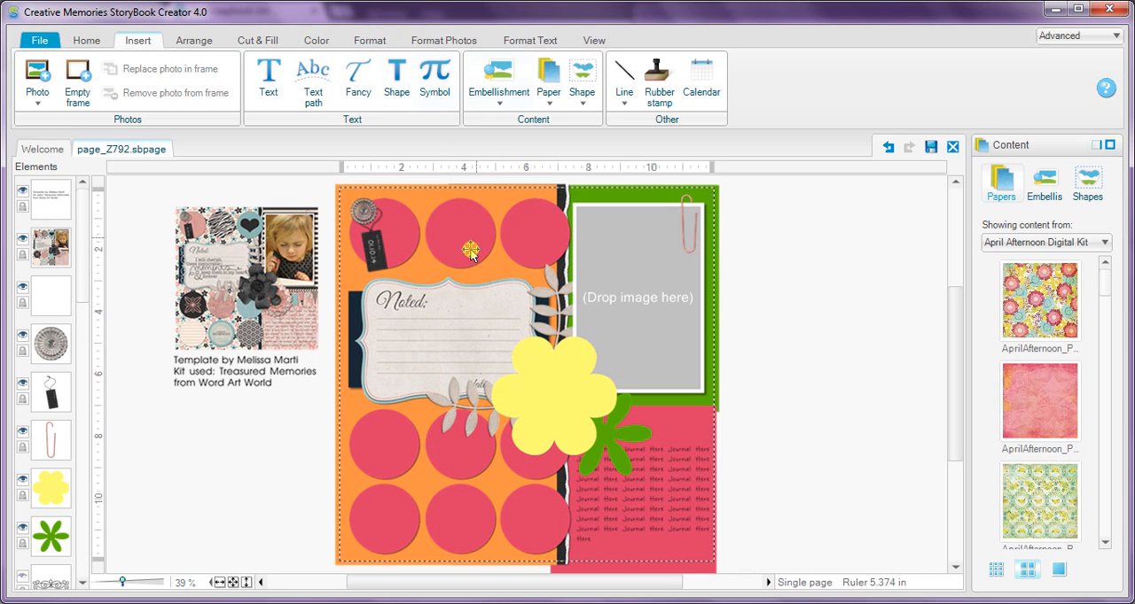
click(436, 344)
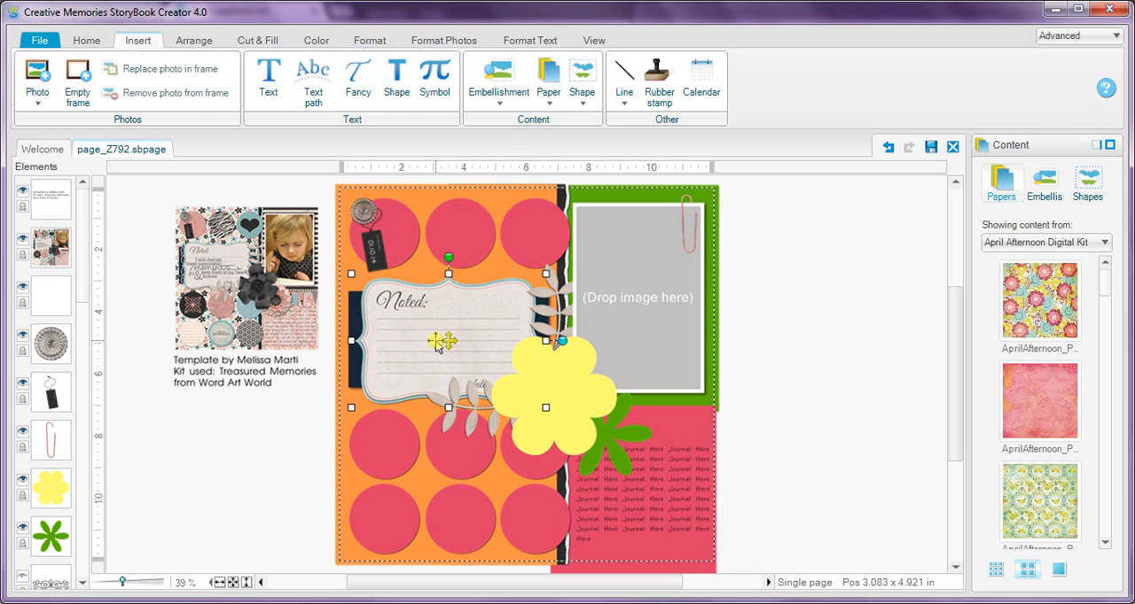
click(255, 41)
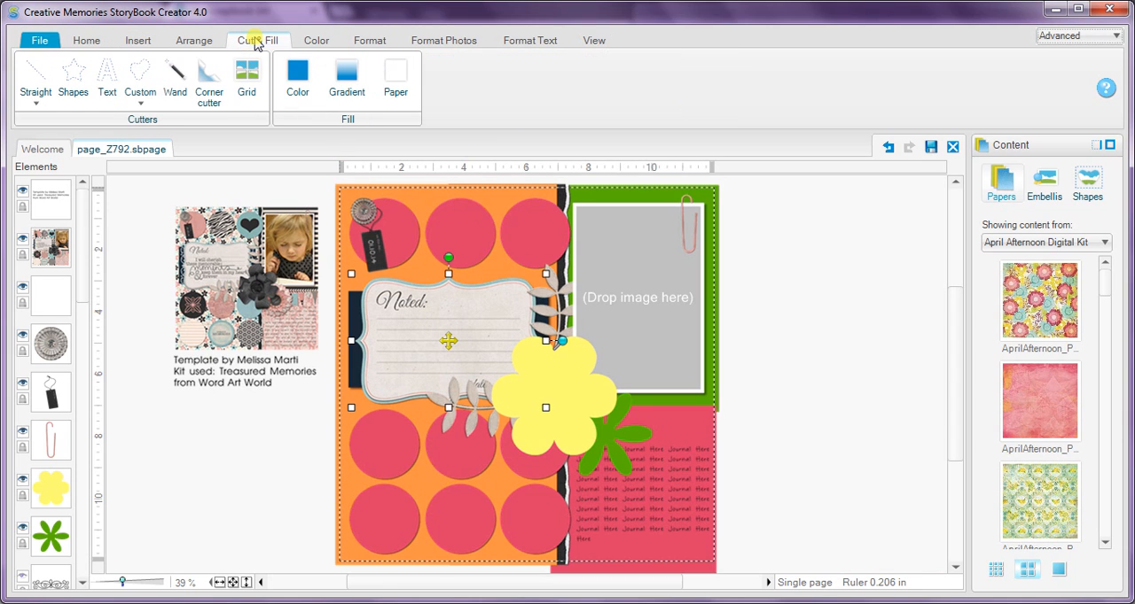
click(297, 82)
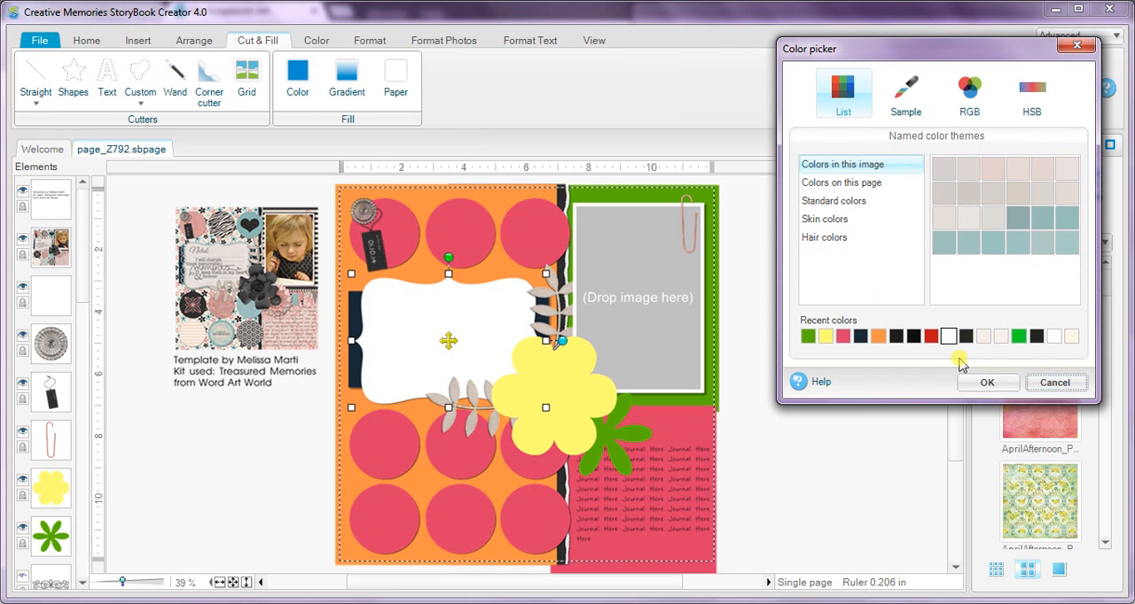
click(977, 379)
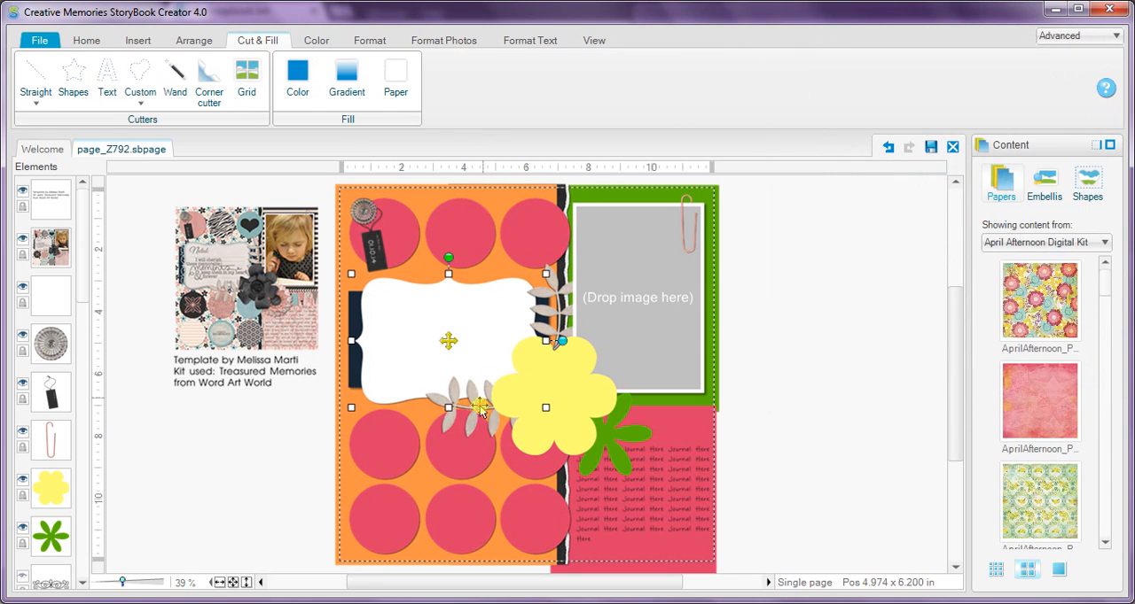
Insert the serrated leaf shape from the Nature folder of the shape library.
click(436, 403)
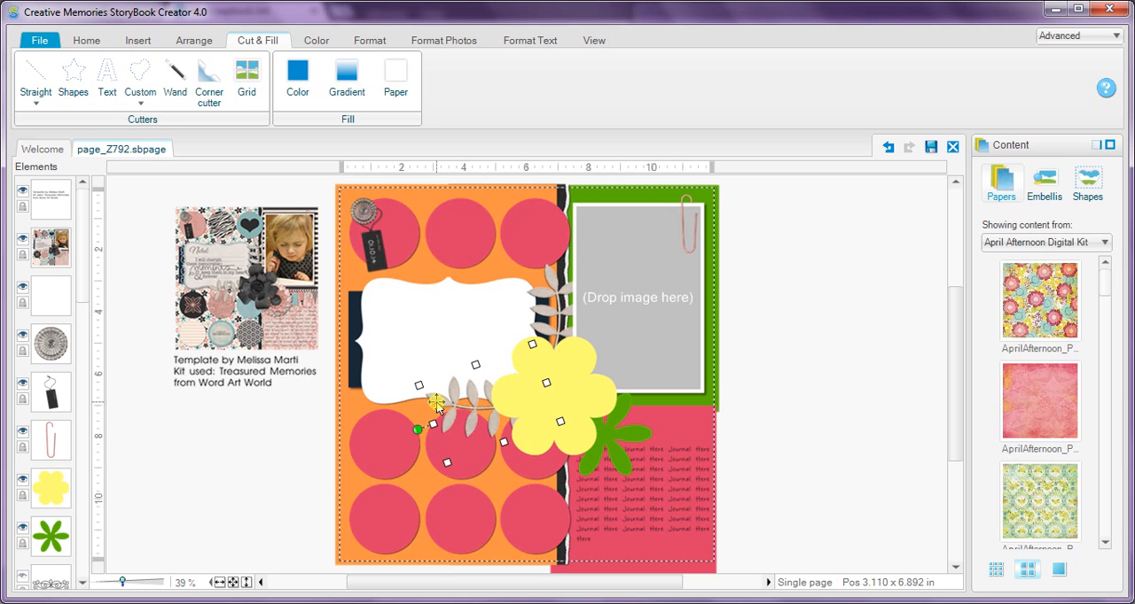
click(149, 44)
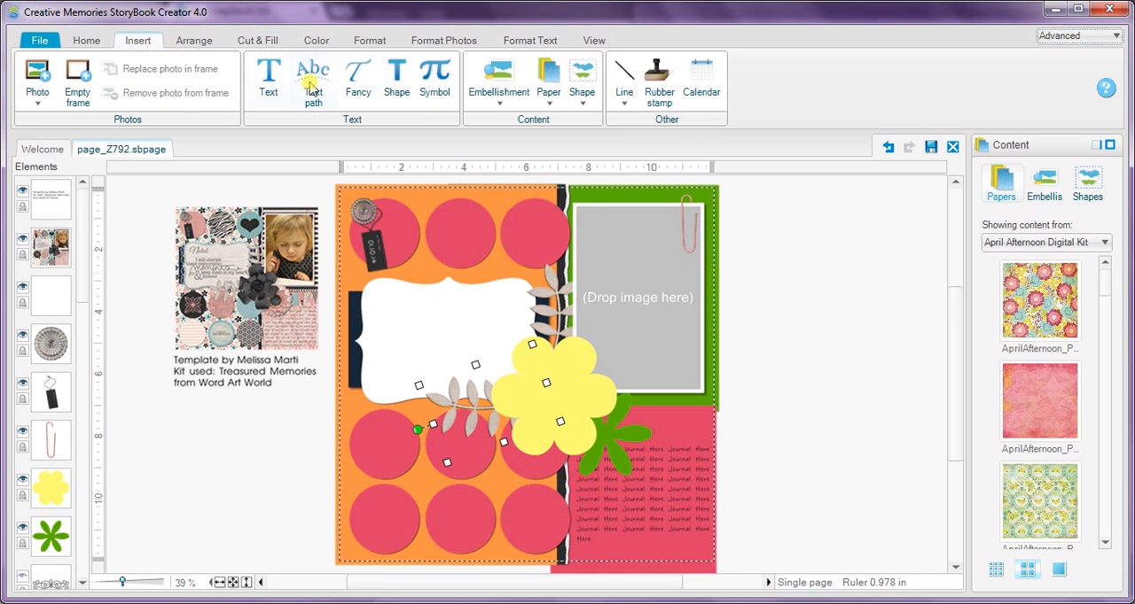
click(587, 80)
click(611, 120)
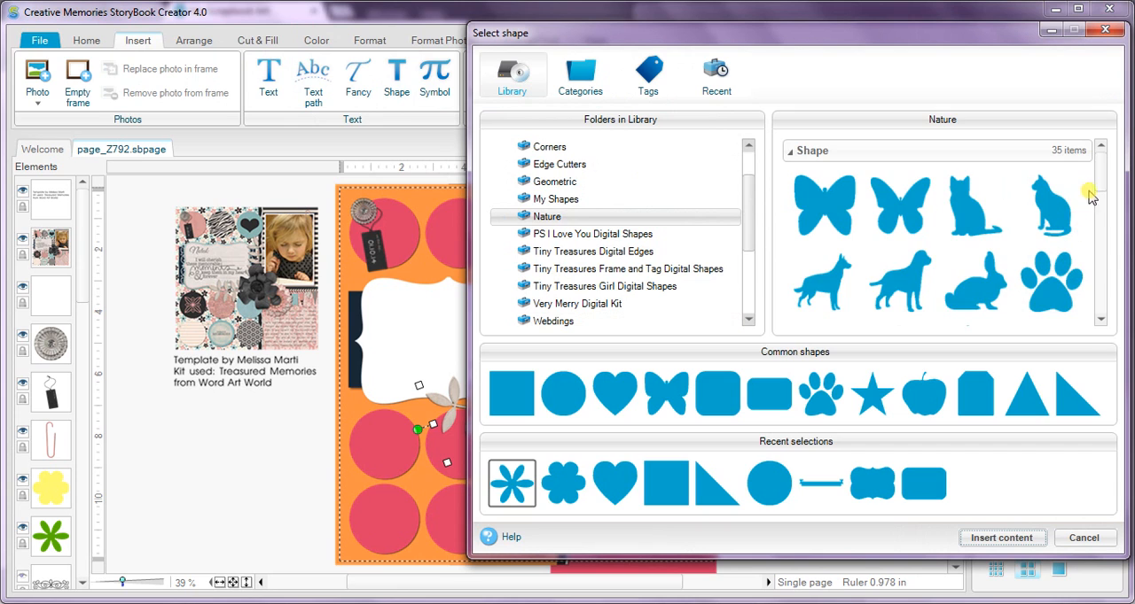
scroll(1109, 266, down, 10)
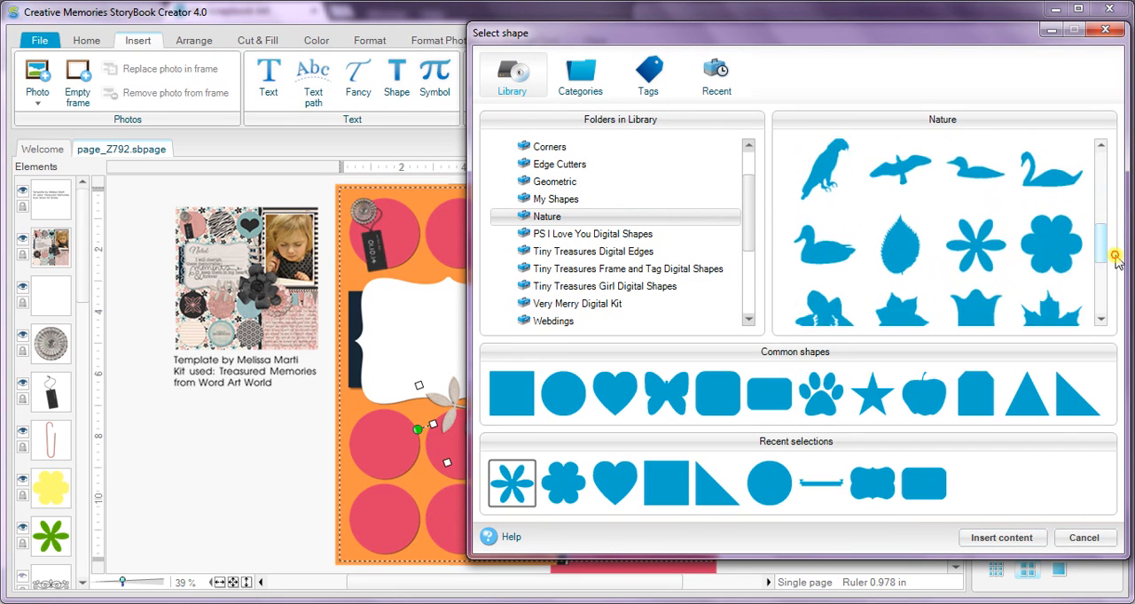
drag(1122, 282, 1113, 256)
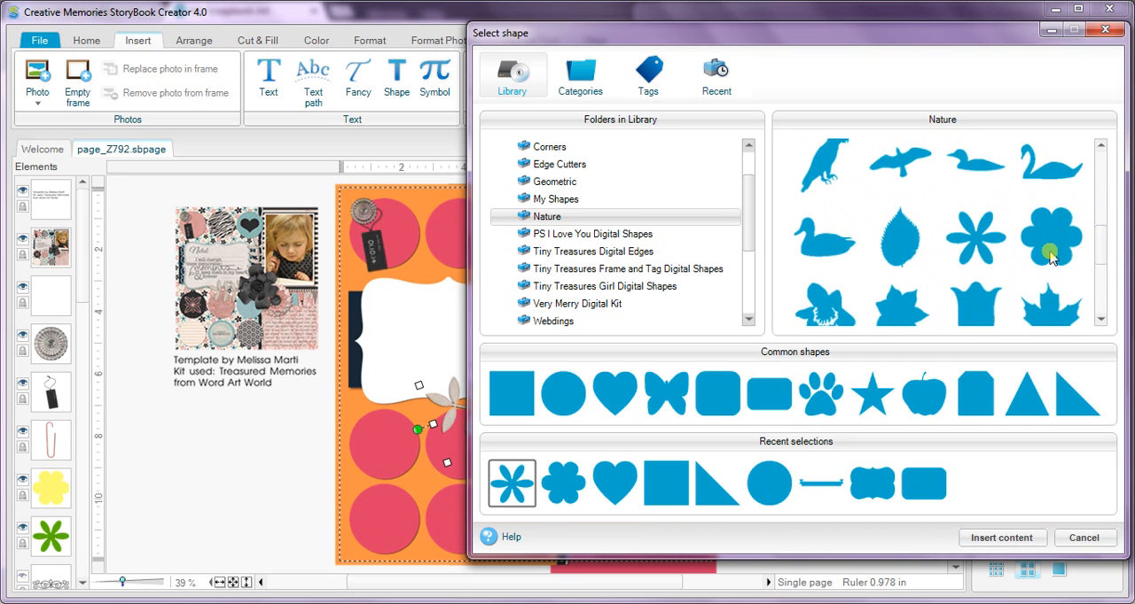
double_click(897, 235)
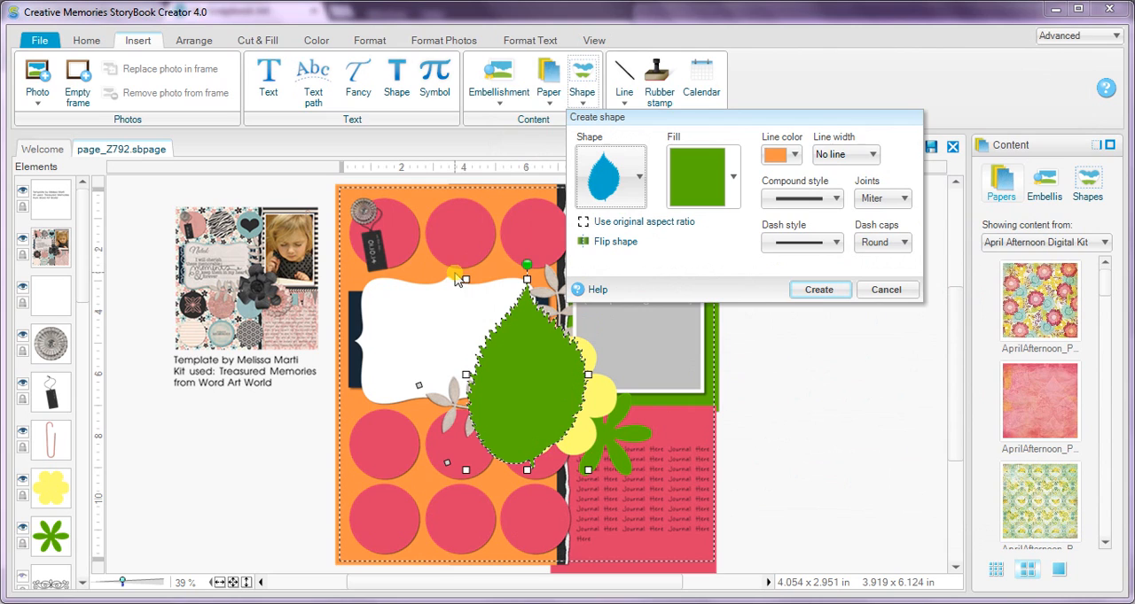
Shrink the green leaf, place it over the upper leaf branch above the yellow flower and create the shape.
drag(462, 277, 552, 325)
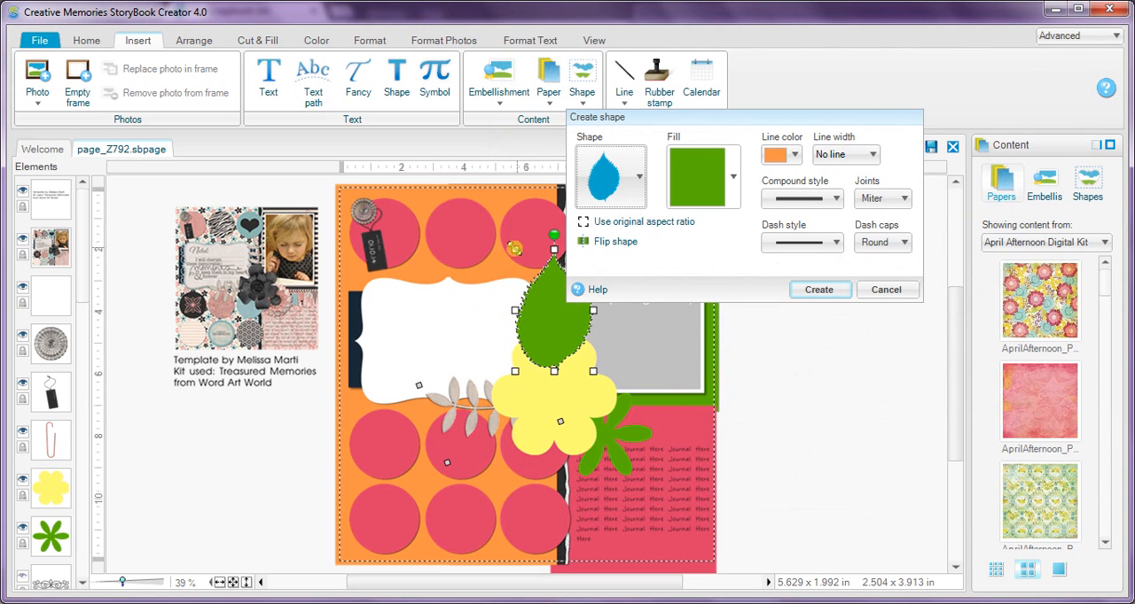
drag(515, 250, 534, 279)
drag(569, 340, 560, 330)
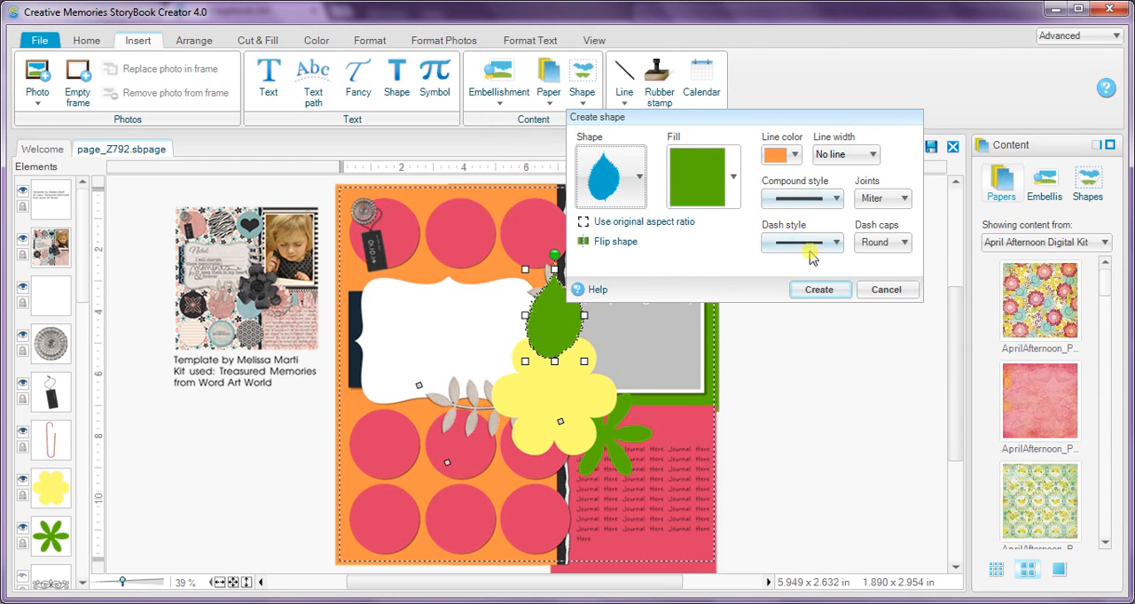
click(820, 291)
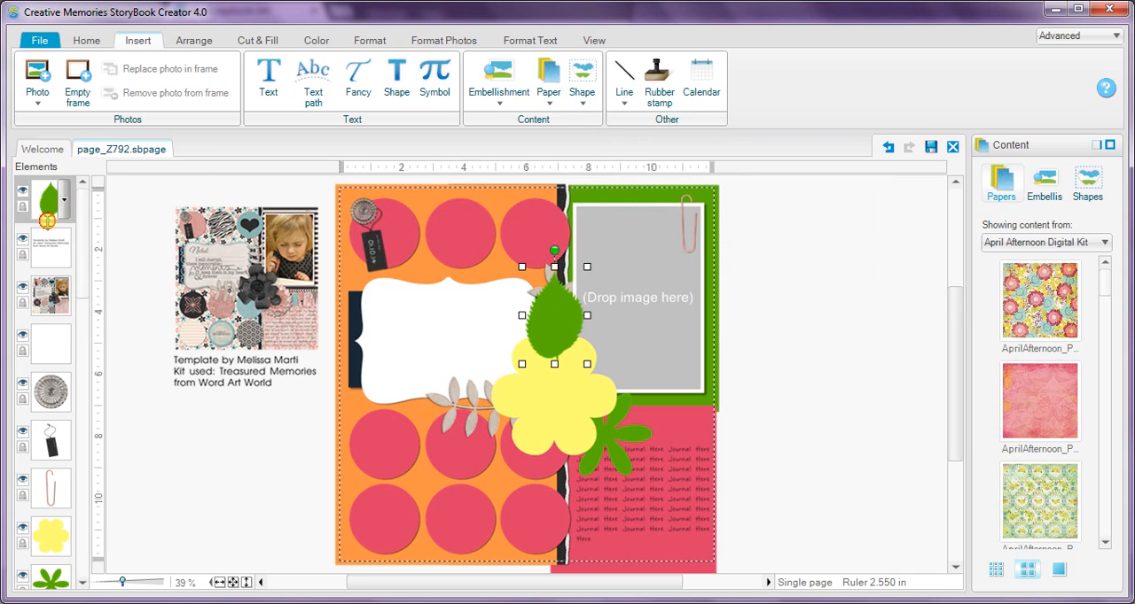
Move the green leaf just above the upper leaf branch in the layer order and delete that branch.
right_click(60, 296)
drag(78, 269, 90, 333)
click(46, 290)
drag(51, 289, 64, 496)
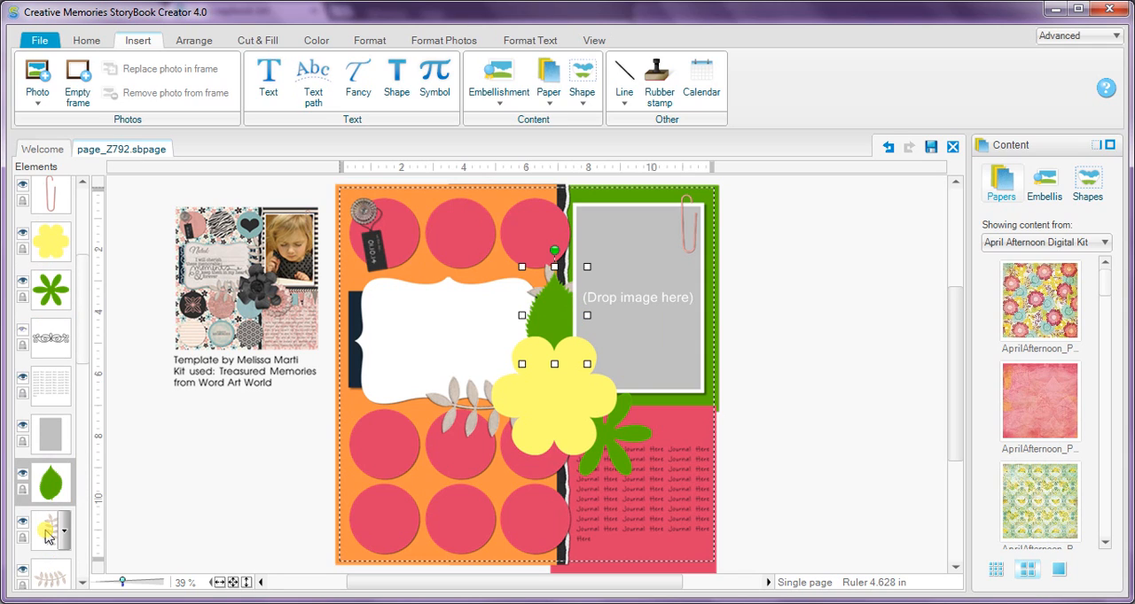
click(47, 536)
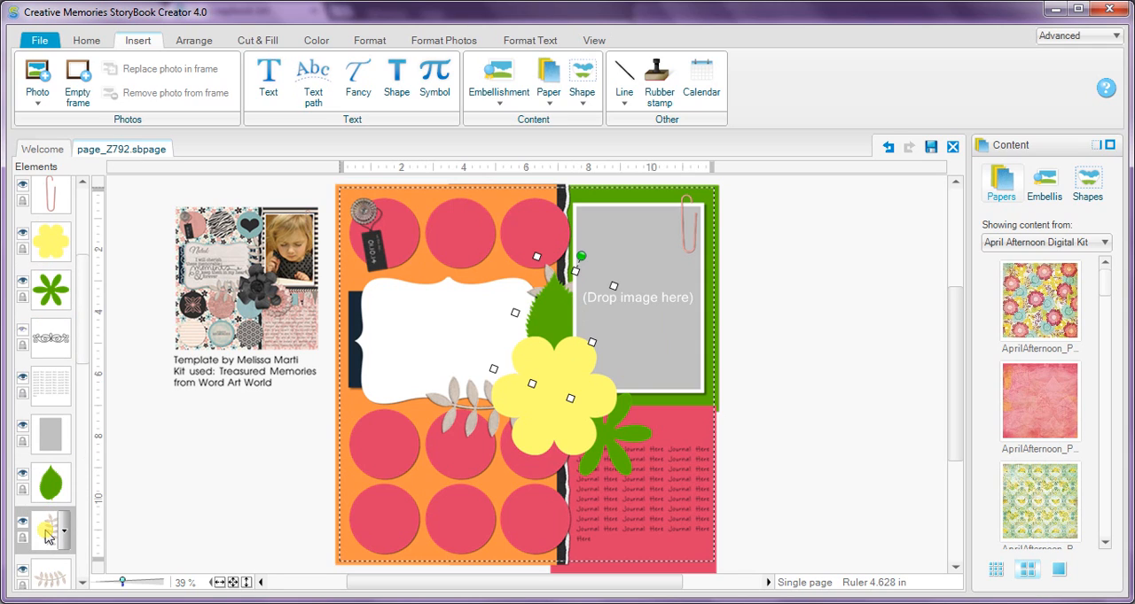
Duplicate the green leaf, rotate the copy to point left and place it over the lower leaf branch.
click(551, 314)
key(ctrl+v)
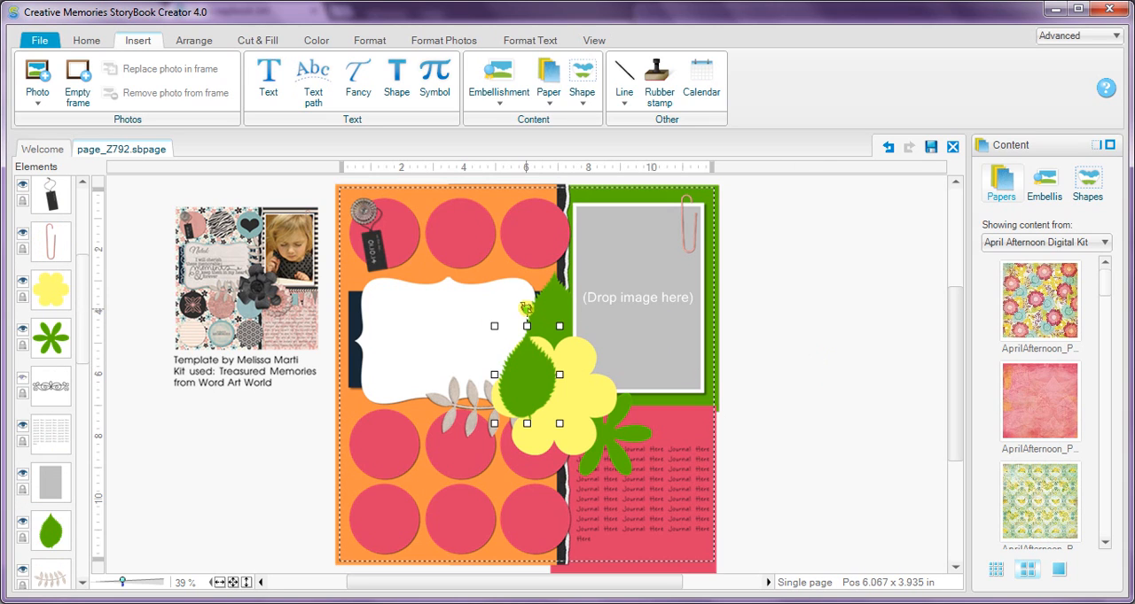
drag(470, 359, 453, 397)
drag(530, 388, 480, 419)
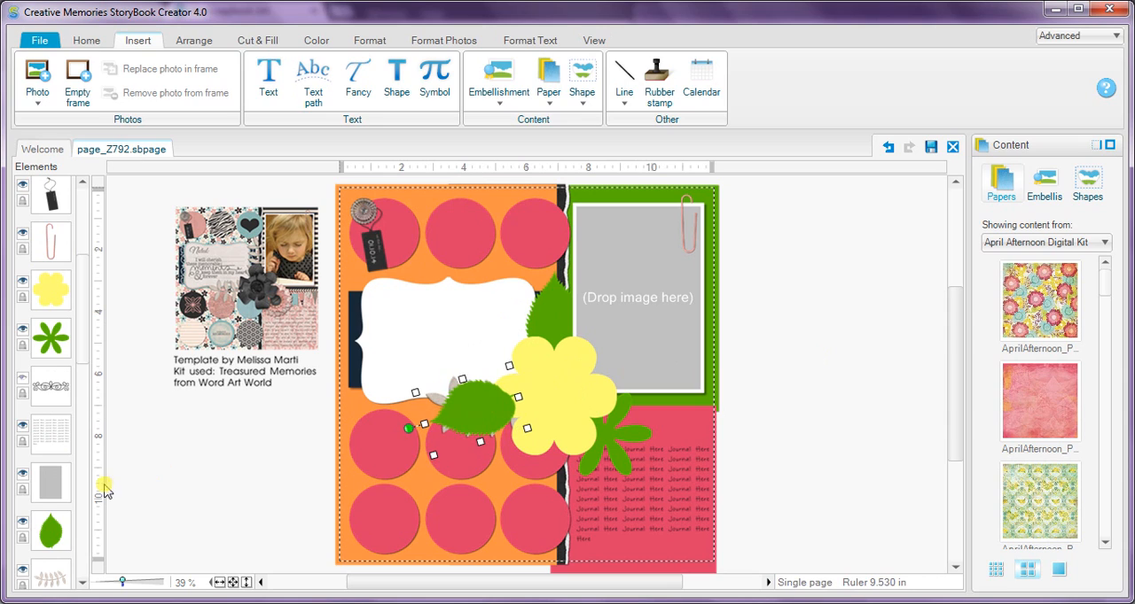
Move the leaf copy down to just above the lower leaf branch in the layer order and delete that branch.
ctrl+click(51, 576)
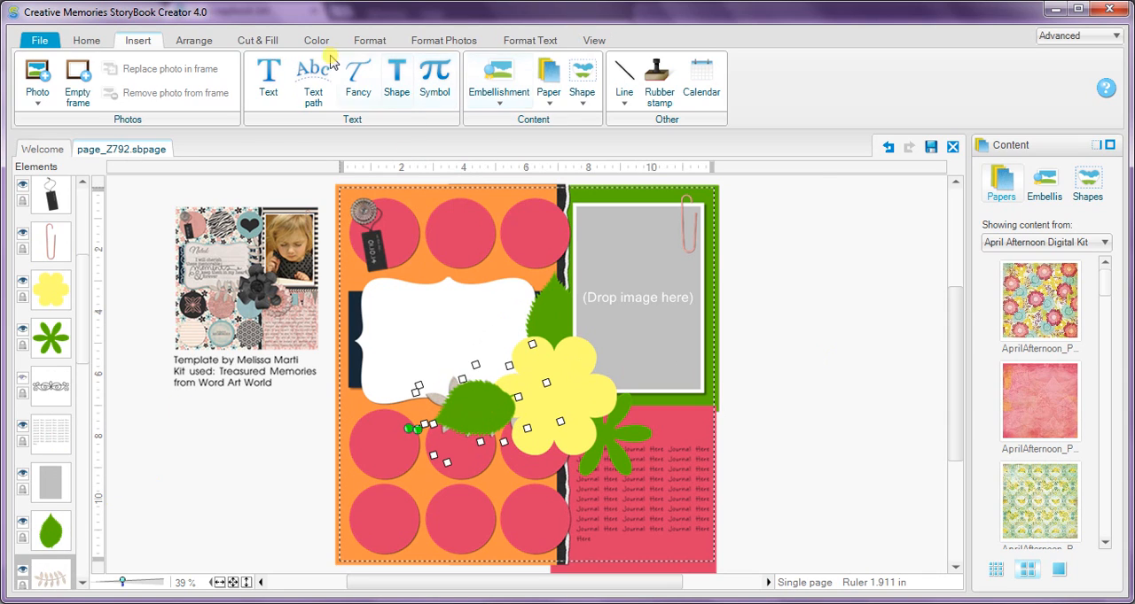
click(192, 41)
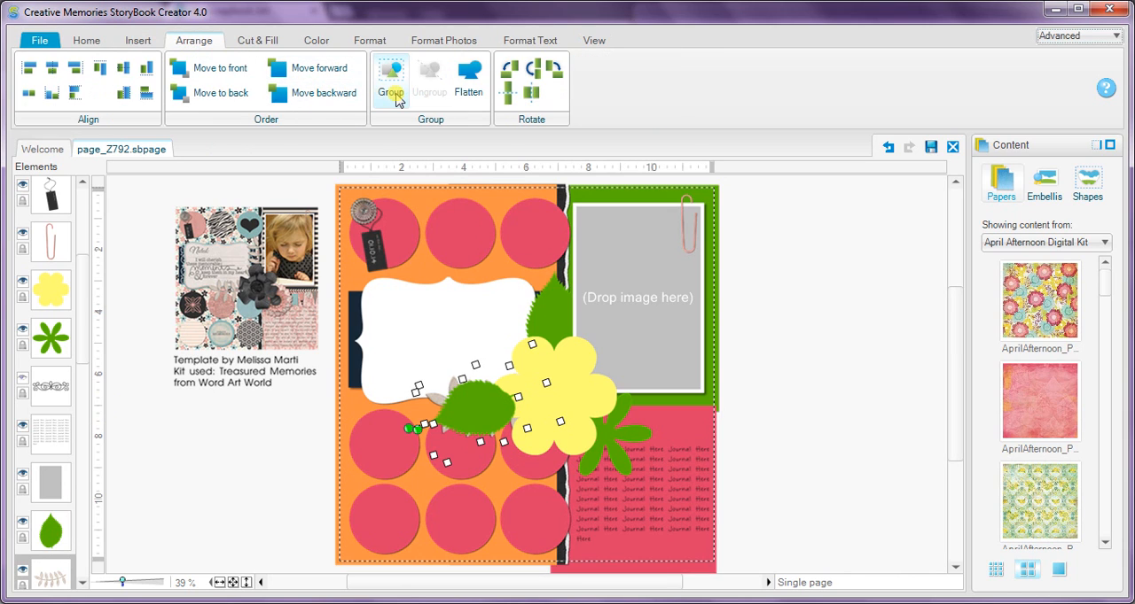
click(394, 98)
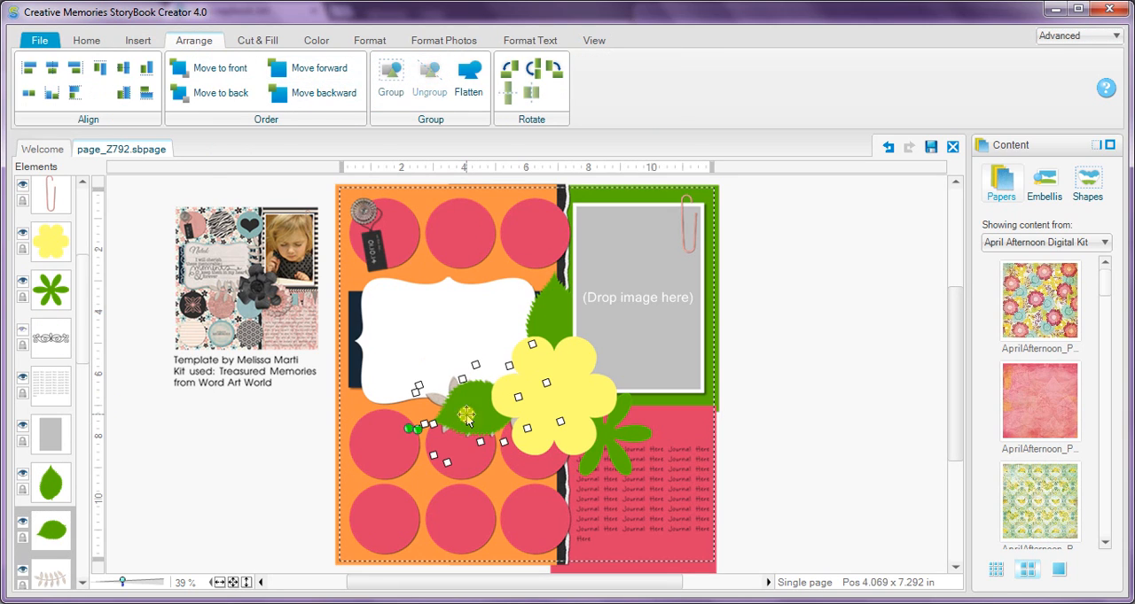
click(208, 519)
click(46, 576)
key(Delete)
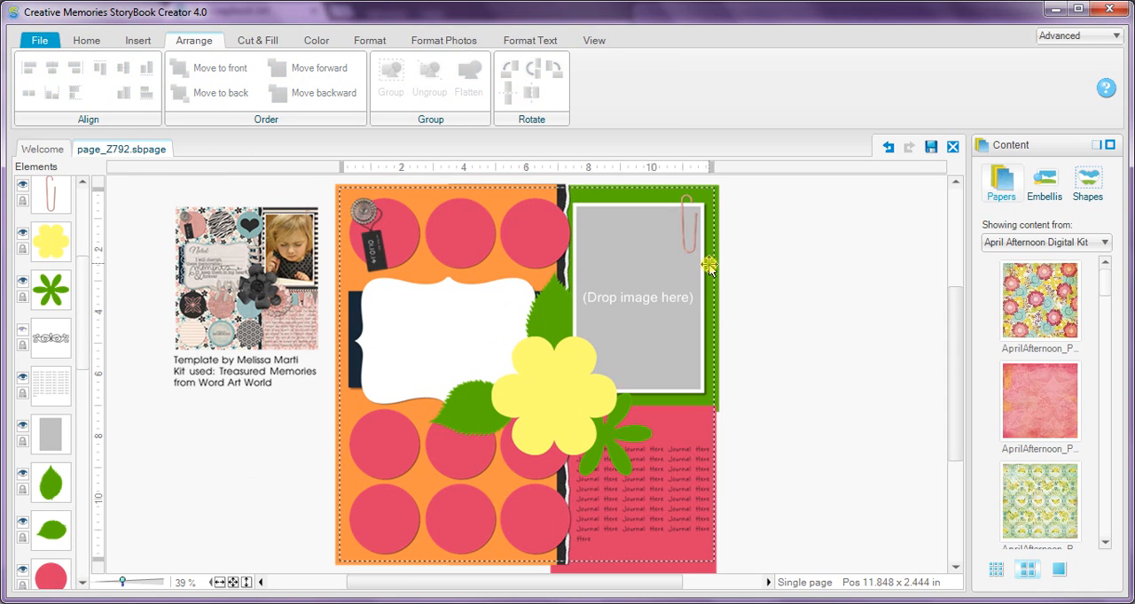
Delete the paper clip on the photo placeholder and the round button and black tag on the first circle.
click(682, 233)
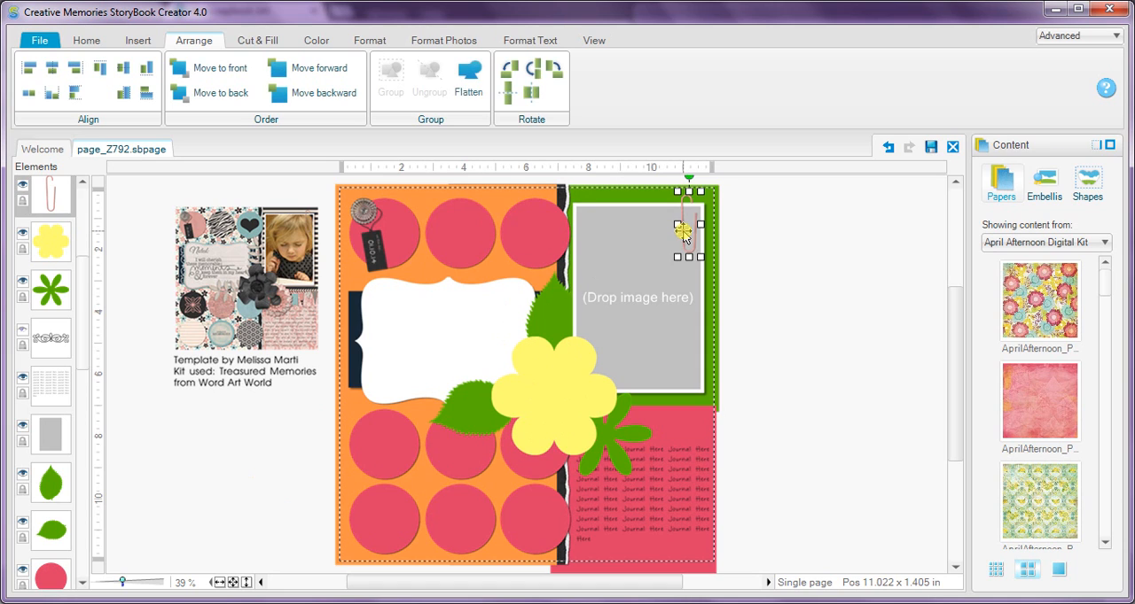
key(Delete)
click(366, 210)
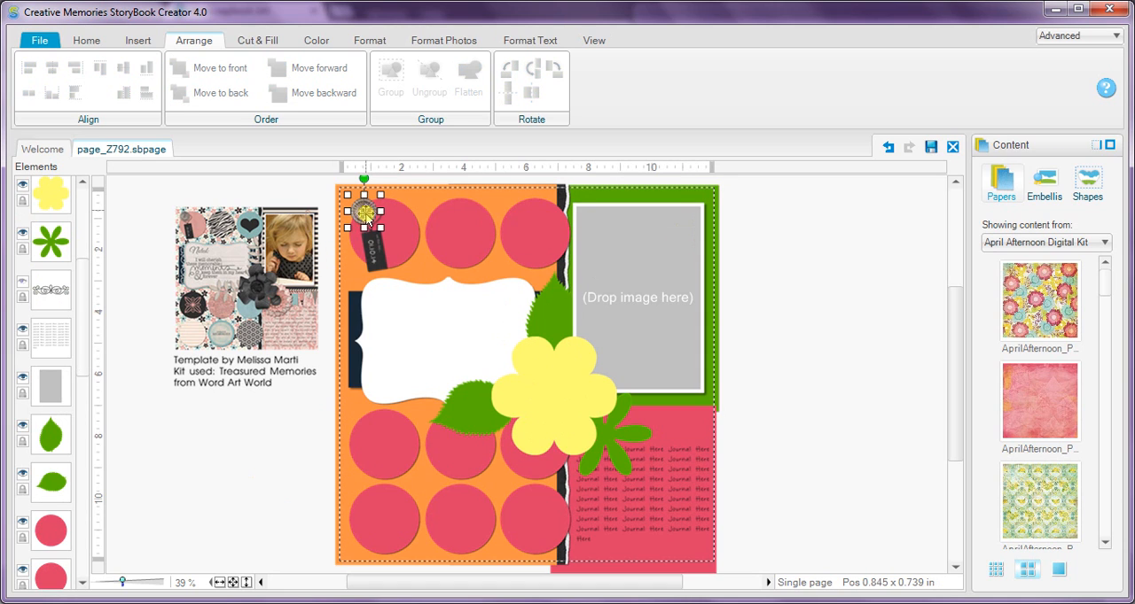
ctrl+click(374, 260)
key(Delete)
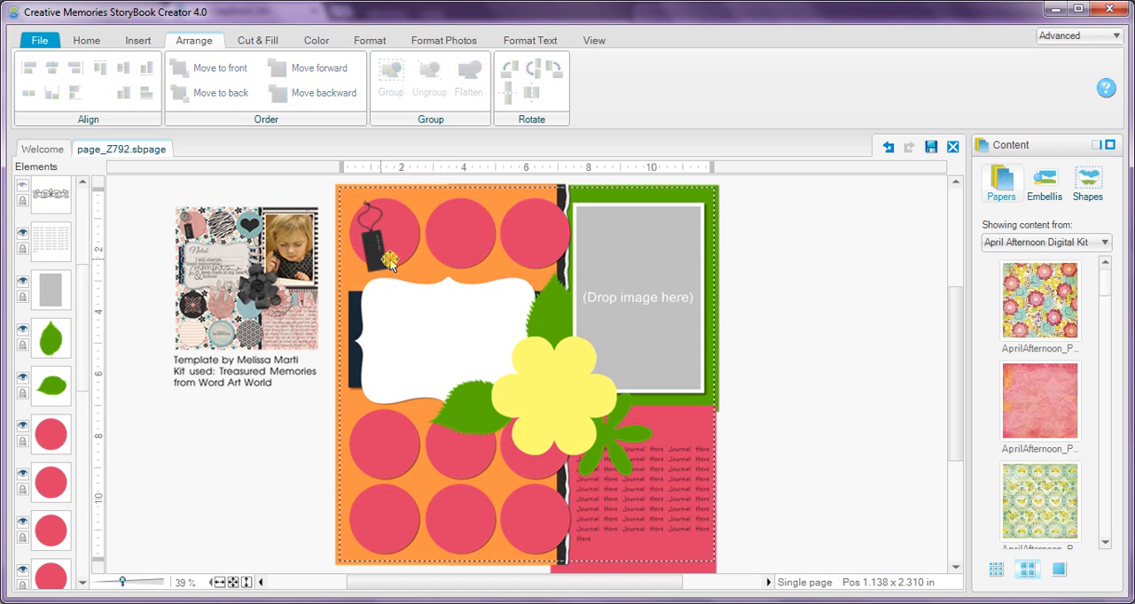
click(373, 254)
key(Delete)
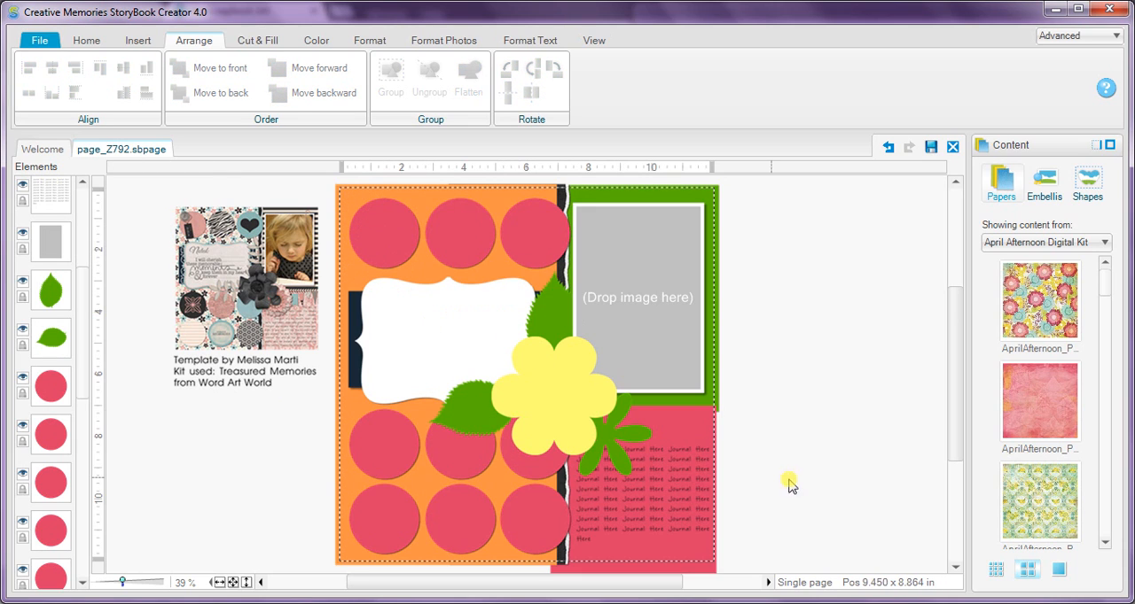
Fill the torn black strip between the orange and green papers with the recent white.
click(561, 195)
click(224, 93)
click(250, 42)
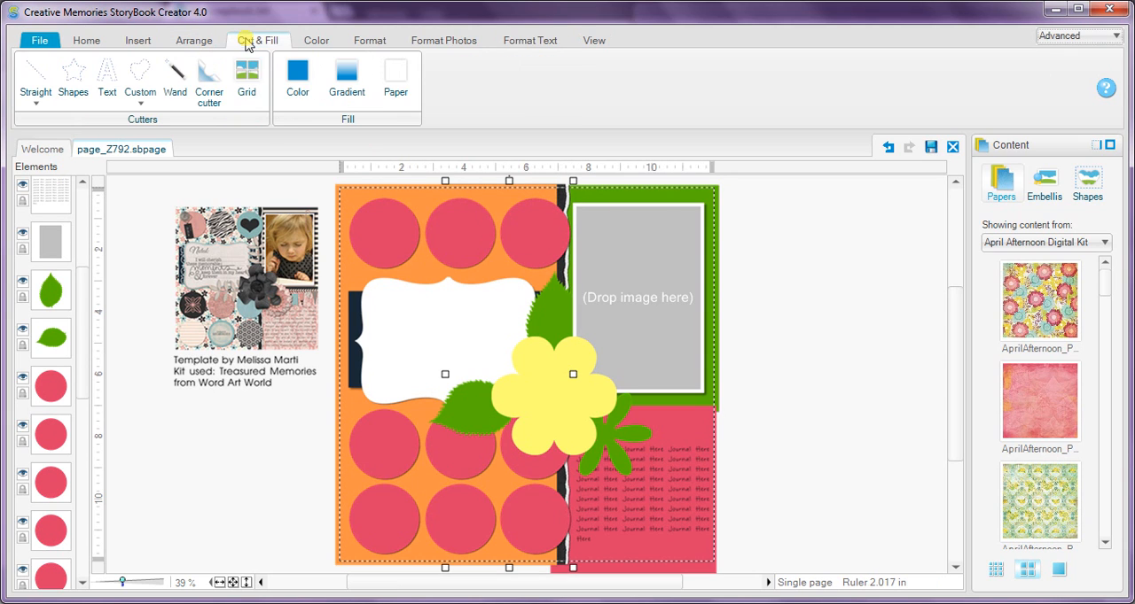
click(298, 81)
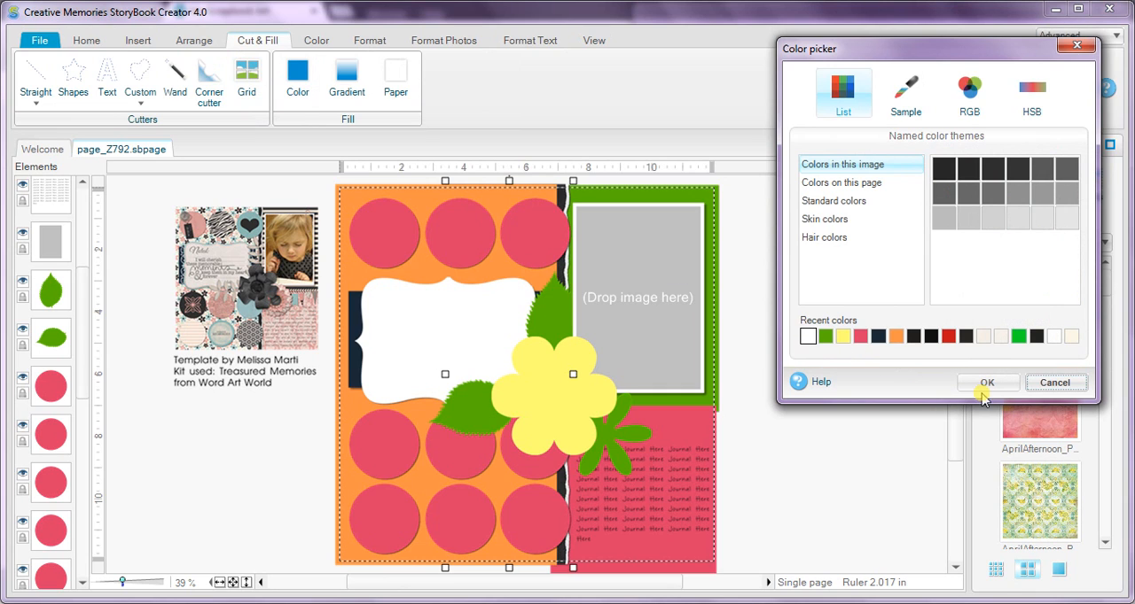
click(979, 390)
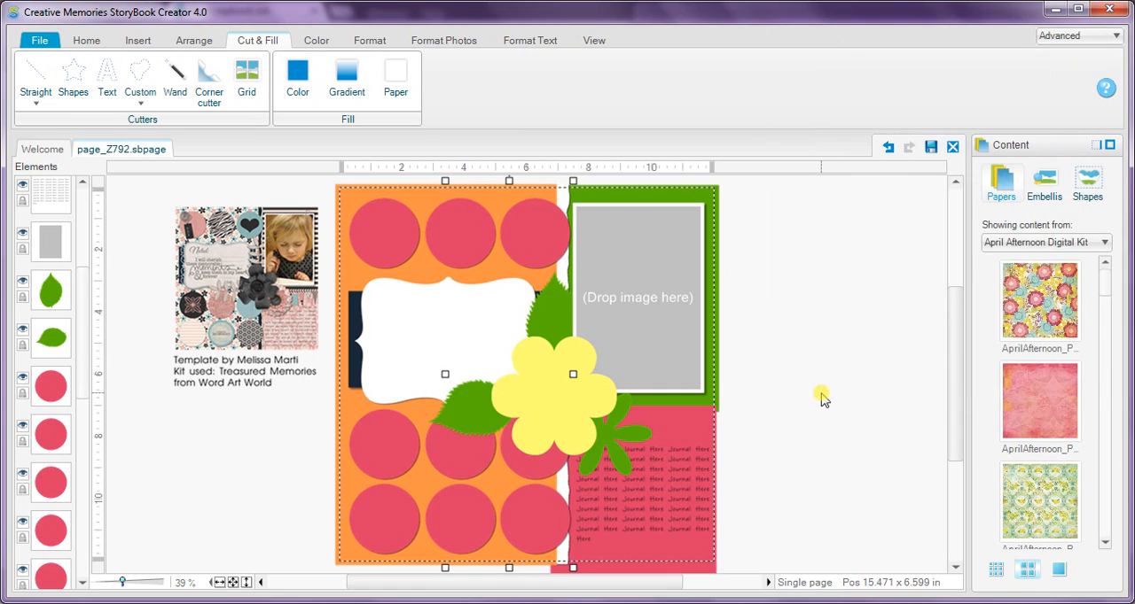
click(821, 400)
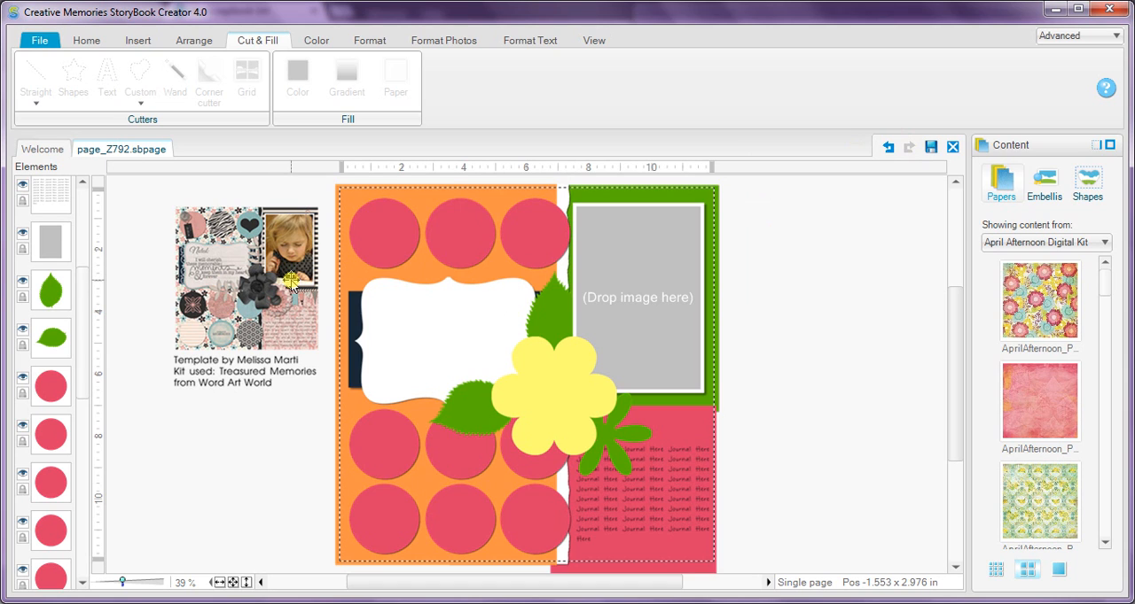
Save a copy of the page to the Desktop in StoryBook Creator 3.0 Page (*.page) format, named "TBR Template Giveaway" plus the designer's name.
click(39, 42)
mouse_move(57, 204)
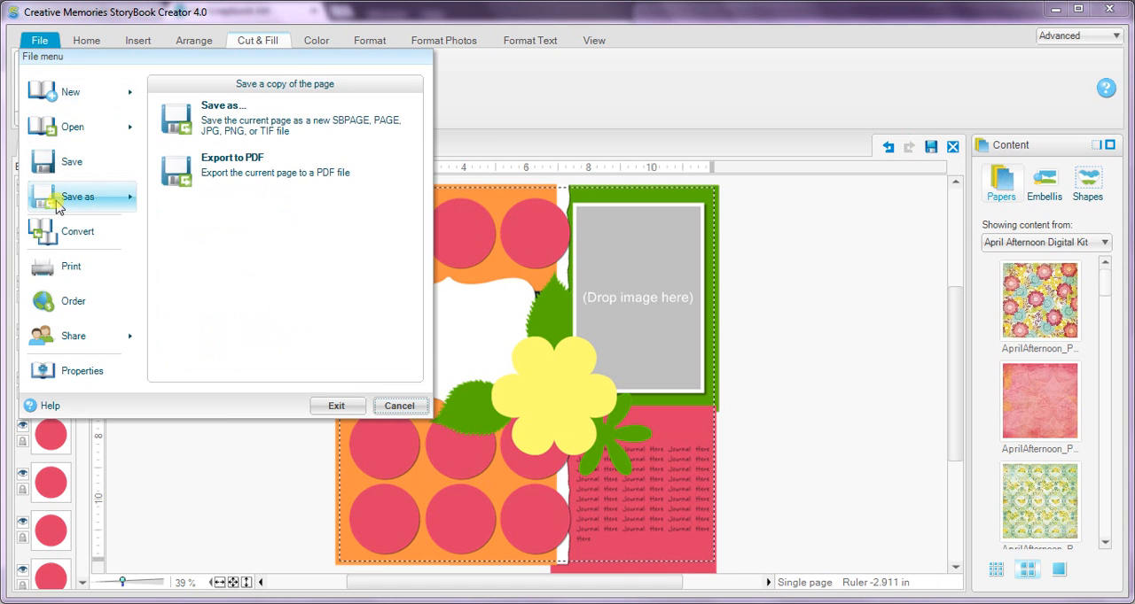
click(203, 119)
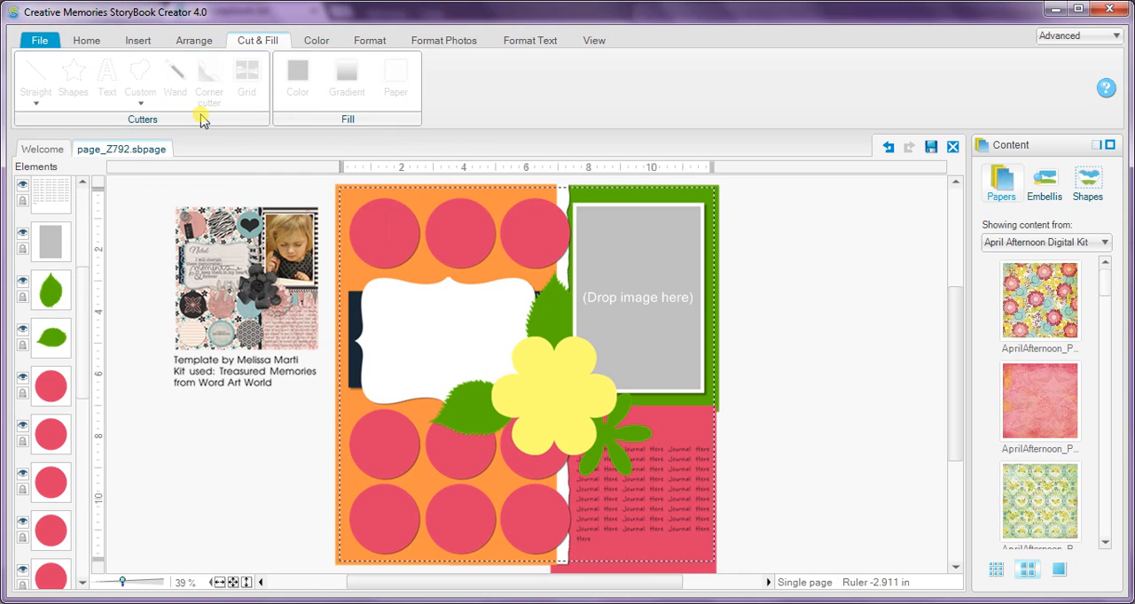
click(216, 542)
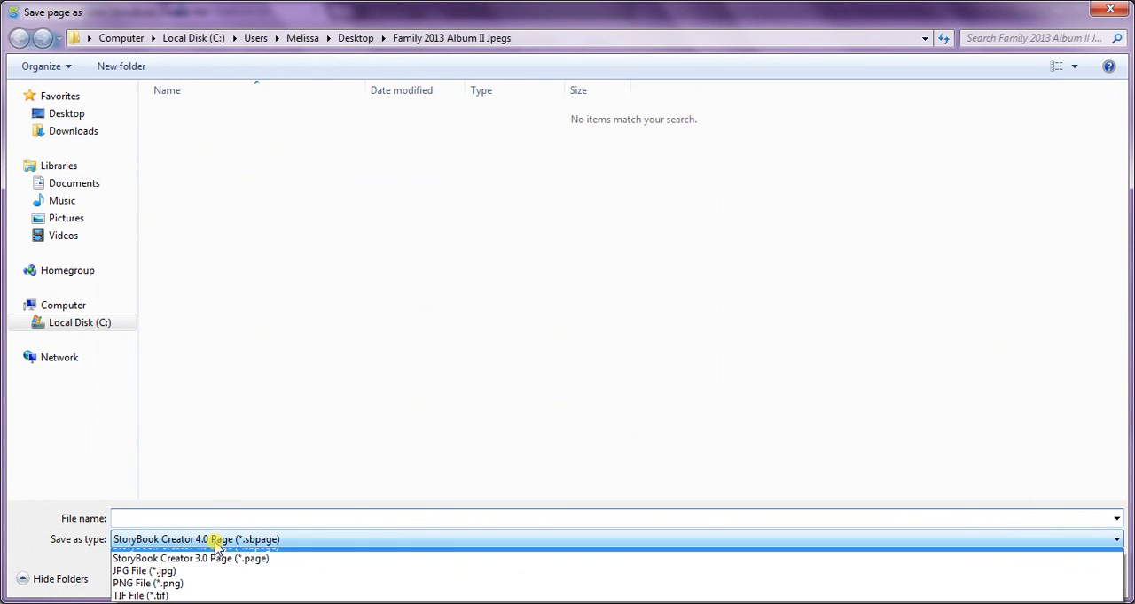
click(218, 574)
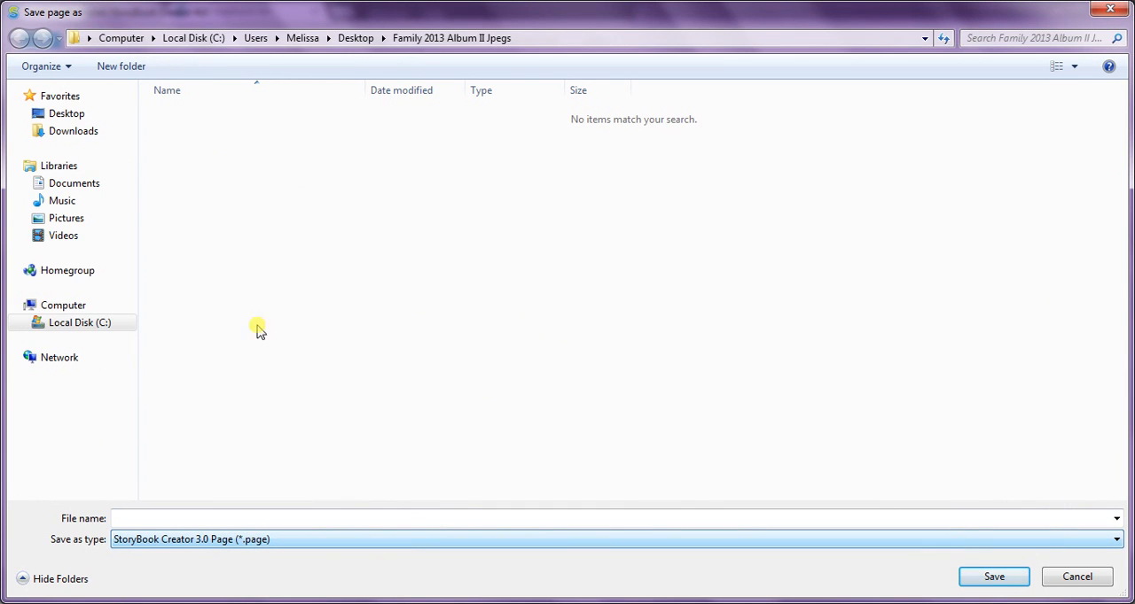
click(351, 38)
click(177, 520)
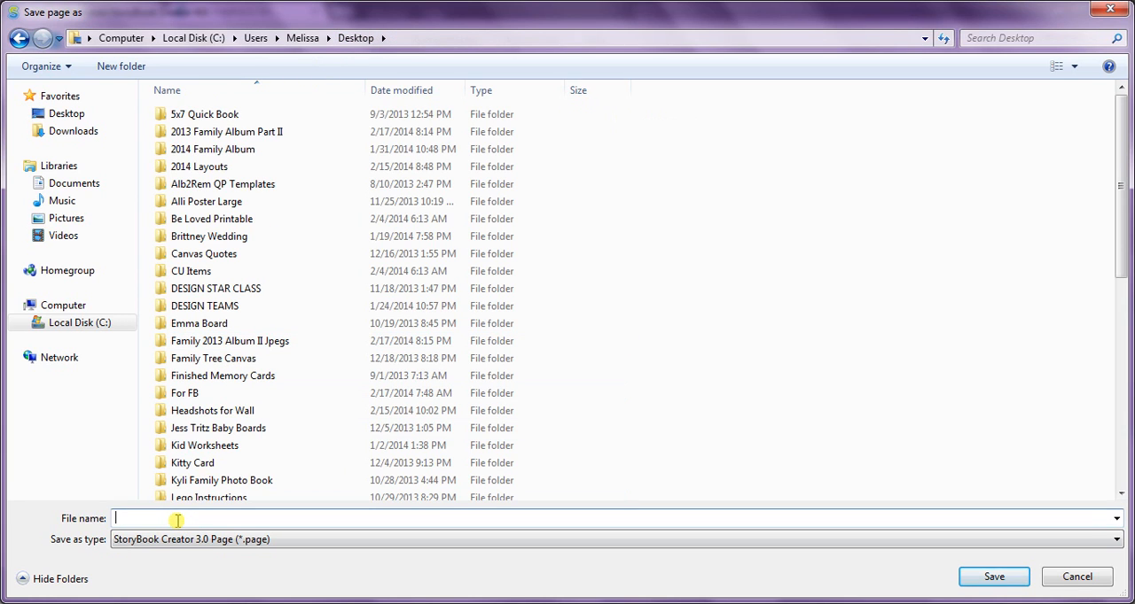
text(TBR)
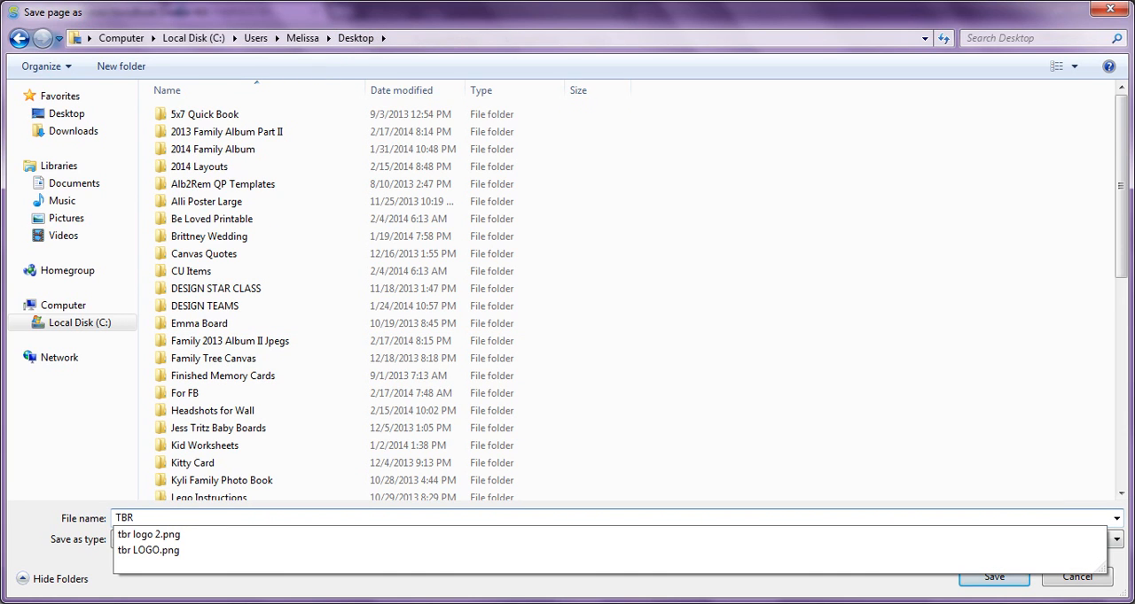
text( Template Giveaway MMarti)
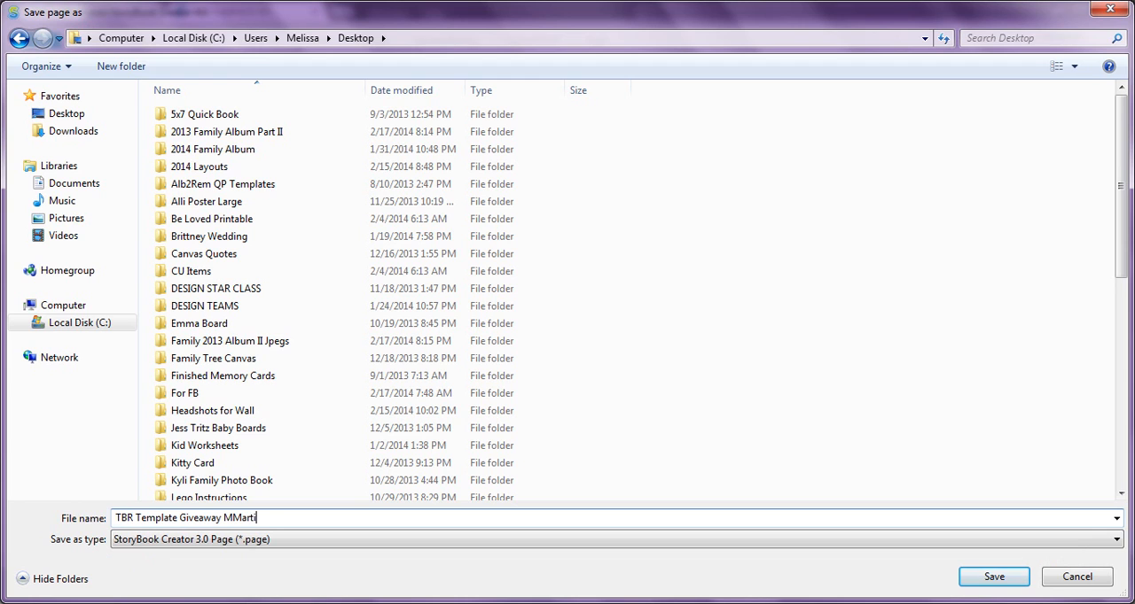
click(968, 580)
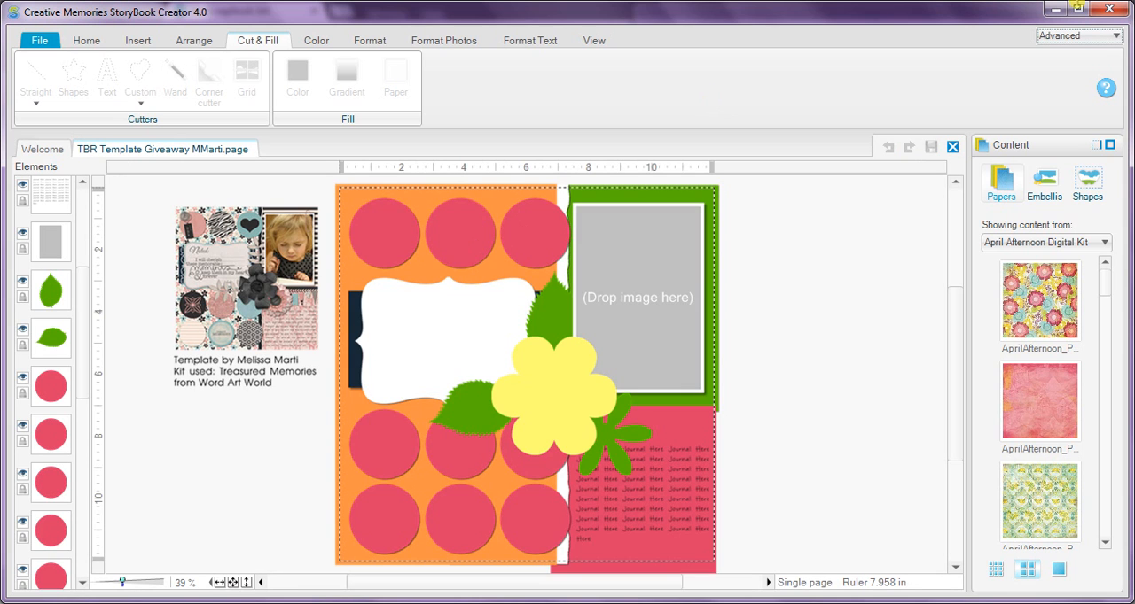
Close StoryBook Creator and switch to Photoshop Elements with the Chloe Photoshoot LO.psd layout.
click(1123, 11)
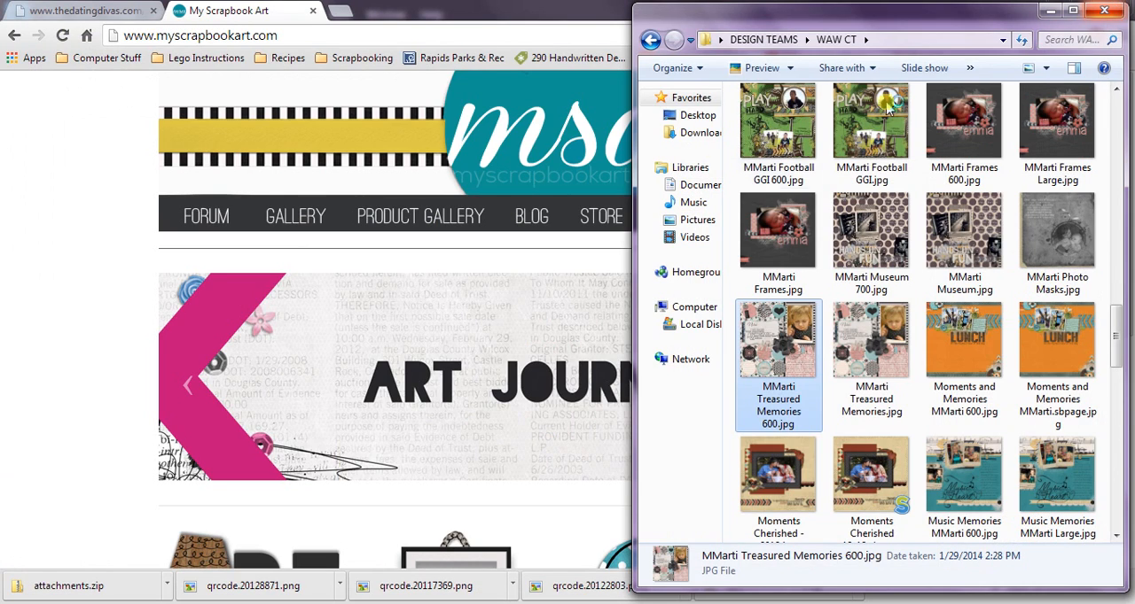
key(alt+Tab)
key(alt+Tab)
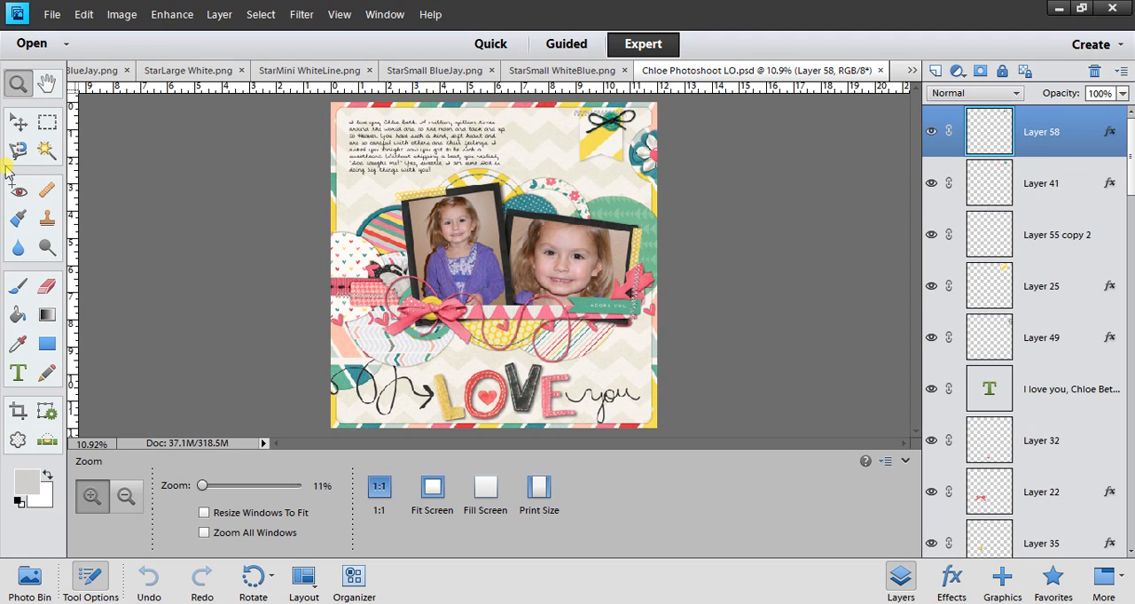
Try to fill the standing girl's photo directly with light gray using the Paint Bucket, and undo the fill.
click(18, 121)
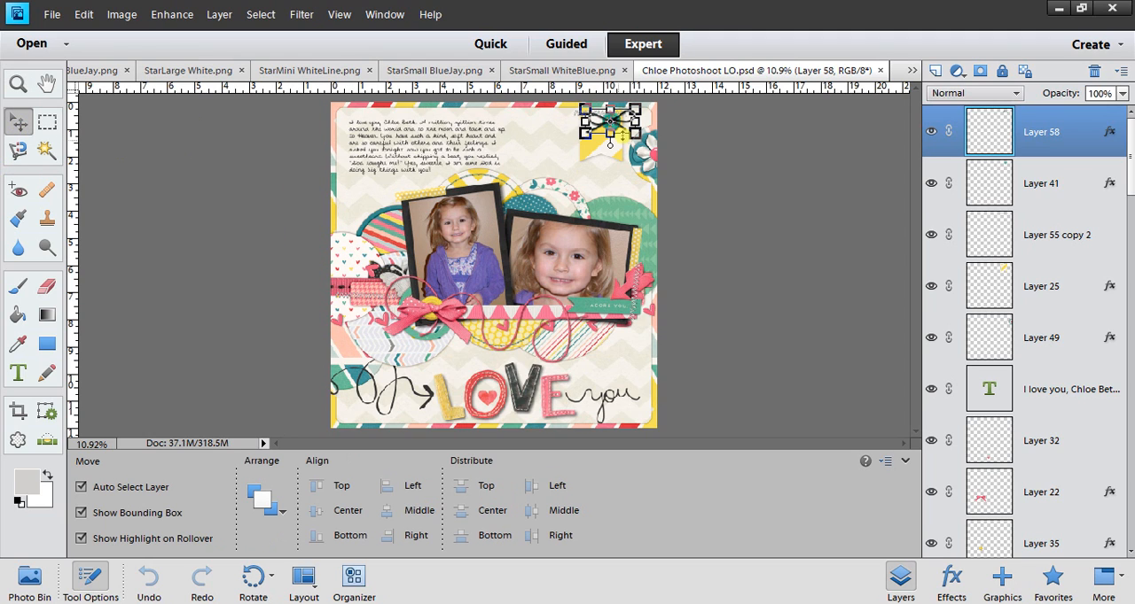
click(463, 255)
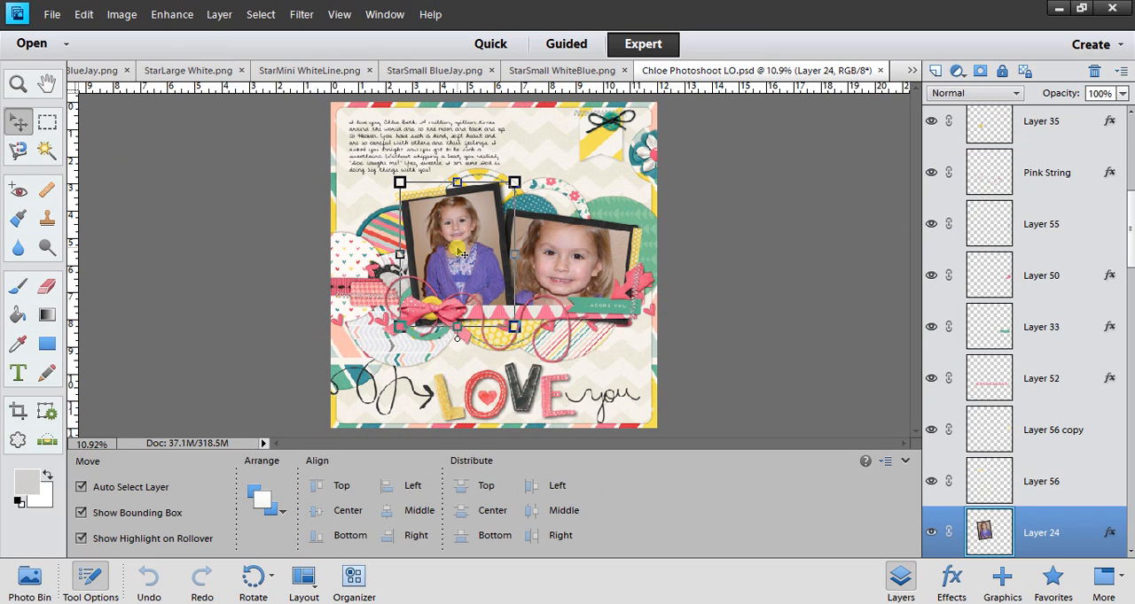
drag(1132, 232, 1130, 273)
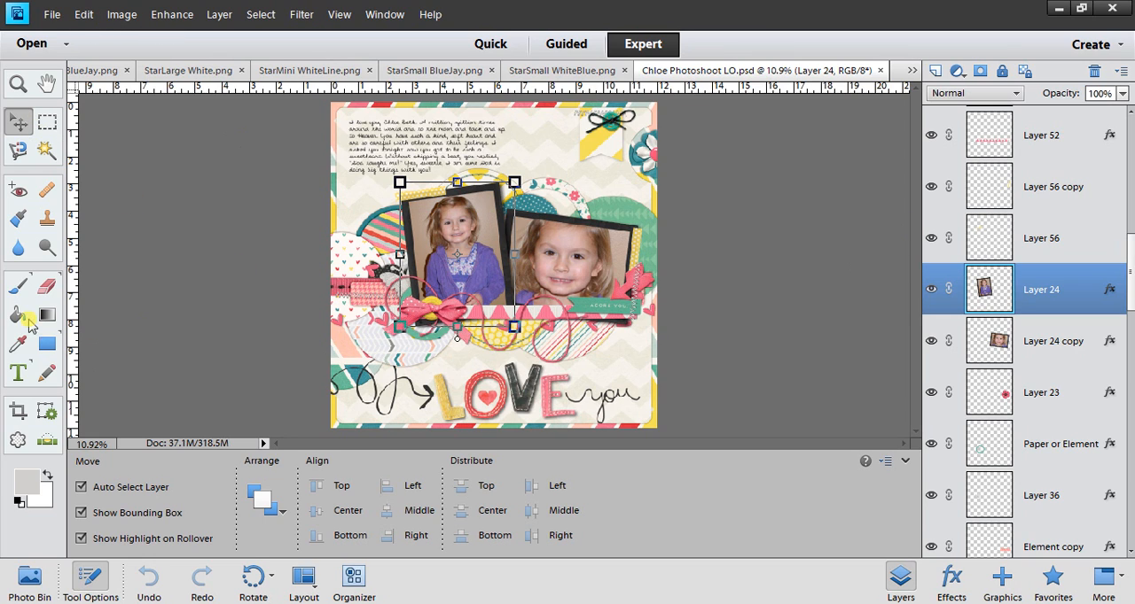
click(17, 316)
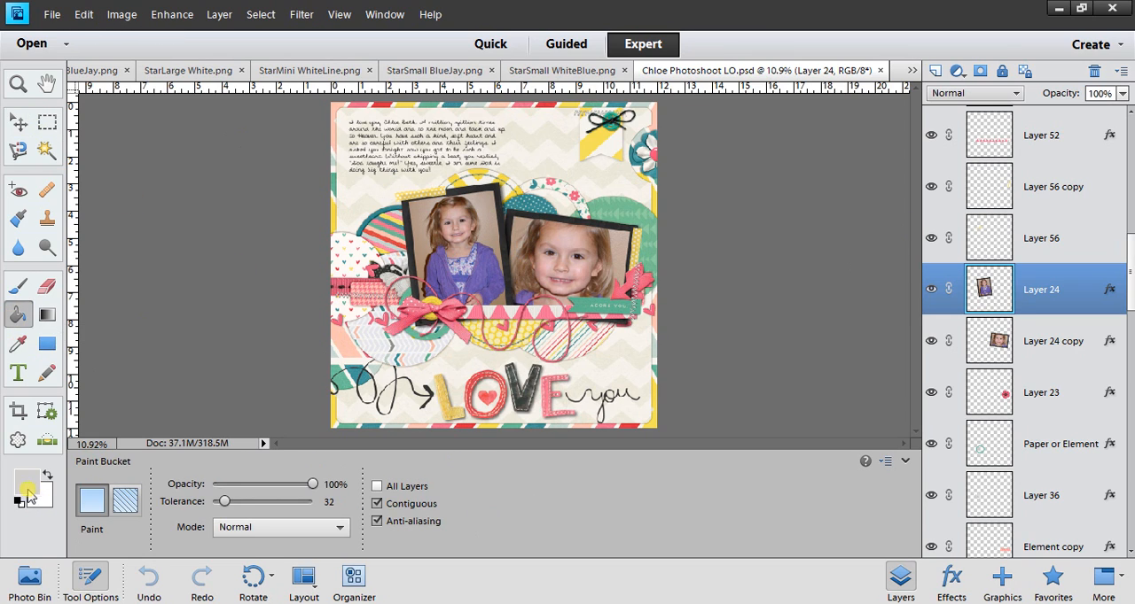
click(453, 246)
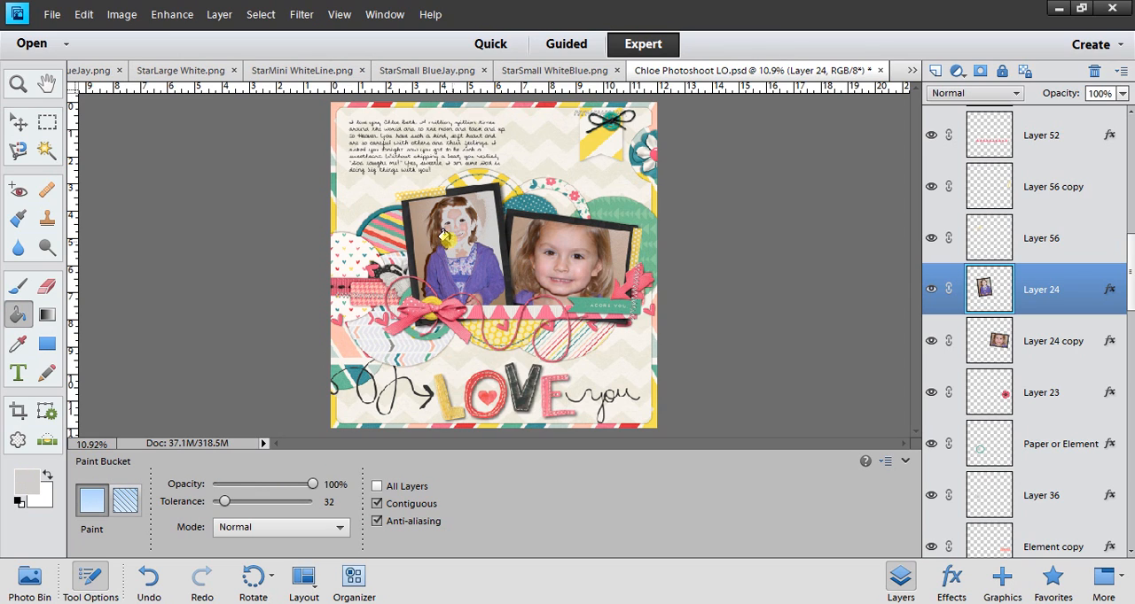
key(ctrl+z)
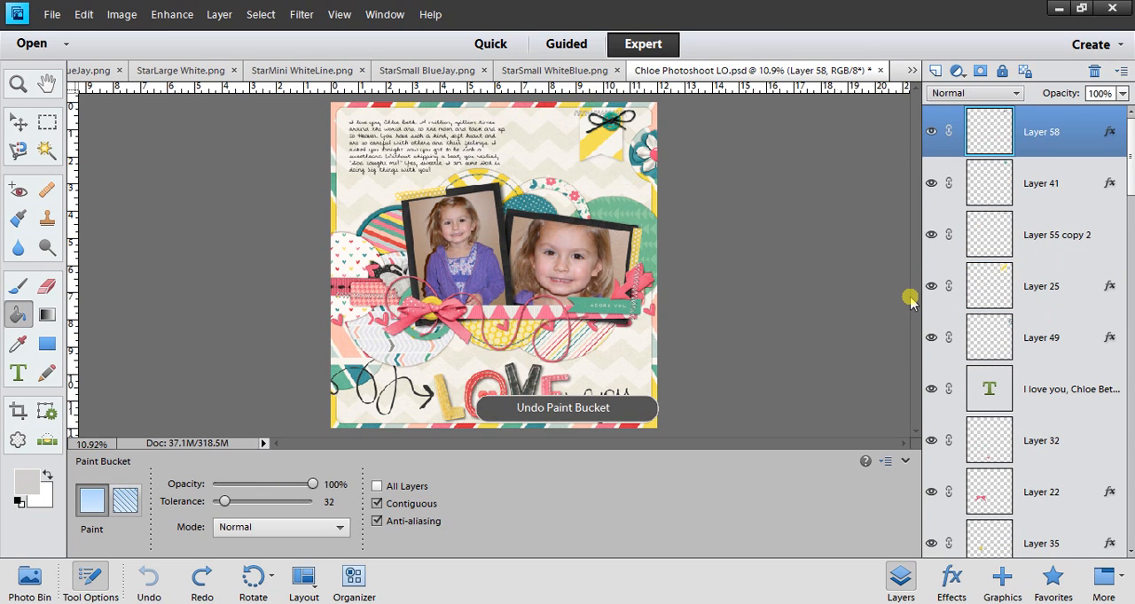
Turn the standing girl's photo on Layer 24 into a light gray placeholder by clipping and merging a gray-filled new layer onto it.
click(18, 123)
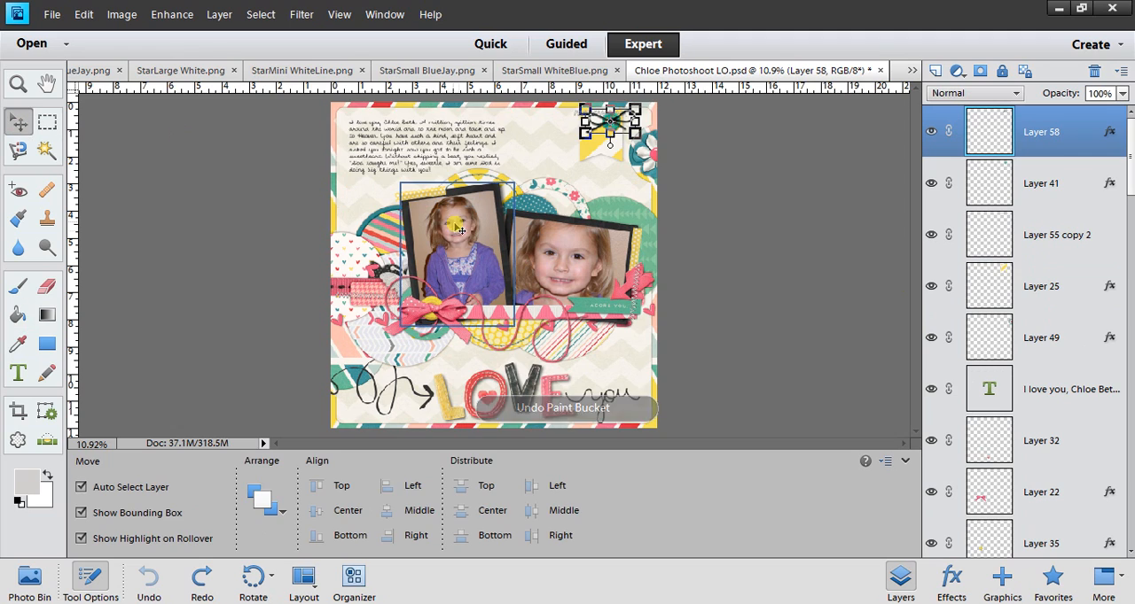
click(456, 238)
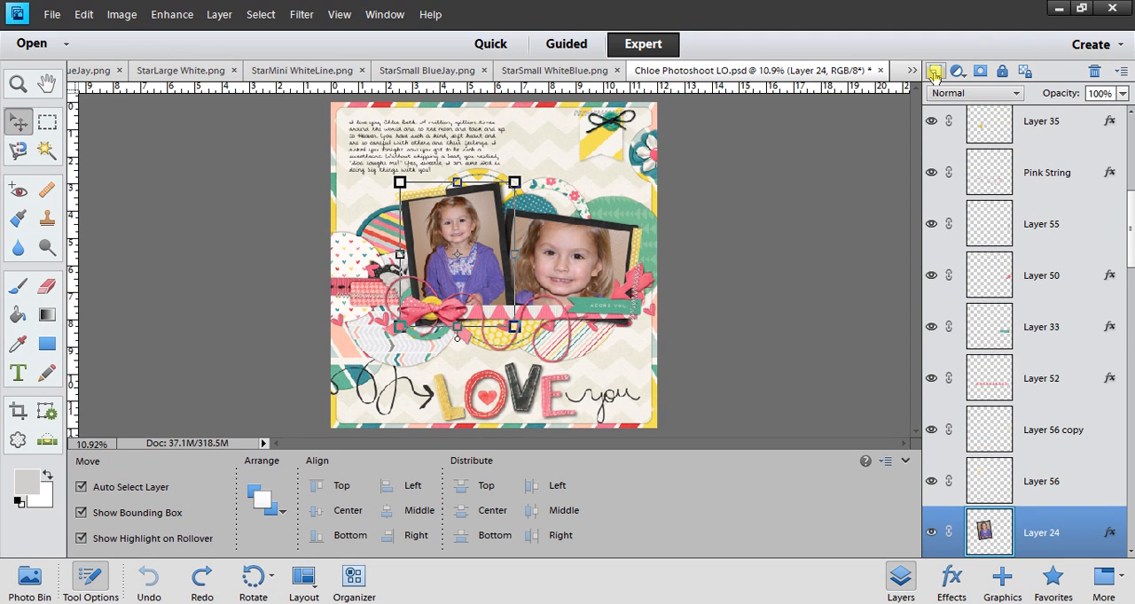
click(934, 72)
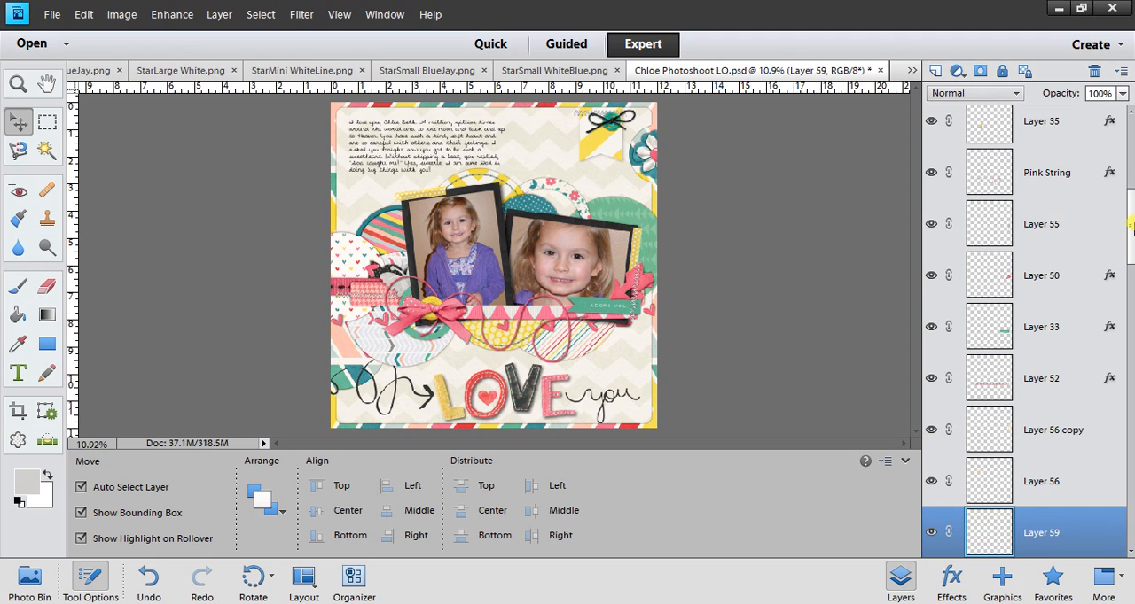
drag(1131, 228, 1131, 263)
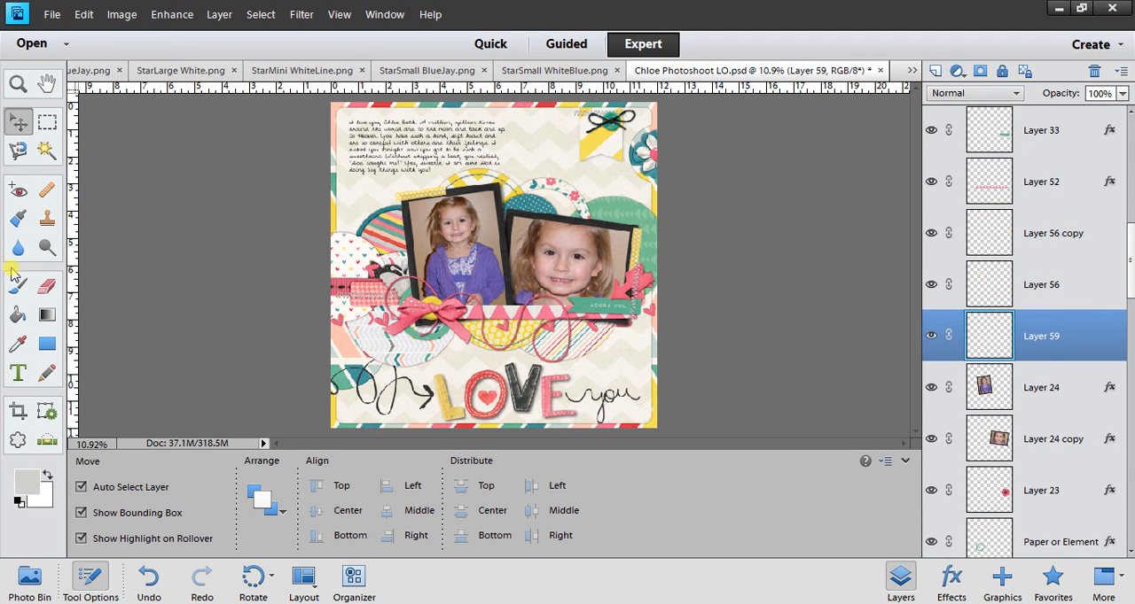
click(17, 316)
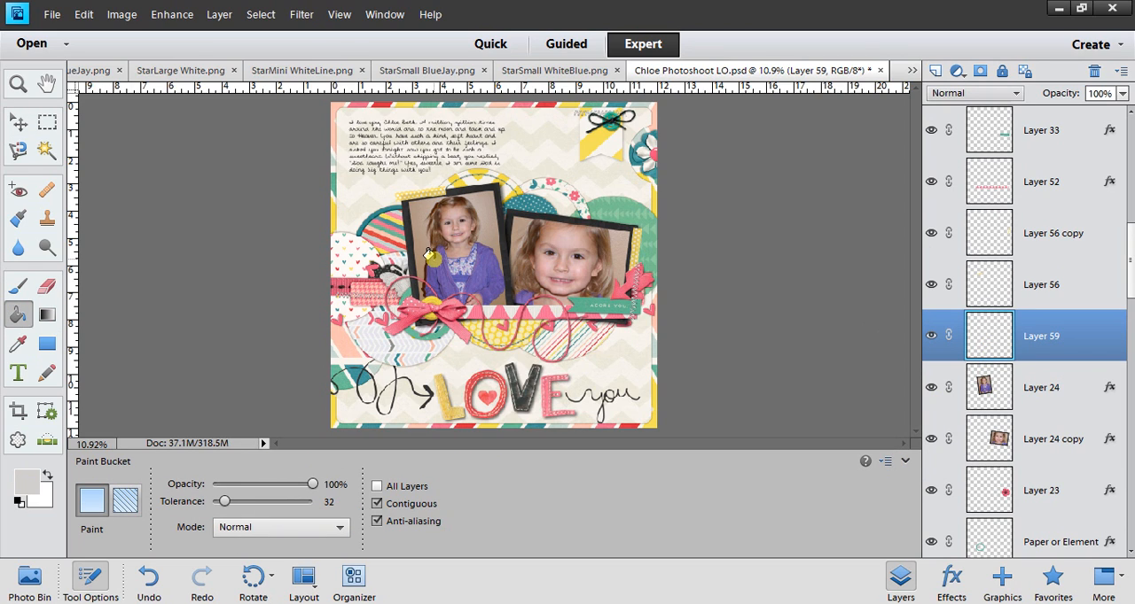
click(434, 265)
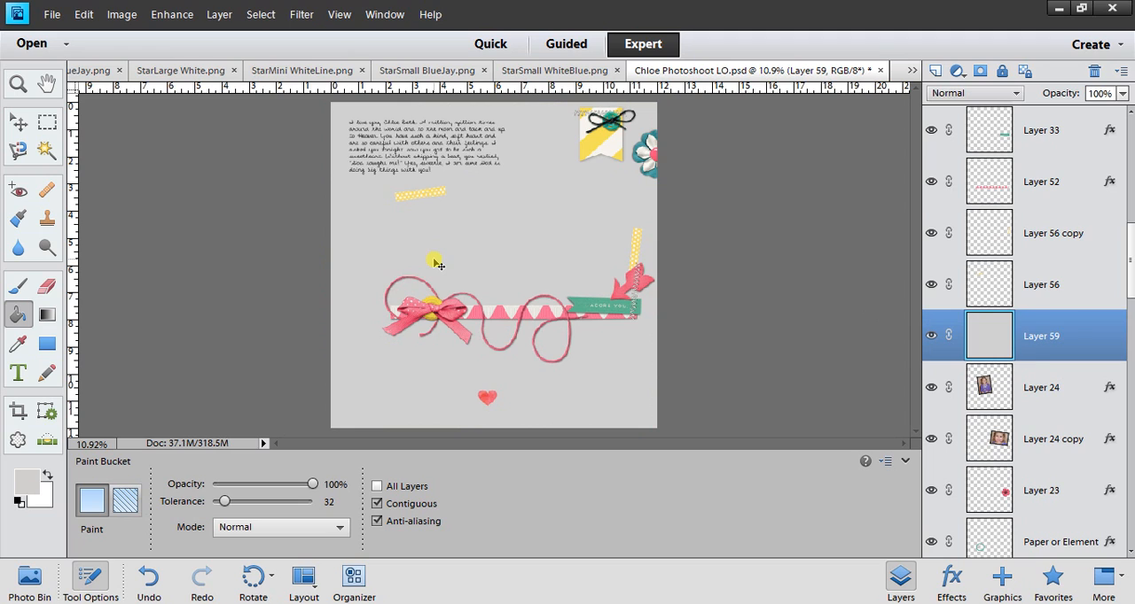
key(ctrl+g)
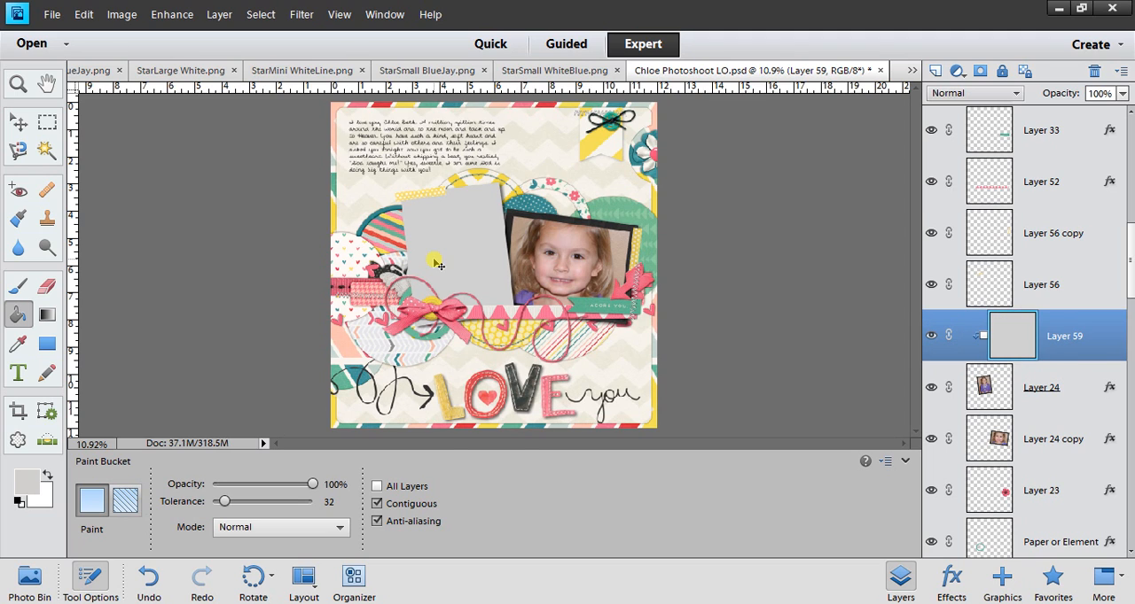
key(ctrl+e)
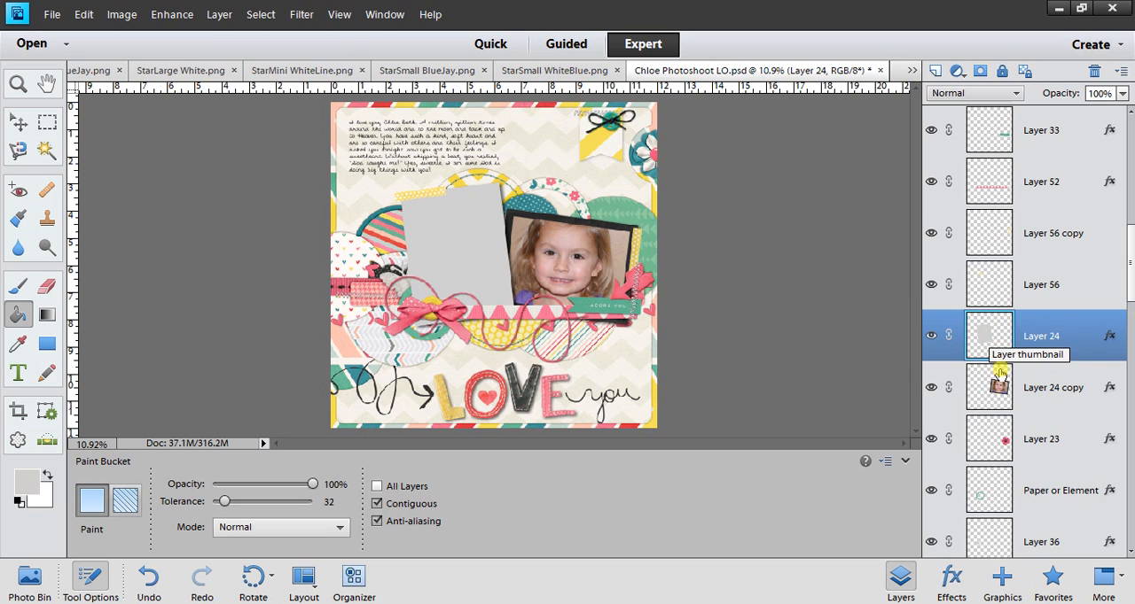
Make the close-up photo on Layer 24 copy a light gray placeholder with a gray-filled new layer clipped and merged onto it.
click(991, 392)
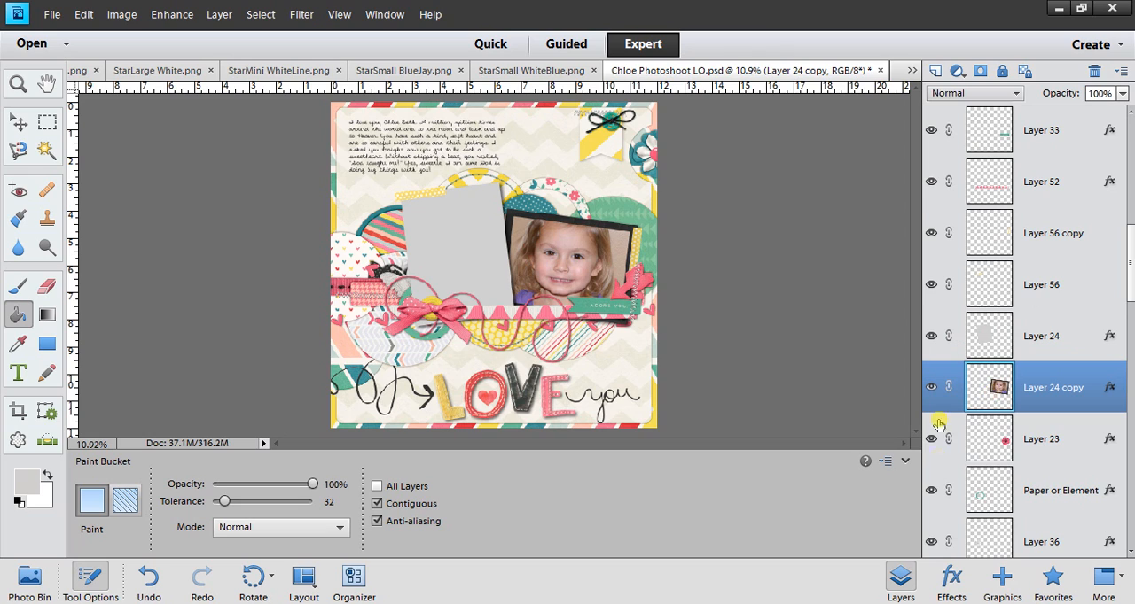
click(934, 71)
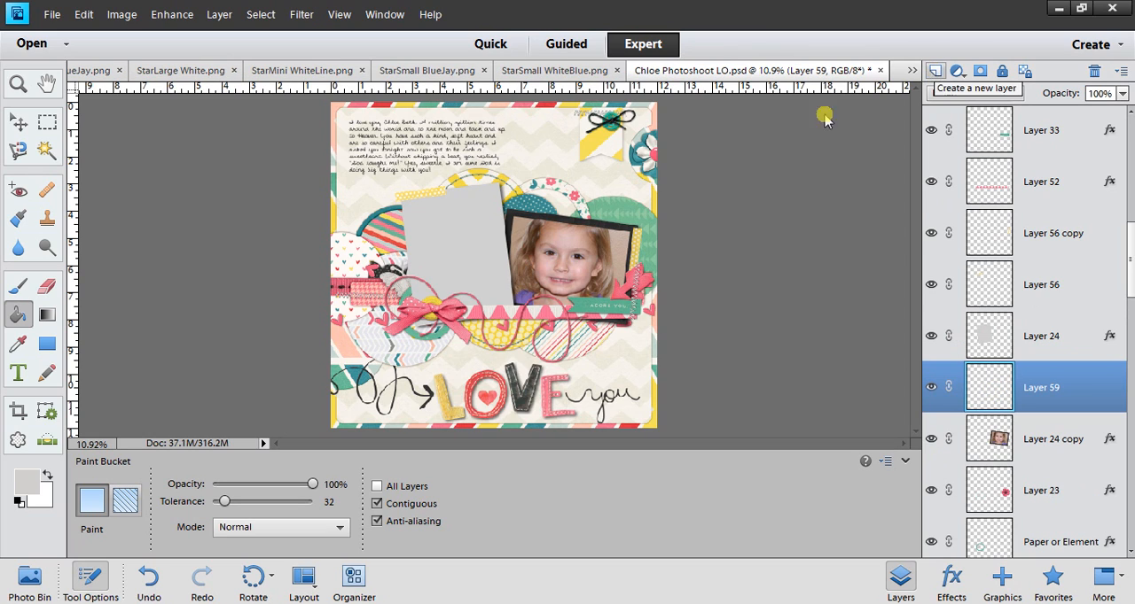
click(534, 269)
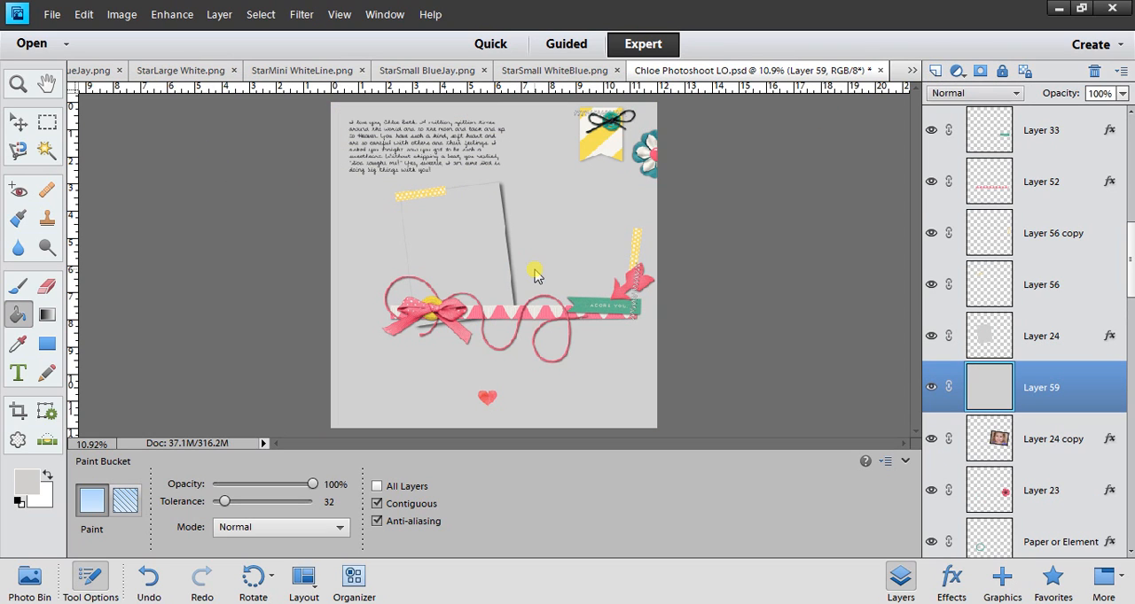
key(ctrl+g)
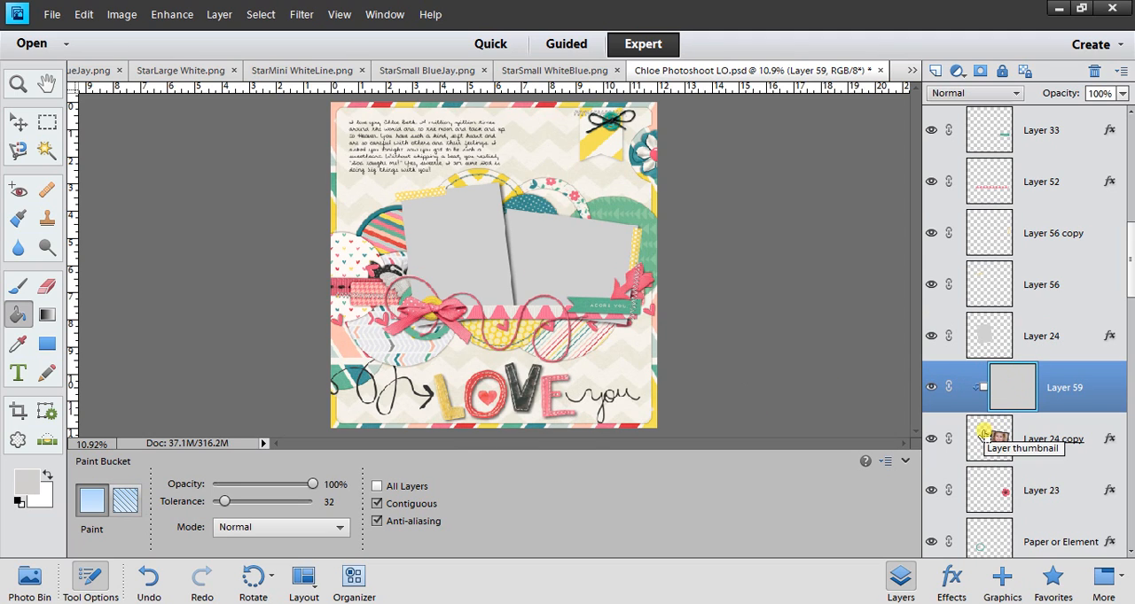
key(ctrl+e)
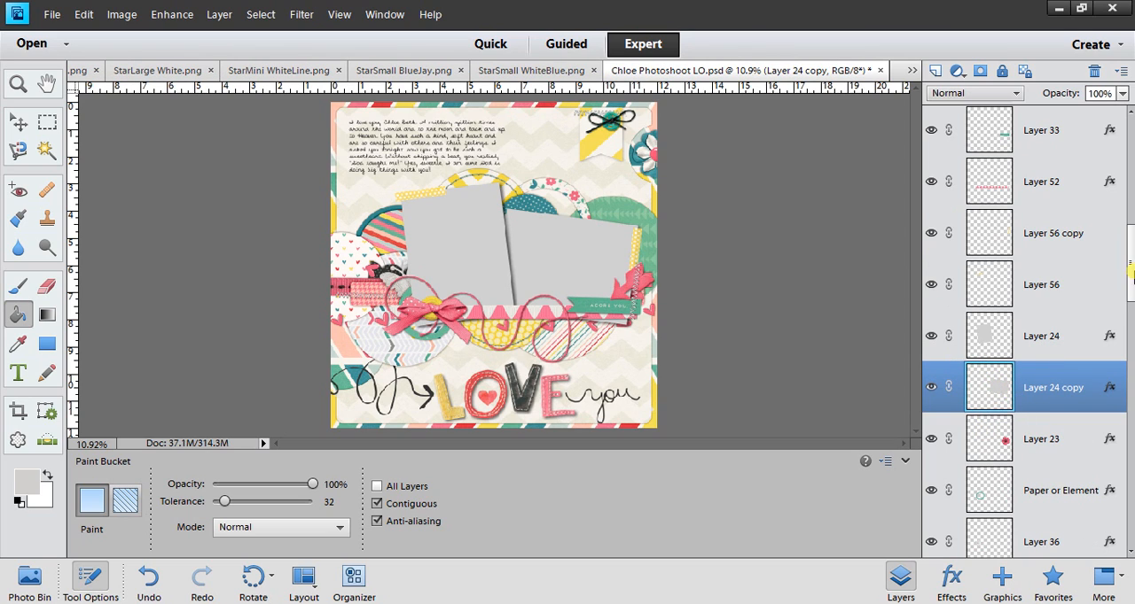
Delete Layer 54 with the stitched ring on the yellow chevron circle above the first photo placeholder.
drag(1130, 295, 1122, 144)
click(18, 121)
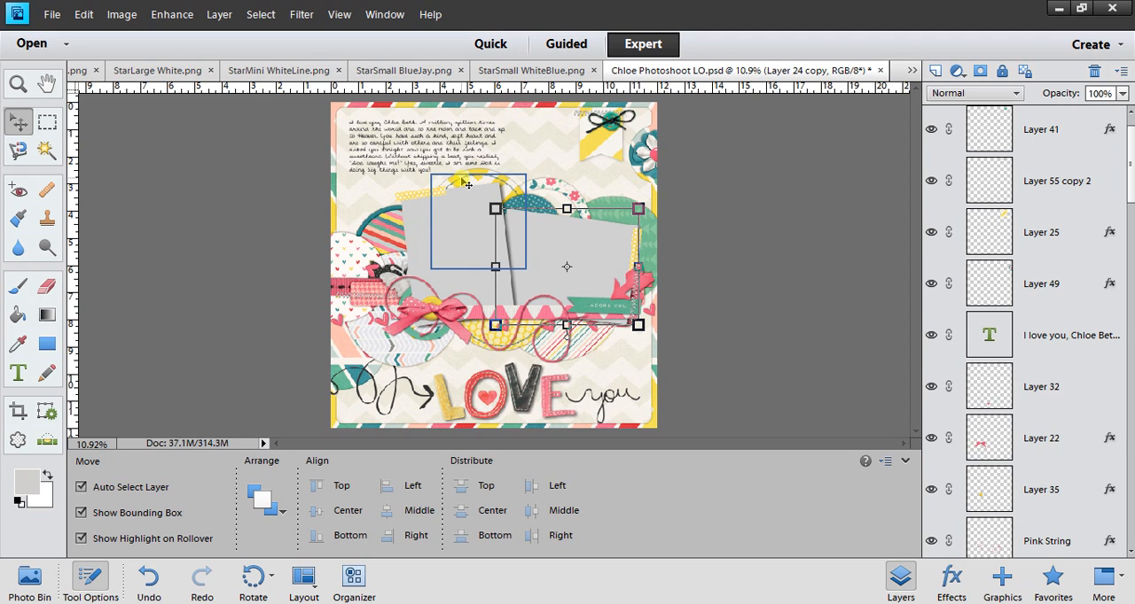
click(467, 186)
key(Delete)
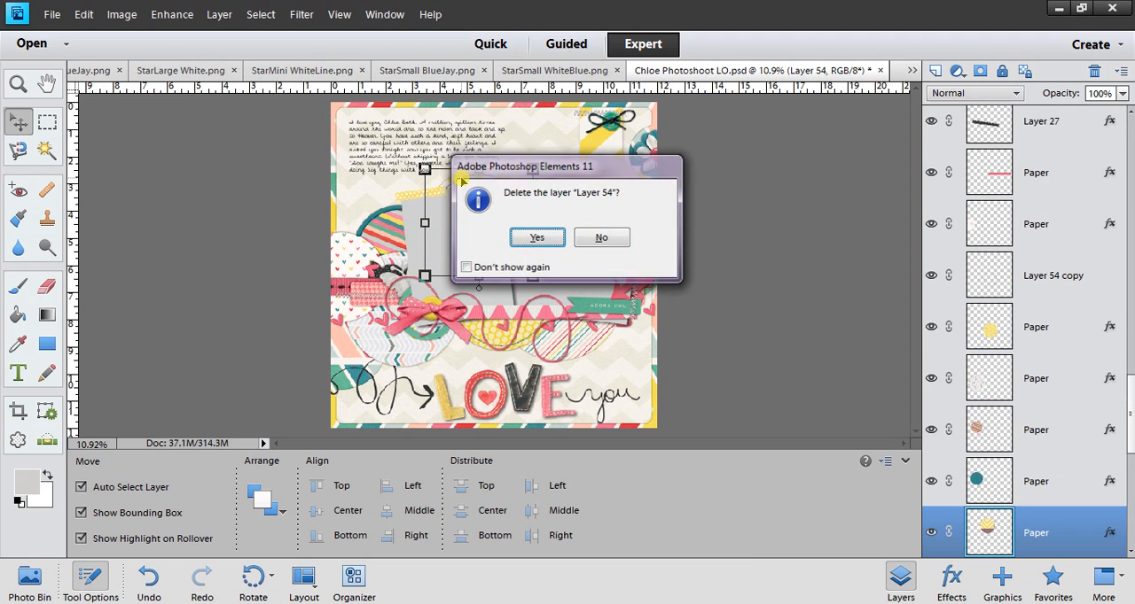
key(Return)
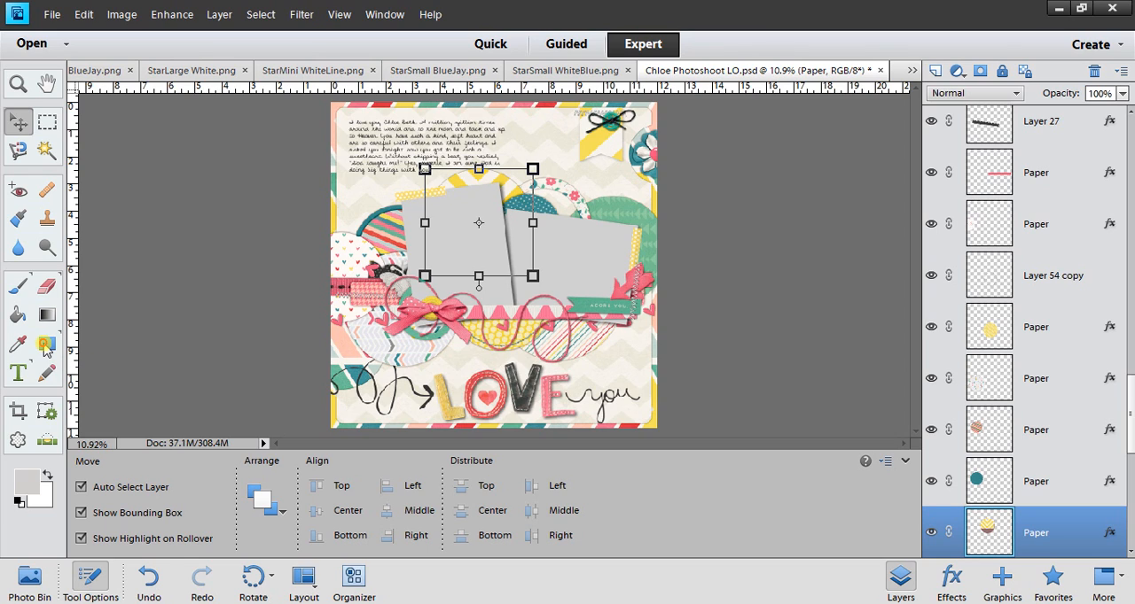
Draw a Flower 17 custom shape from the Flowers set over the teal flower at the page's upper right edge.
click(47, 348)
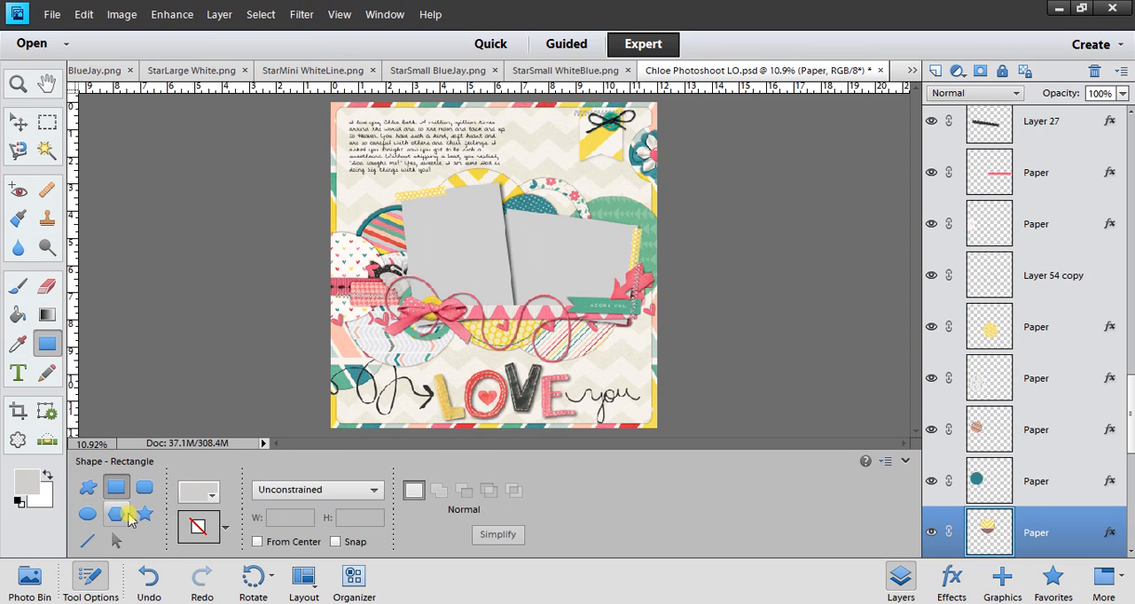
click(146, 519)
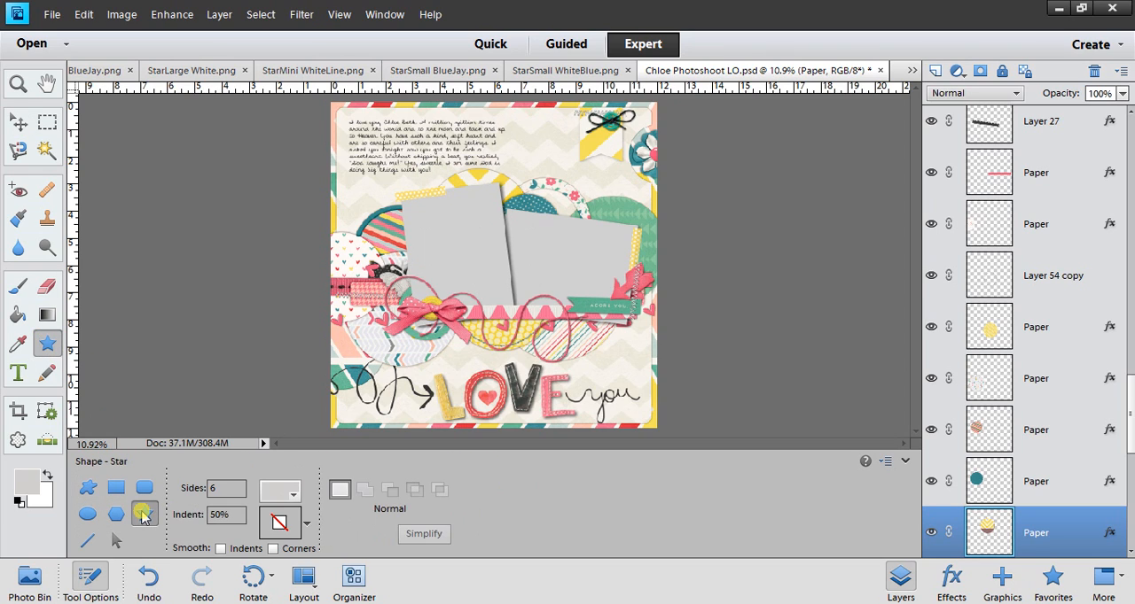
click(90, 490)
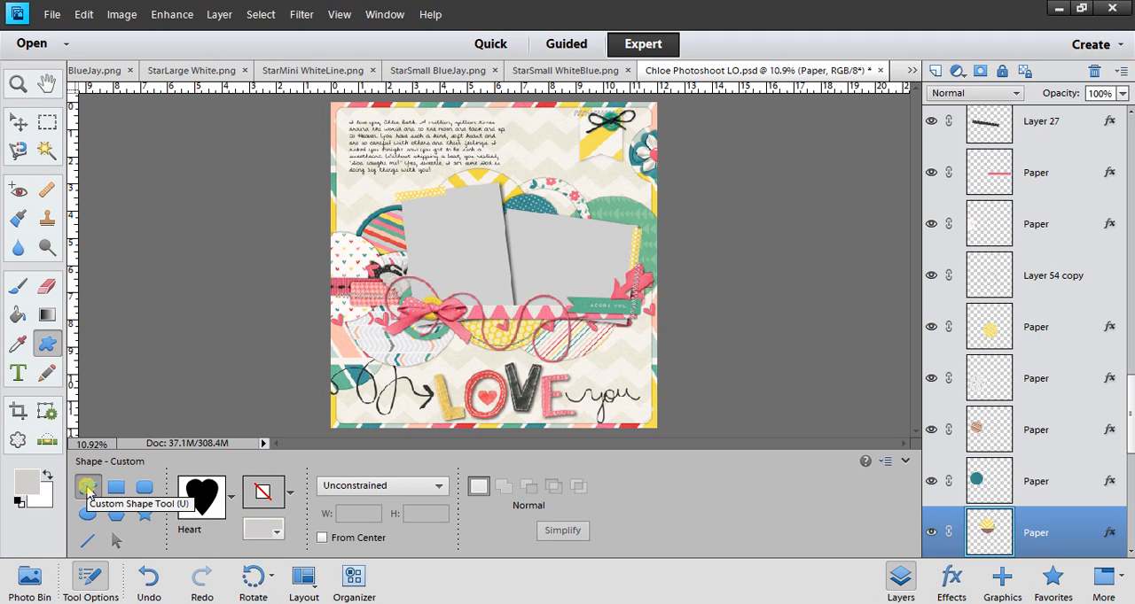
click(231, 499)
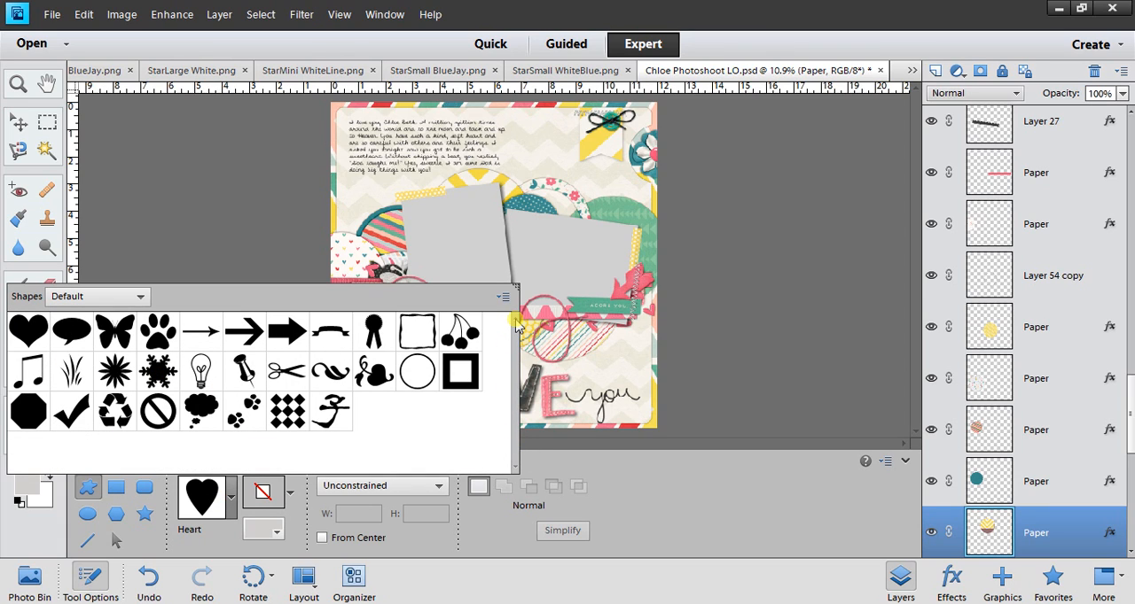
click(81, 296)
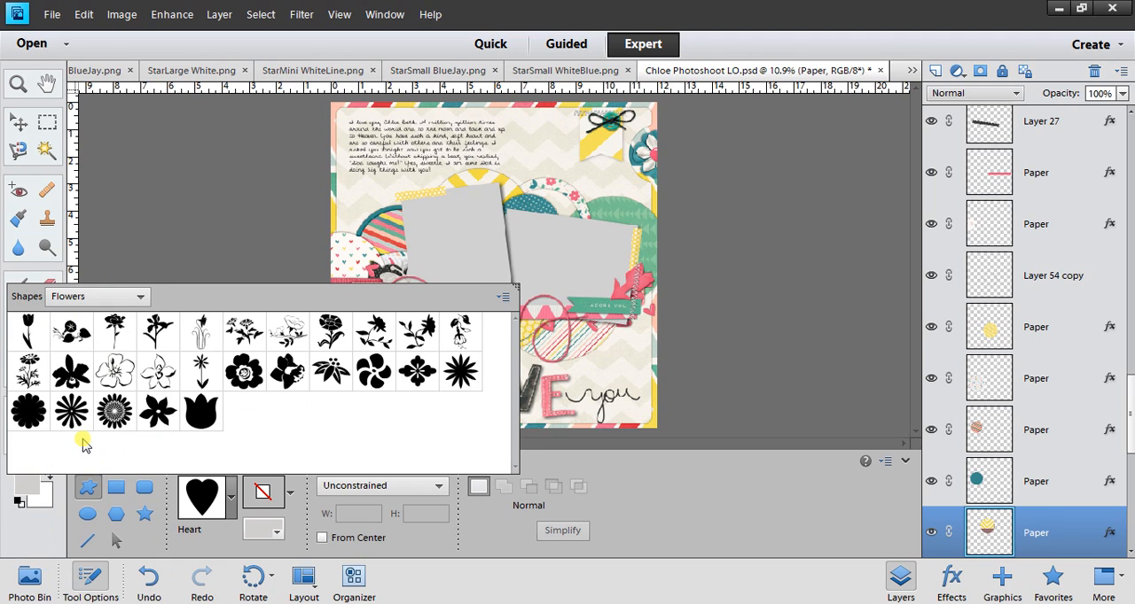
click(82, 435)
double_click(244, 374)
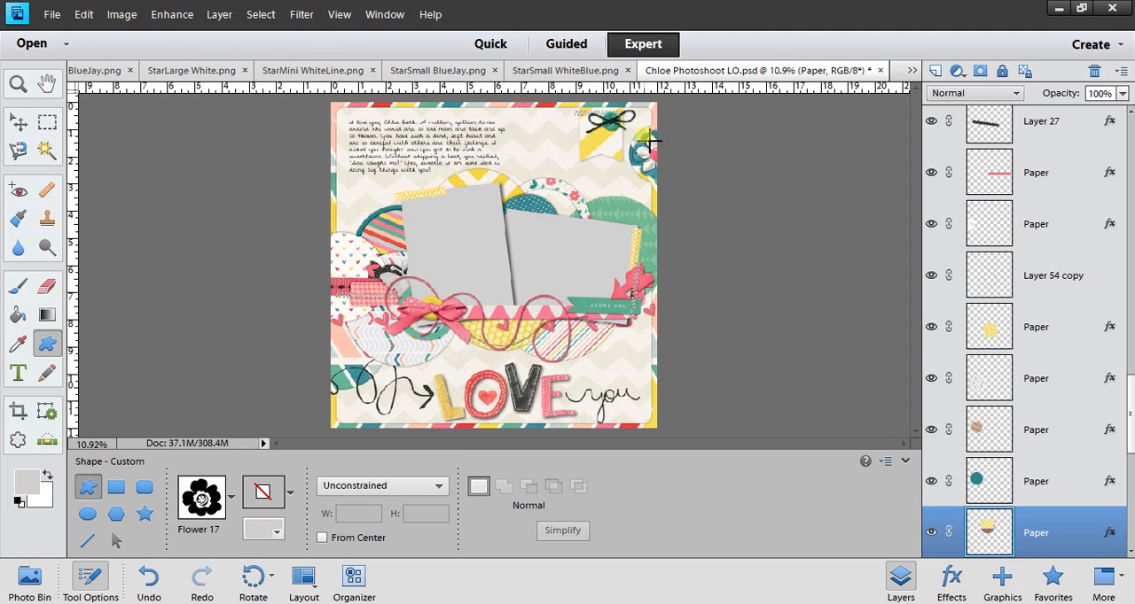
drag(635, 133, 693, 186)
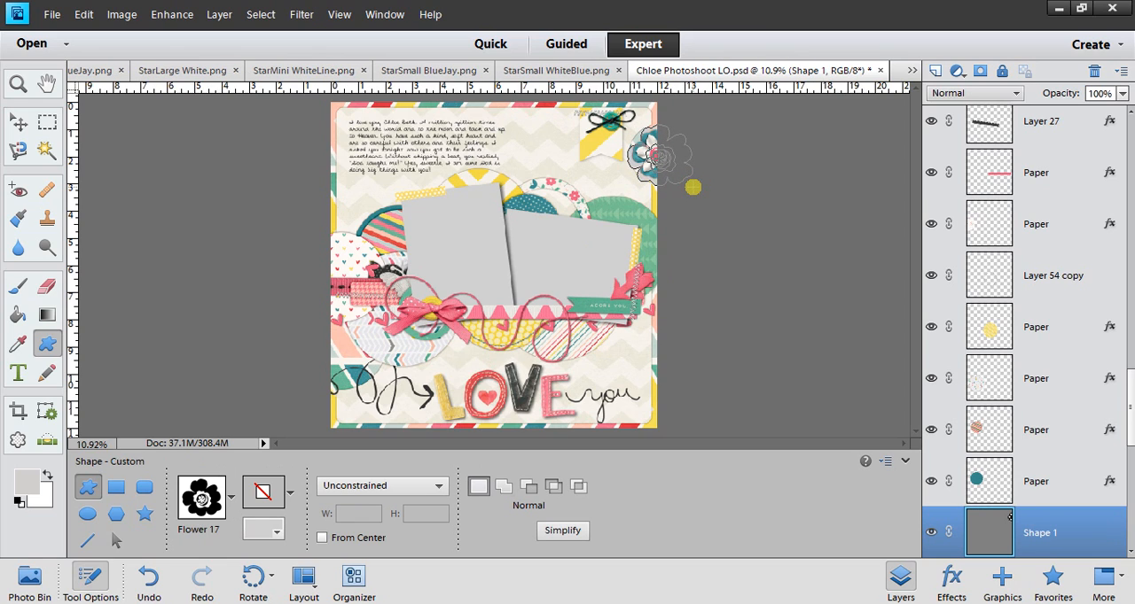
Simplify the new flower shape's layer, Shape 1, so that the Paint Bucket can be used on it.
scroll(1131, 388, down, 2)
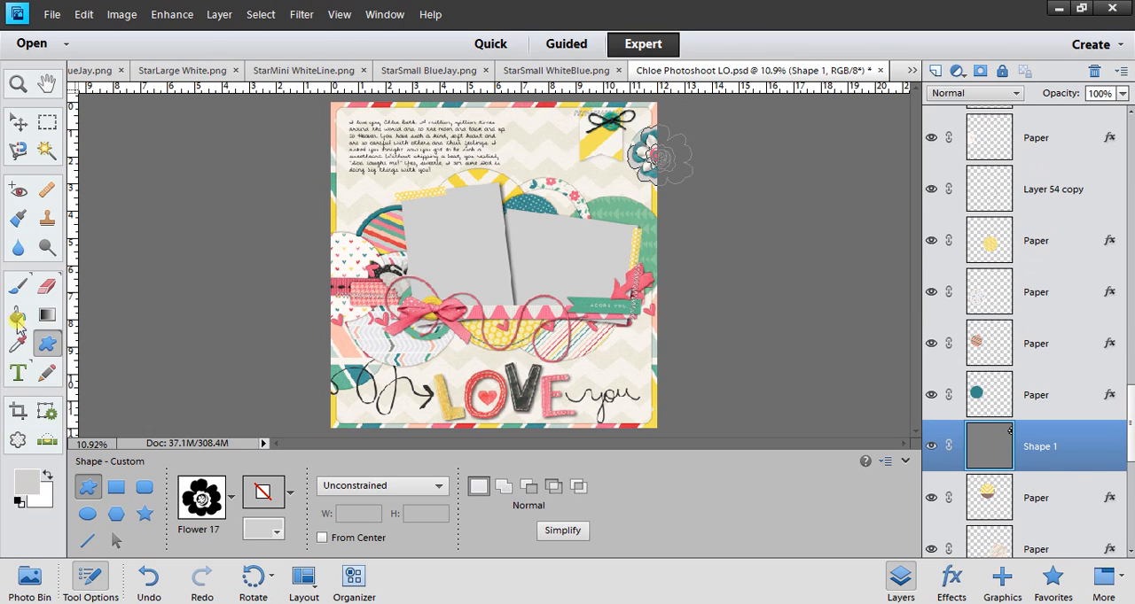
click(18, 318)
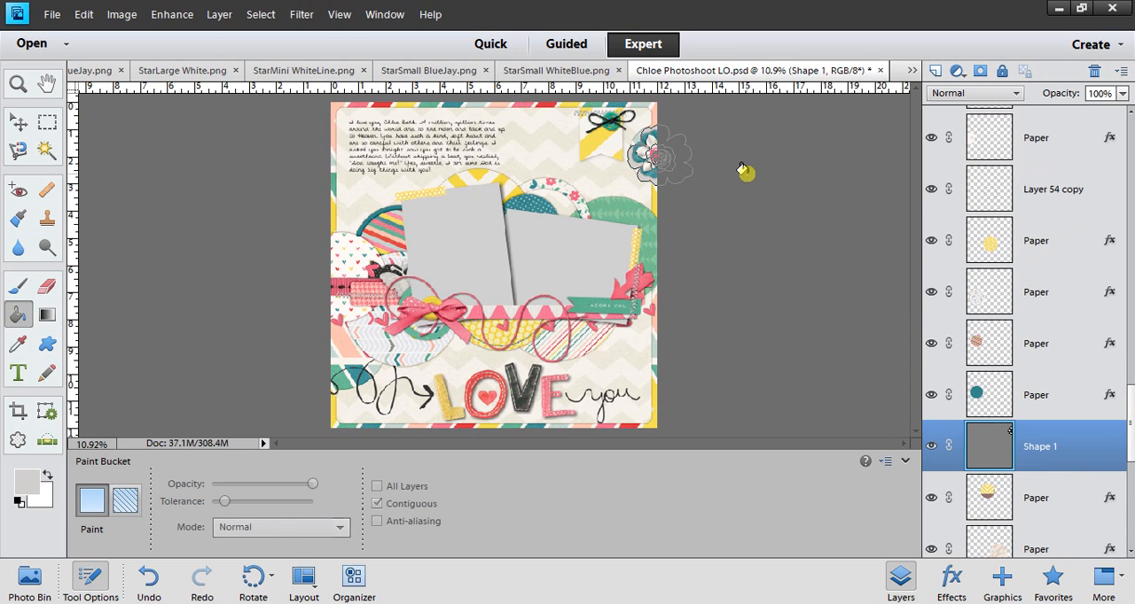
right_click(1003, 448)
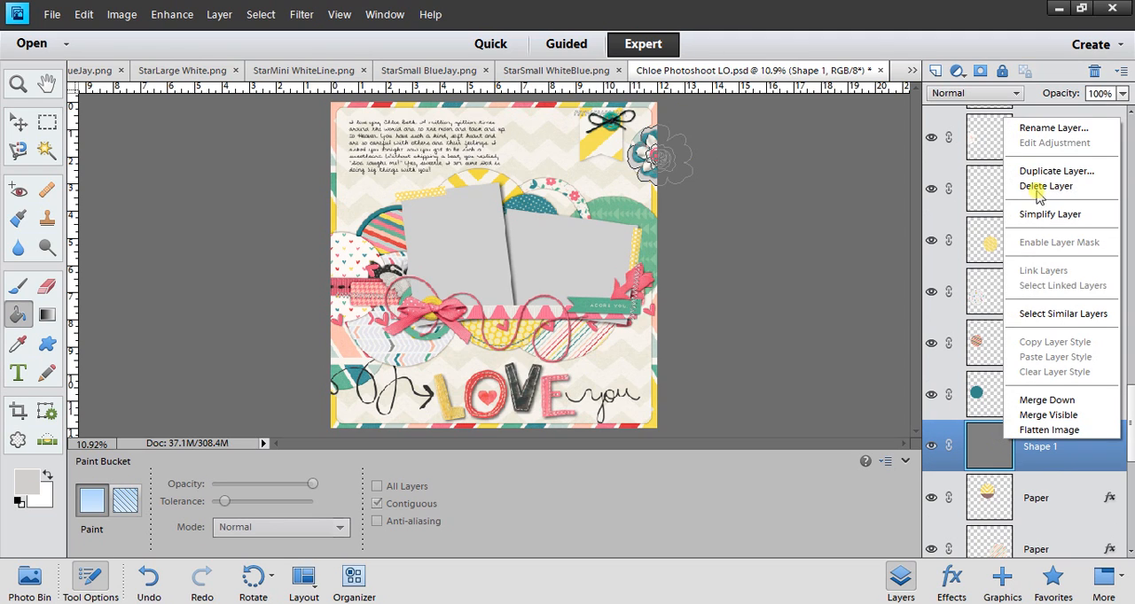
click(1032, 216)
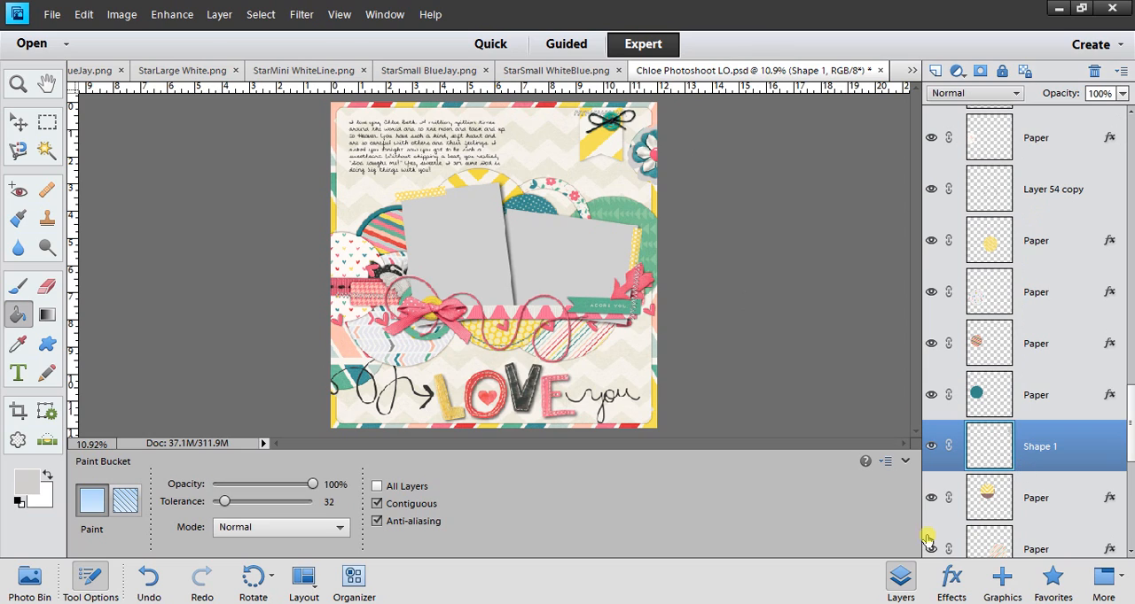
Add a new layer above Shape 1, fill it with light gray and clip it to the flower shape.
click(934, 72)
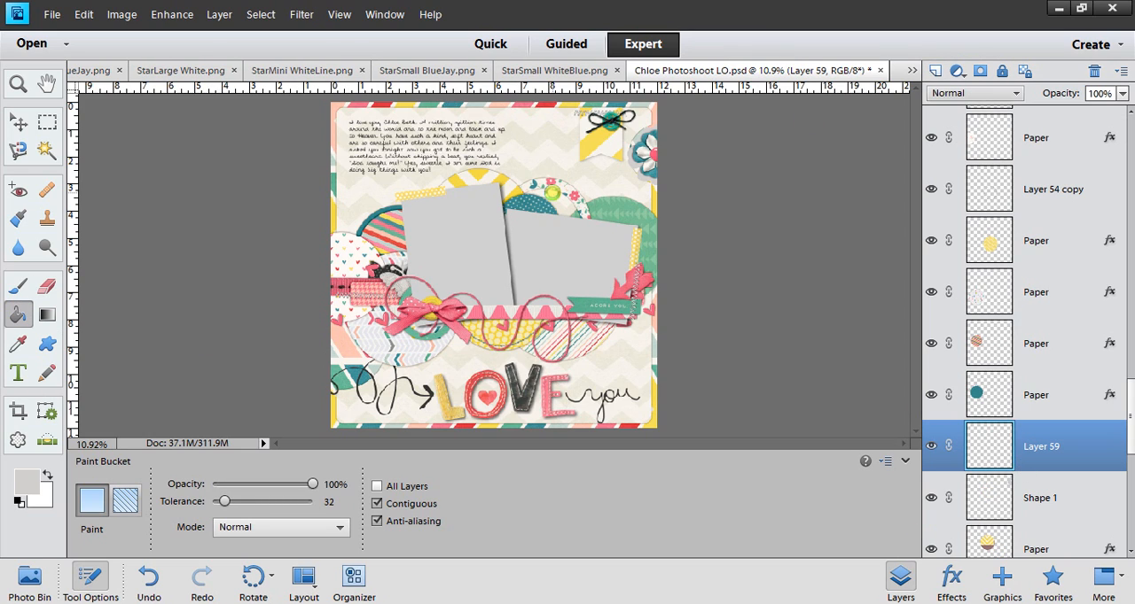
click(553, 200)
key(ctrl+g)
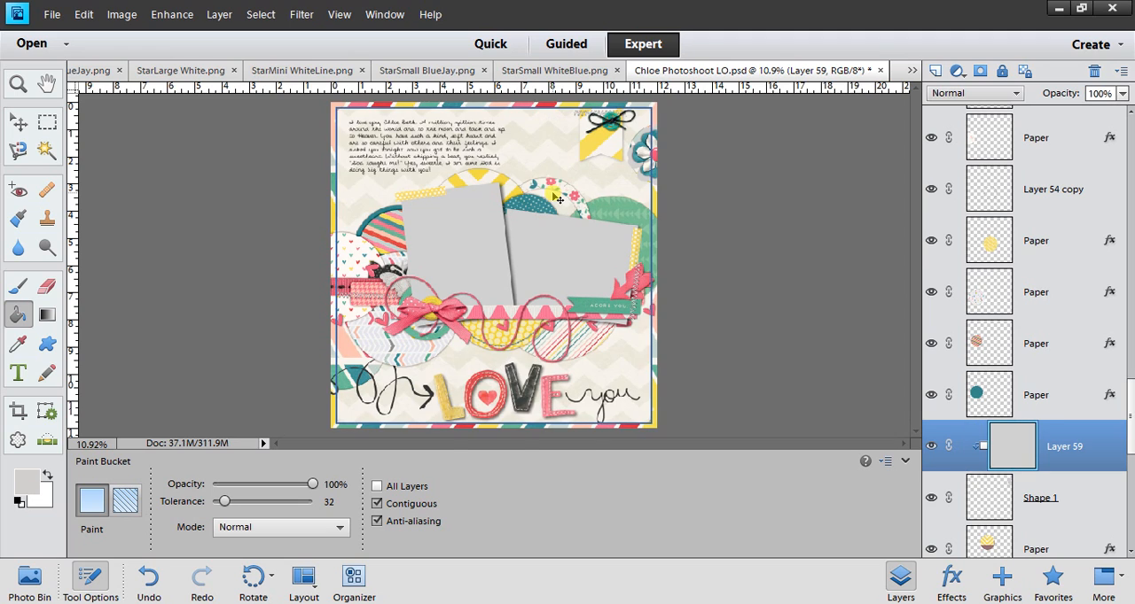
Merge the clipped gray fill into Shape 1 and delete the original teal flower, Layer 49.
key(ctrl+e)
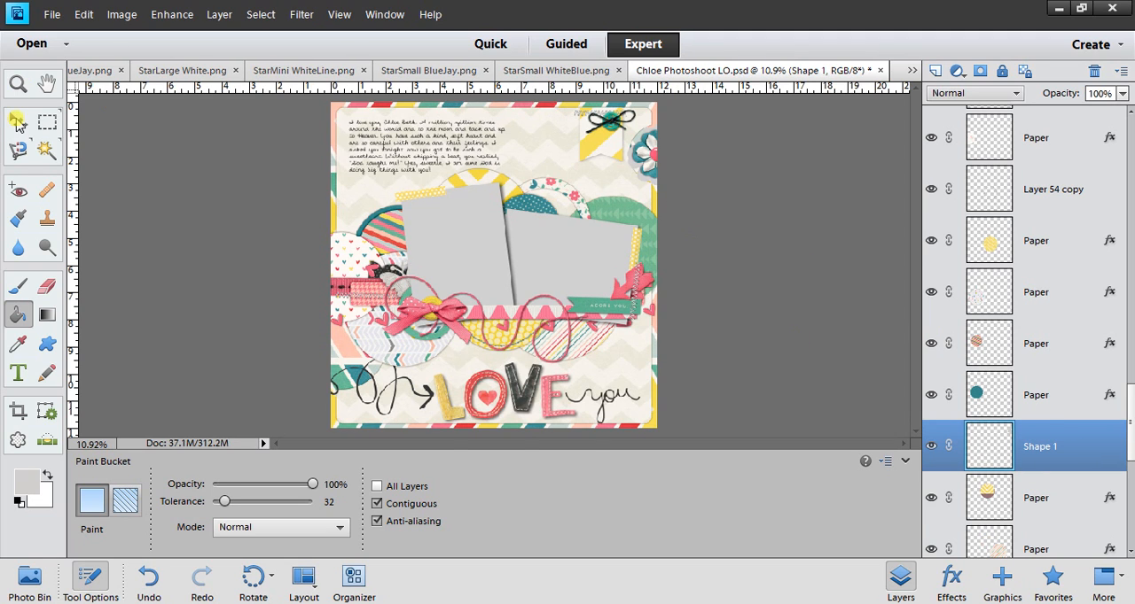
click(18, 121)
click(653, 152)
key(Delete)
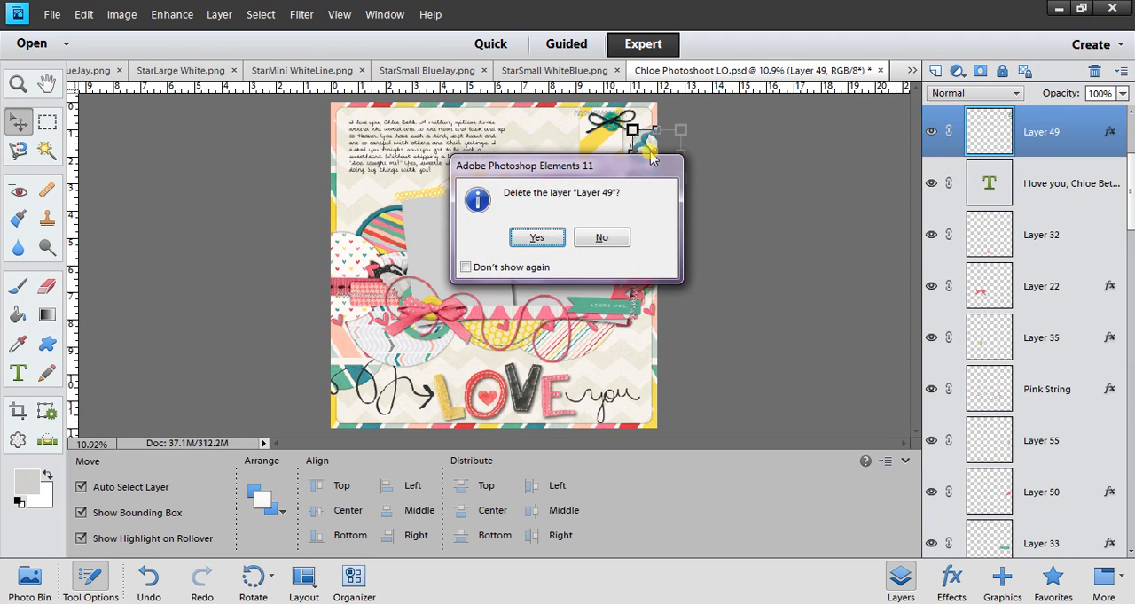
key(Return)
Move the gray flower shape outward so it overhangs the page's upper right edge.
click(620, 157)
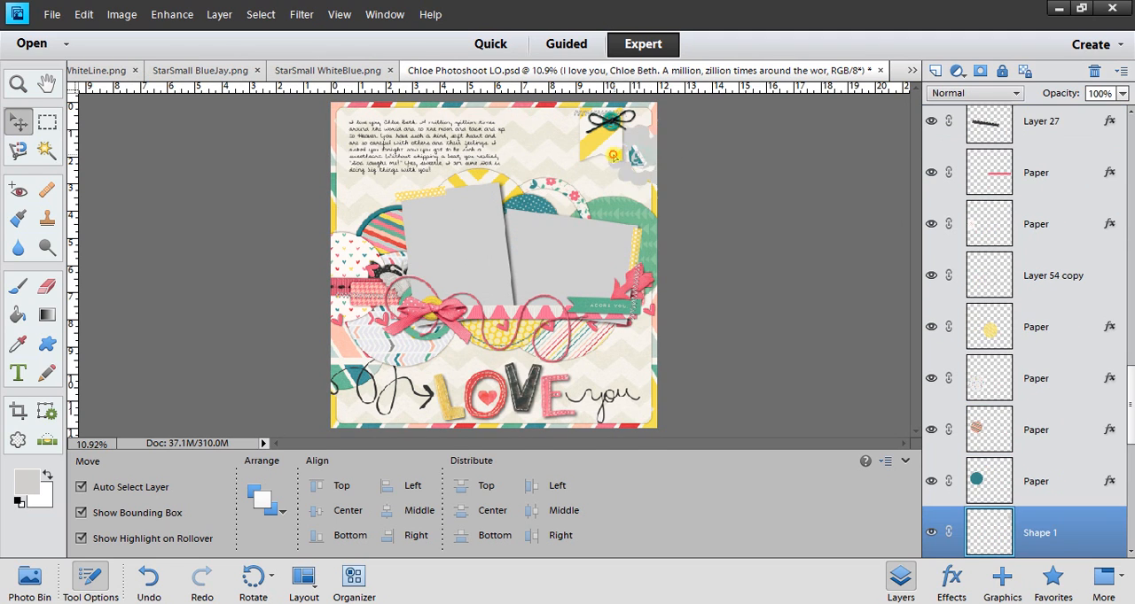
mouse_move(621, 157)
mouse_down()
mouse_move(611, 149)
mouse_move(643, 152)
mouse_up()
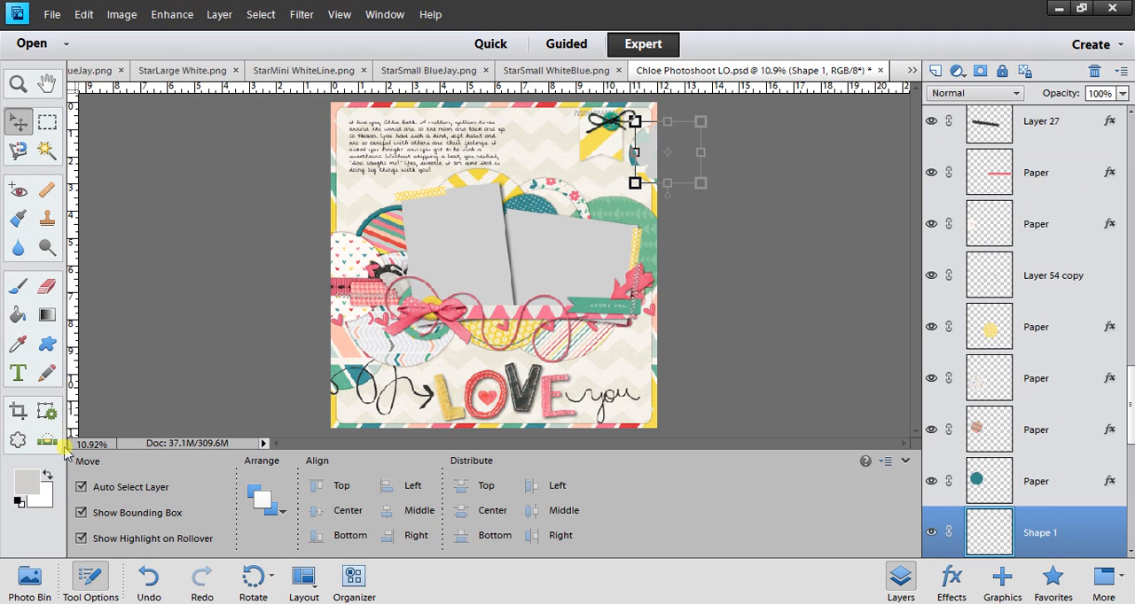
Set the foreground color to dark gray (RGB 61, 60, 59) and fill the flower in Shape 1 with it.
click(27, 483)
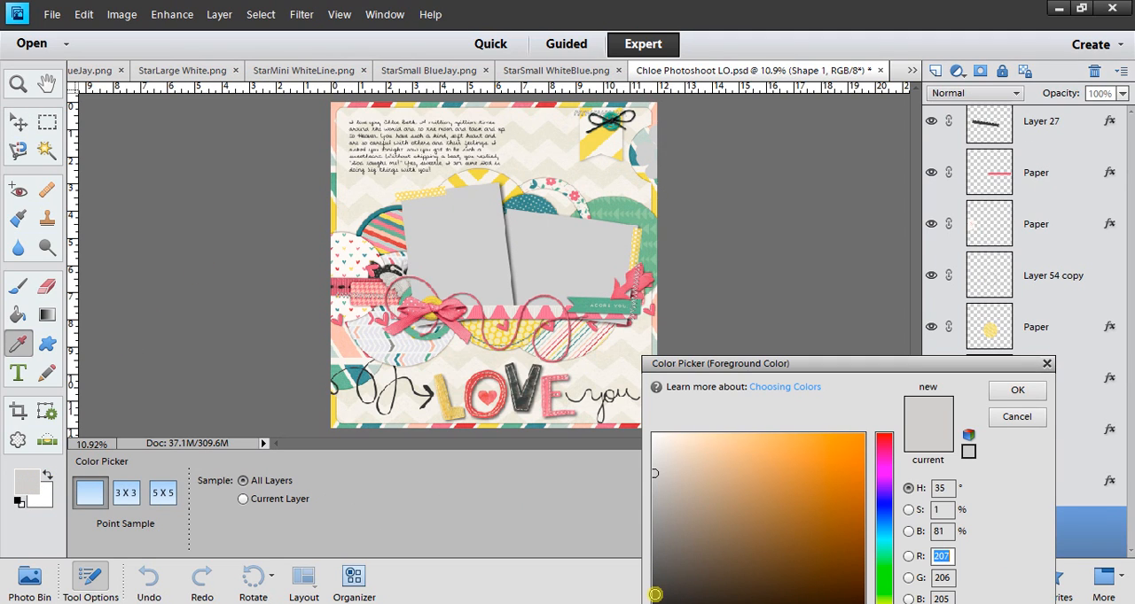
click(1016, 390)
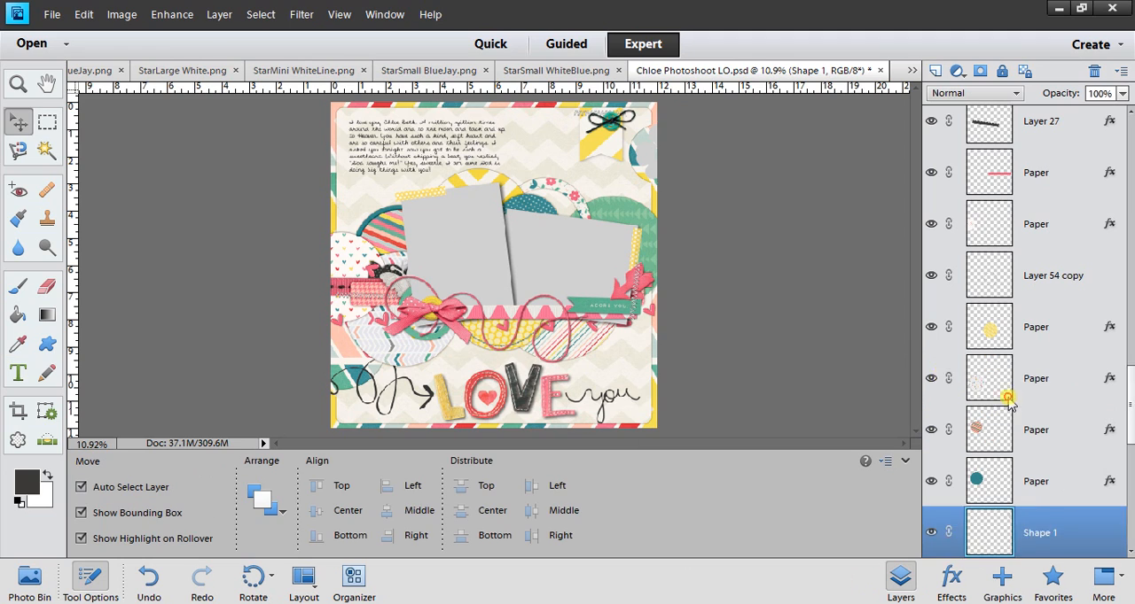
click(16, 316)
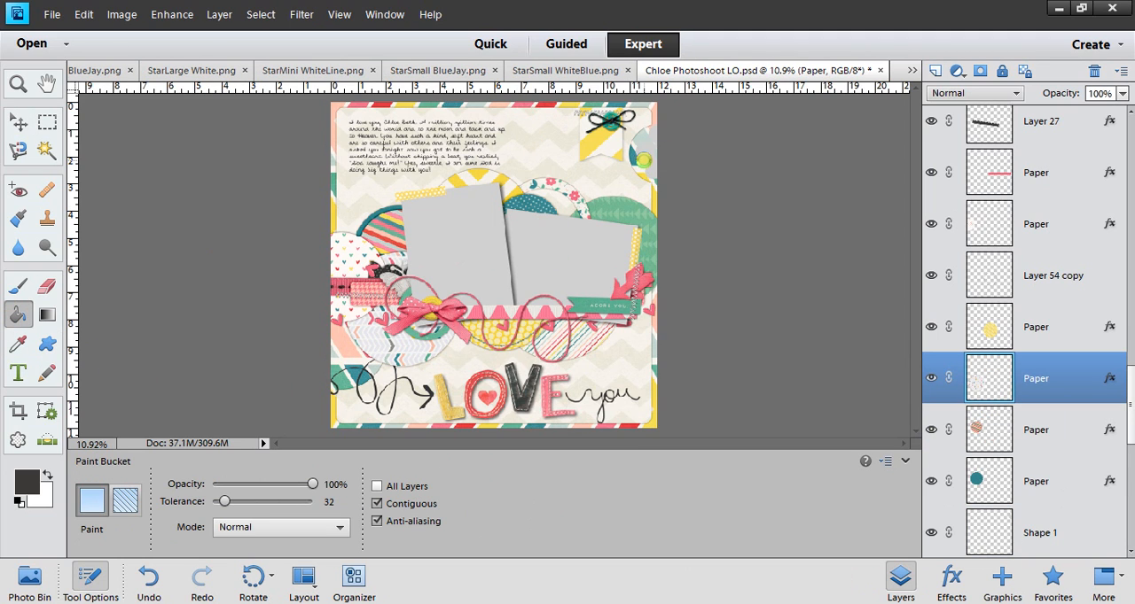
click(642, 160)
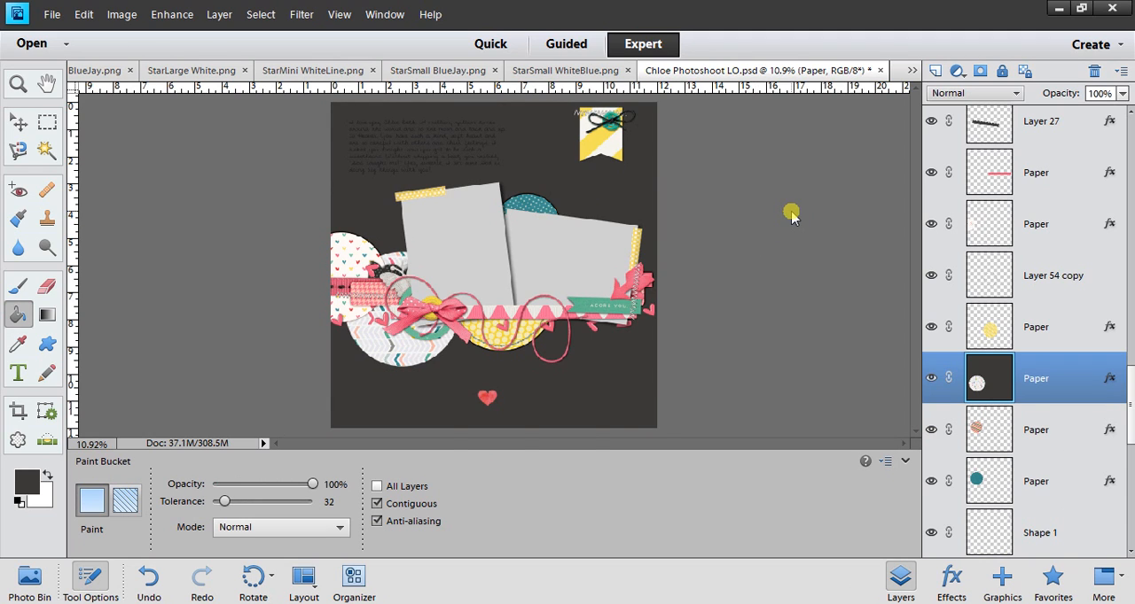
key(ctrl+z)
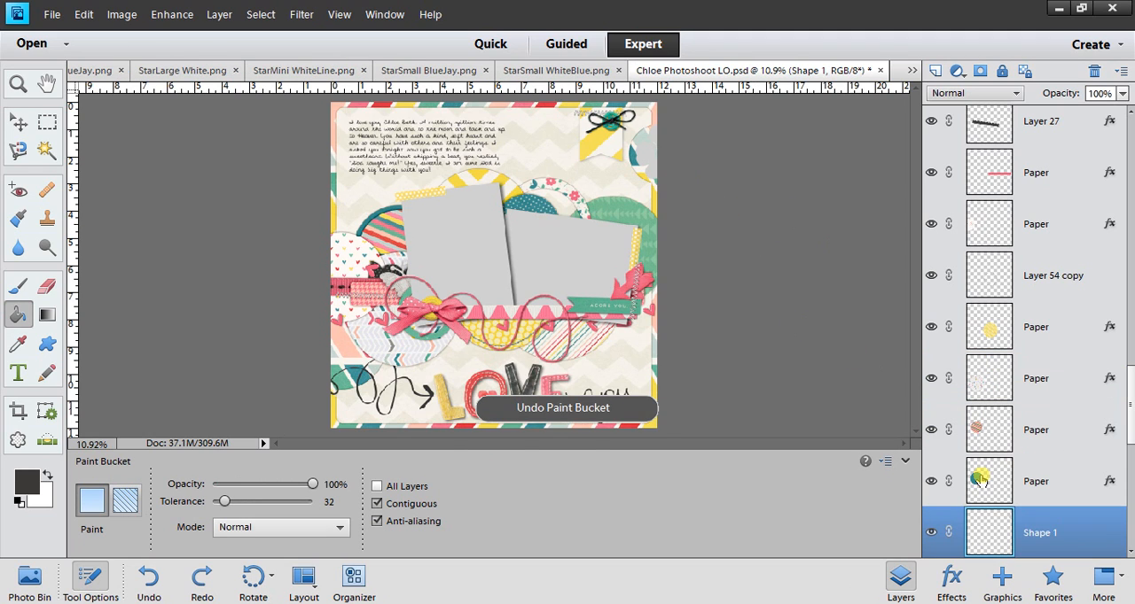
click(642, 154)
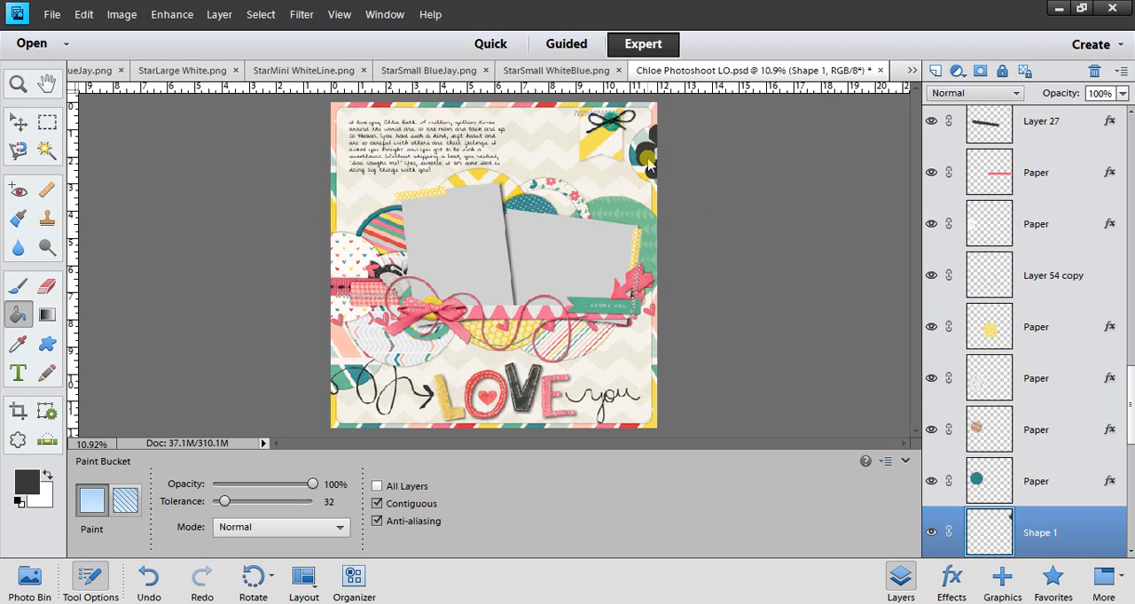
Delete Layer 12, the multicolored patterned paper that borders the page.
click(16, 125)
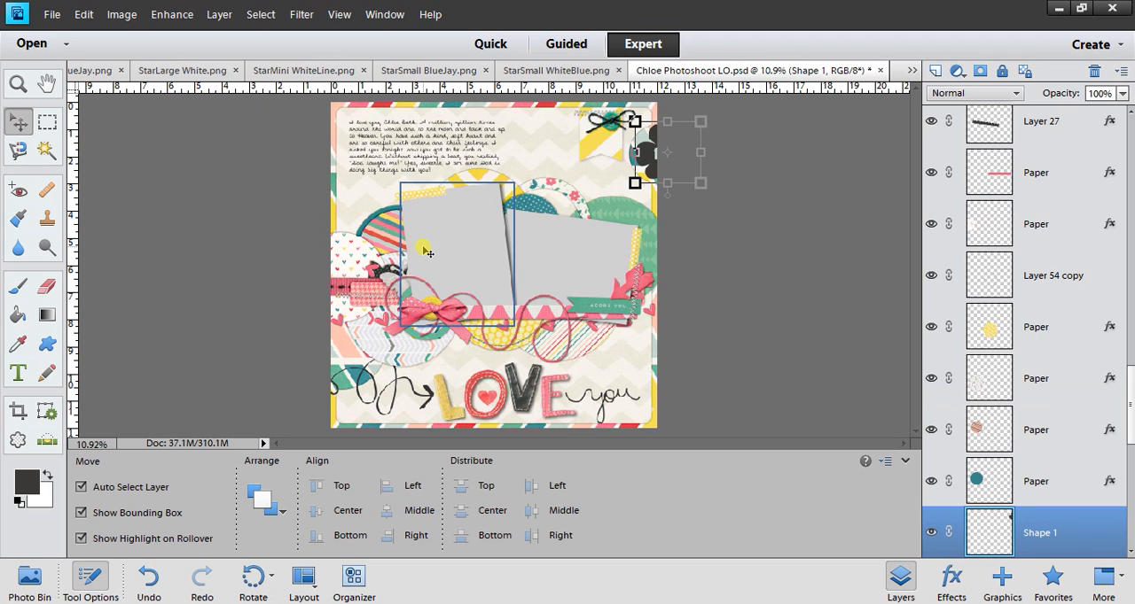
click(755, 233)
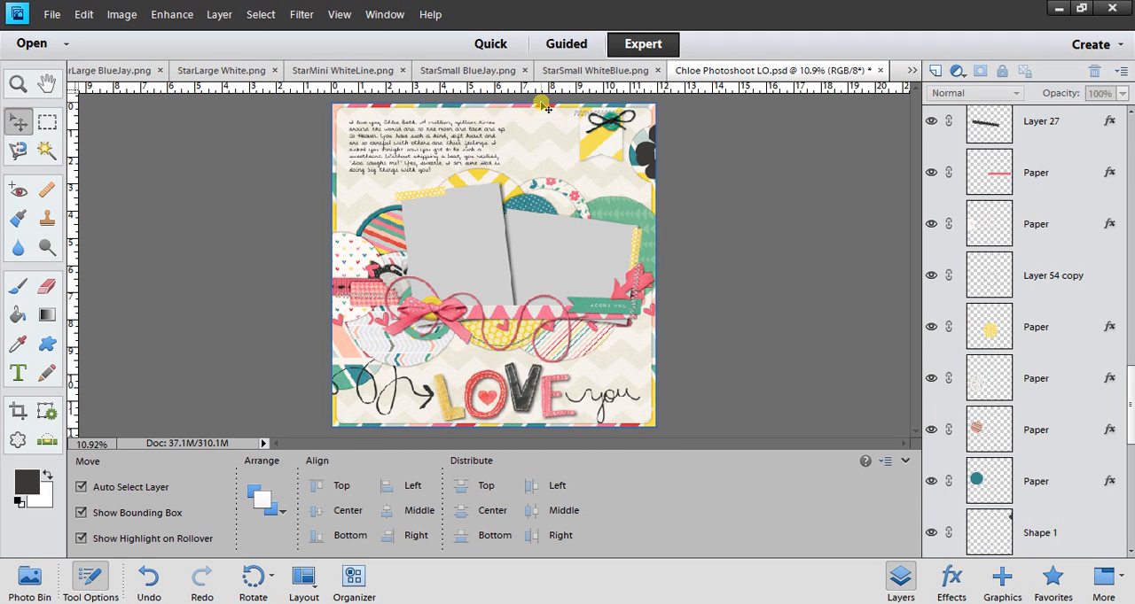
click(543, 106)
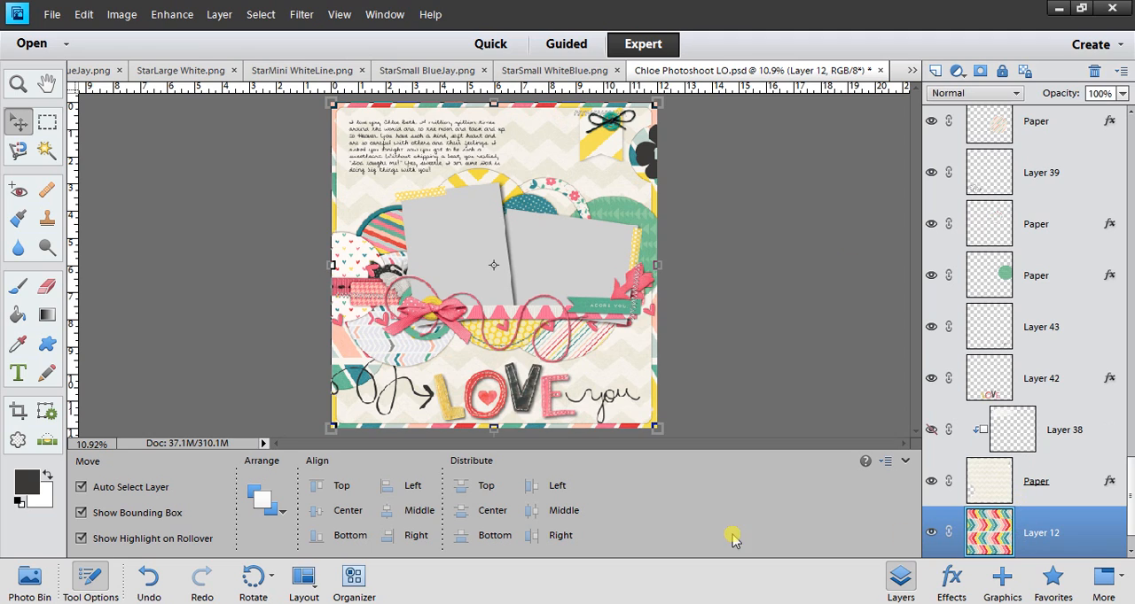
key(Delete)
key(Return)
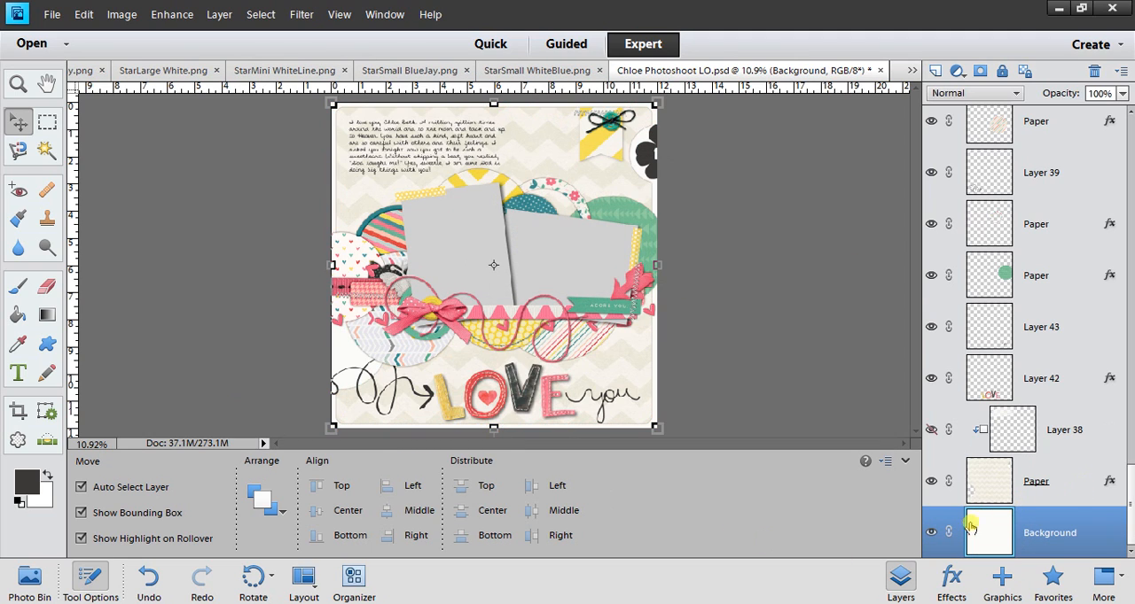
Add a new layer clipped to the cream chevron background paper and fill it with light orange.
click(993, 486)
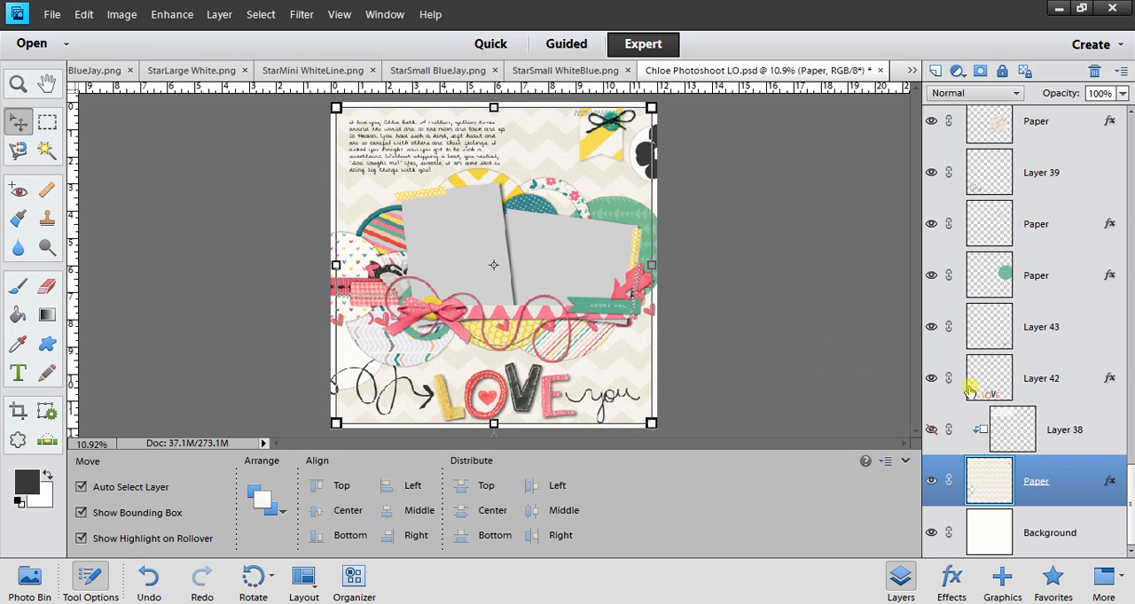
click(933, 71)
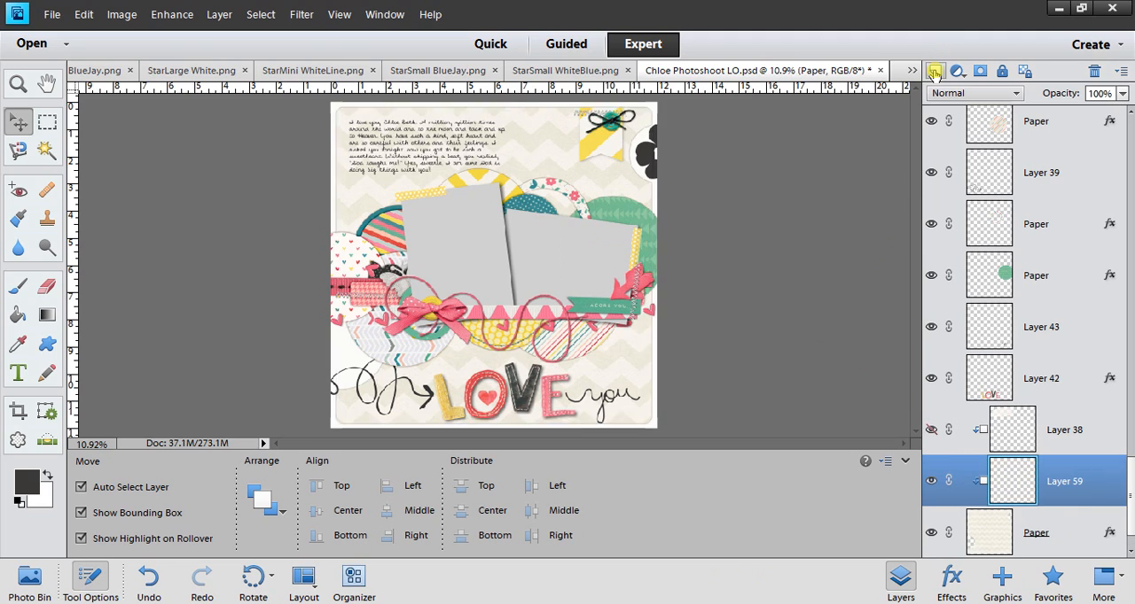
click(24, 480)
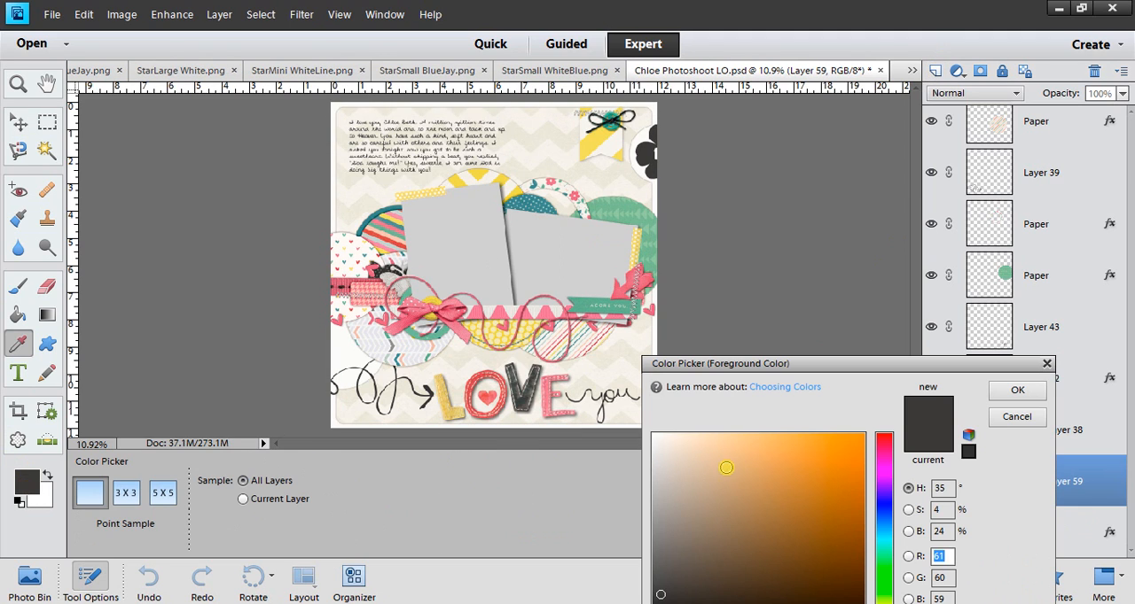
click(763, 453)
click(1002, 395)
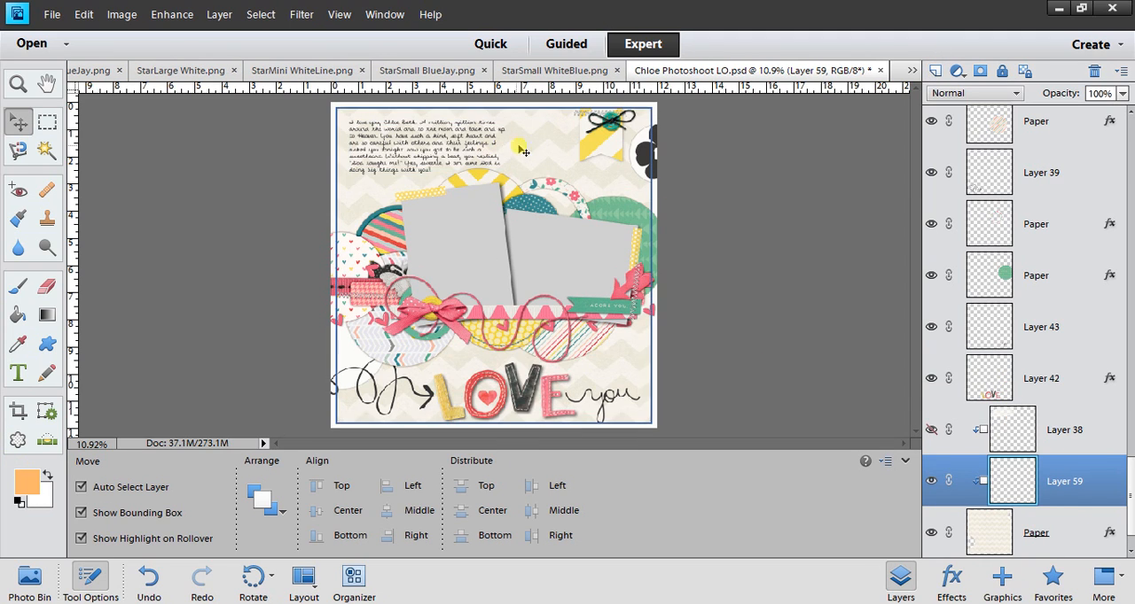
click(17, 318)
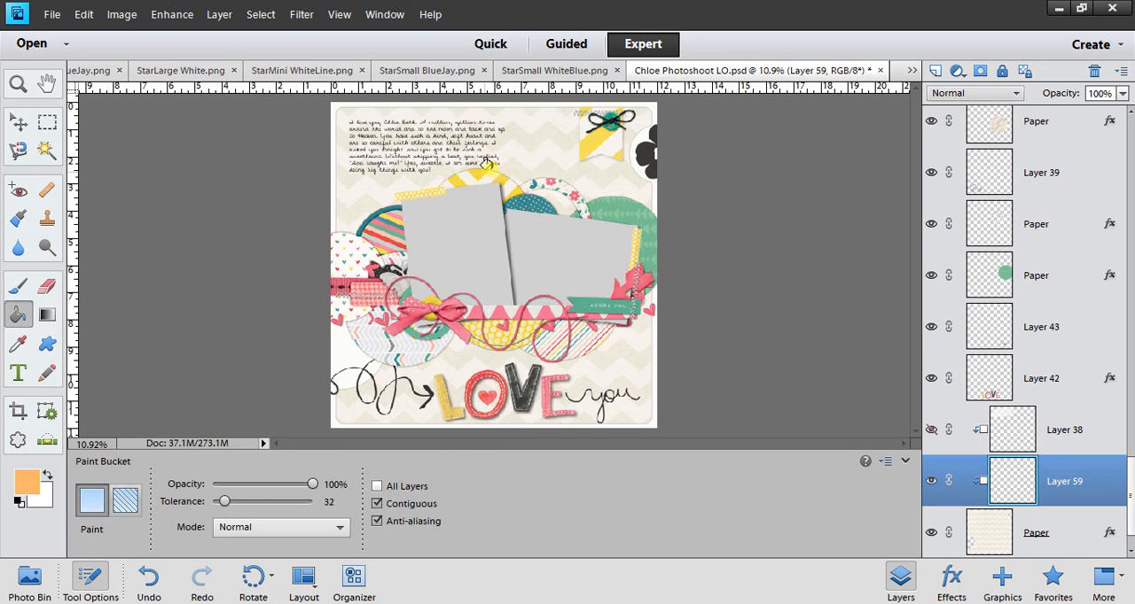
click(541, 163)
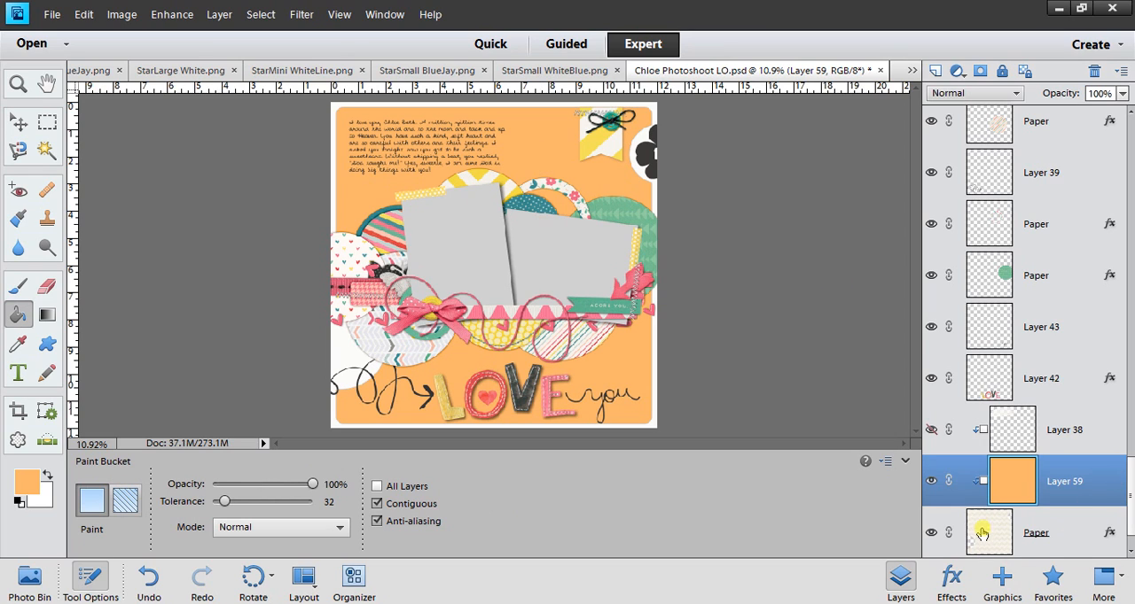
Delete the hidden clipped Layer 38 and Layer 42 with the LOVE title letters.
click(1020, 419)
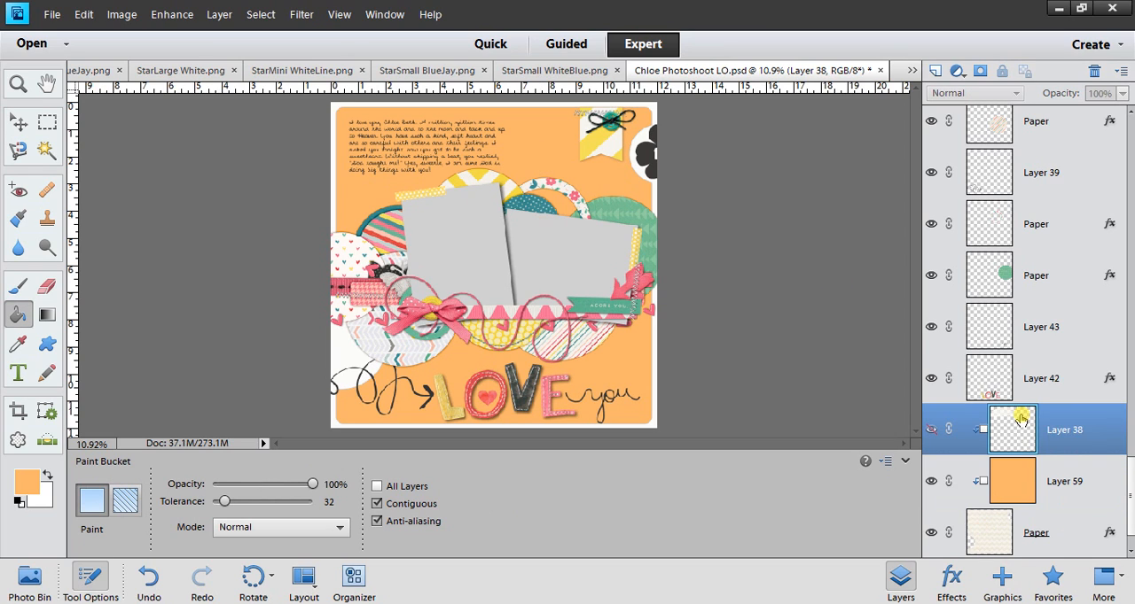
drag(1020, 419, 1095, 73)
click(992, 400)
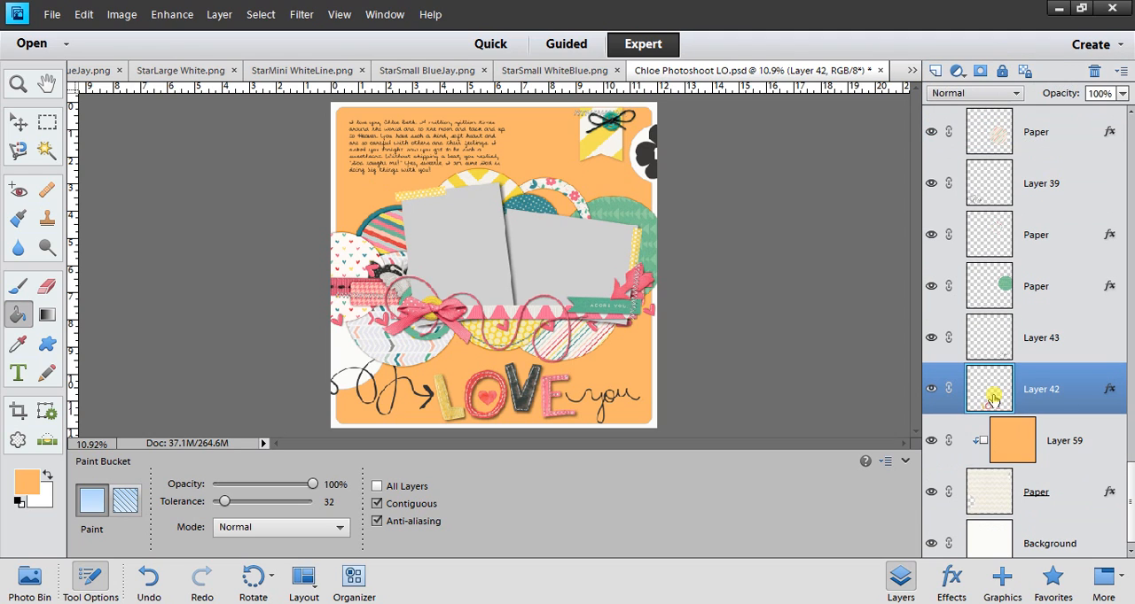
drag(974, 394, 1094, 71)
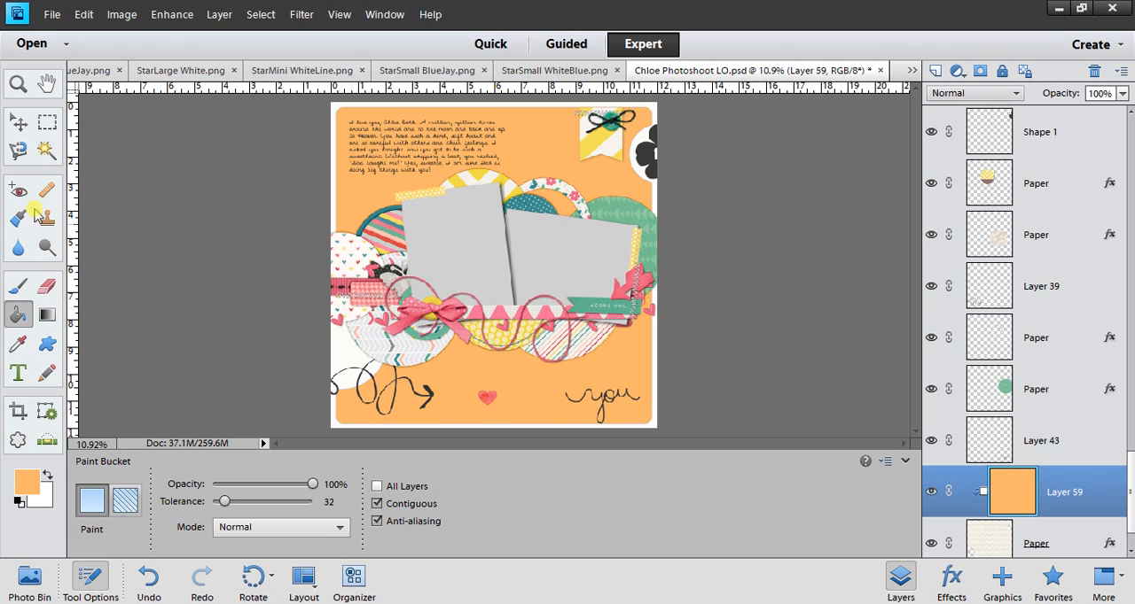
Delete Layer 43 with the handwritten word "you" near the page's lower right corner.
click(18, 123)
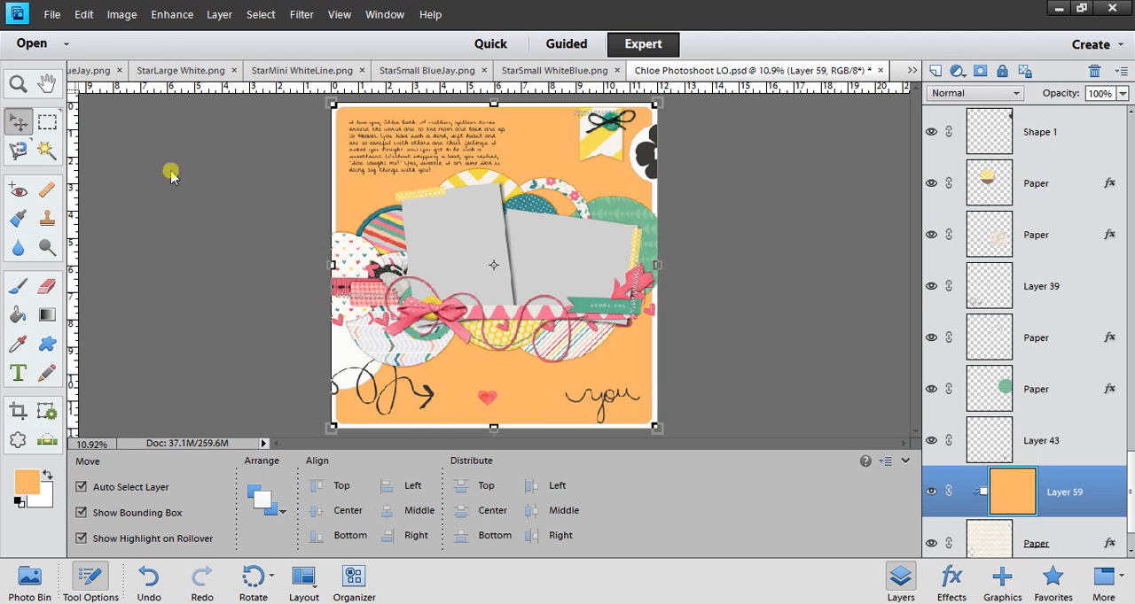
click(603, 401)
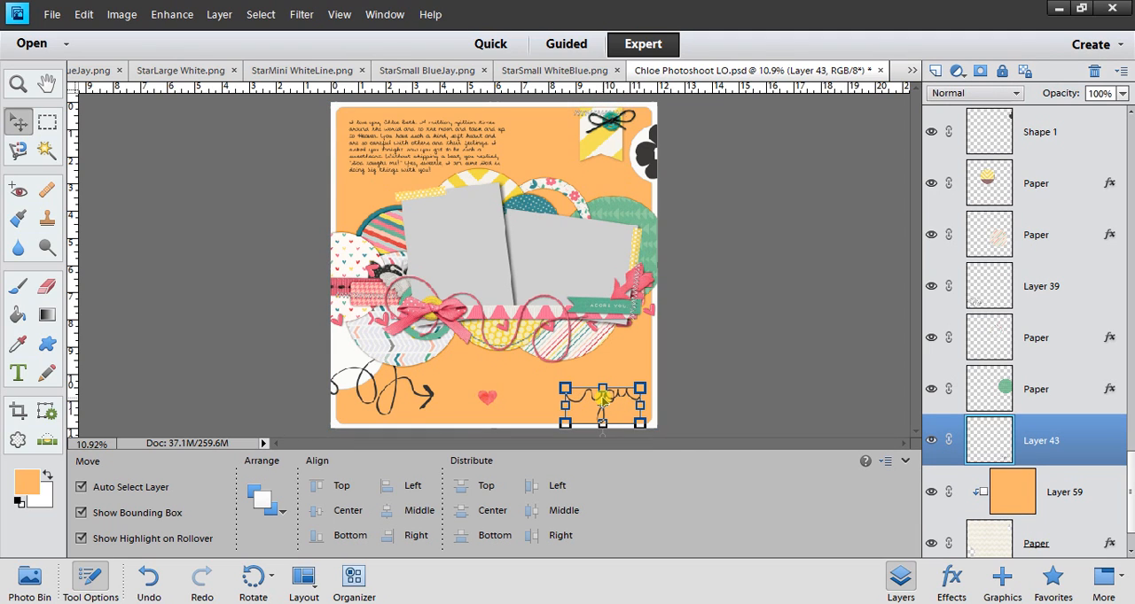
key(Delete)
key(Return)
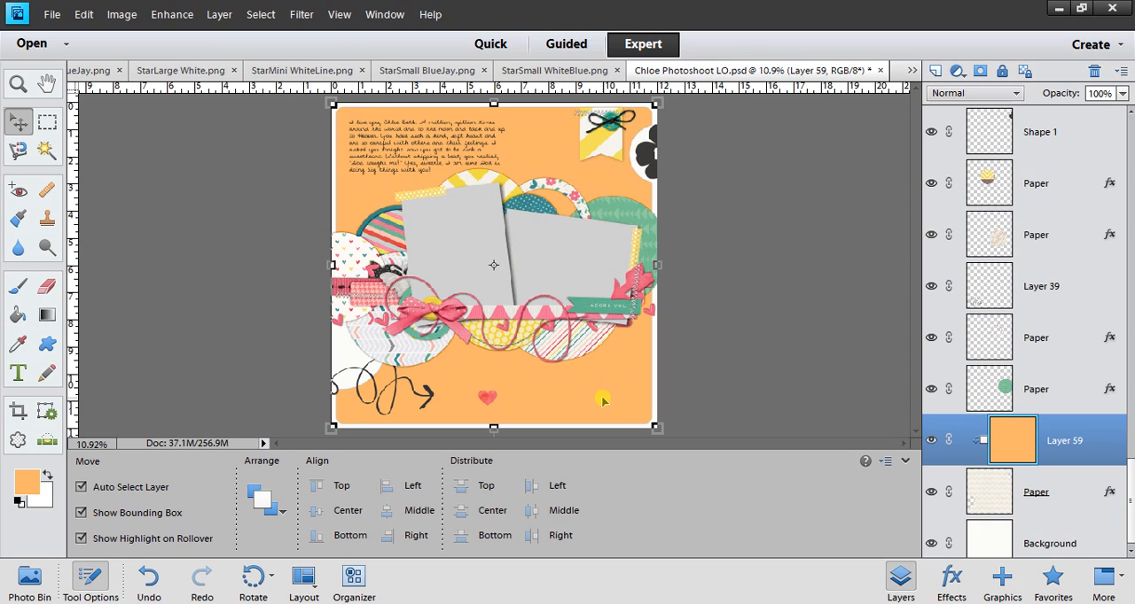
Add a text box across the lower right of the page reading "Title Here" in black cinnamon cake font.
click(19, 375)
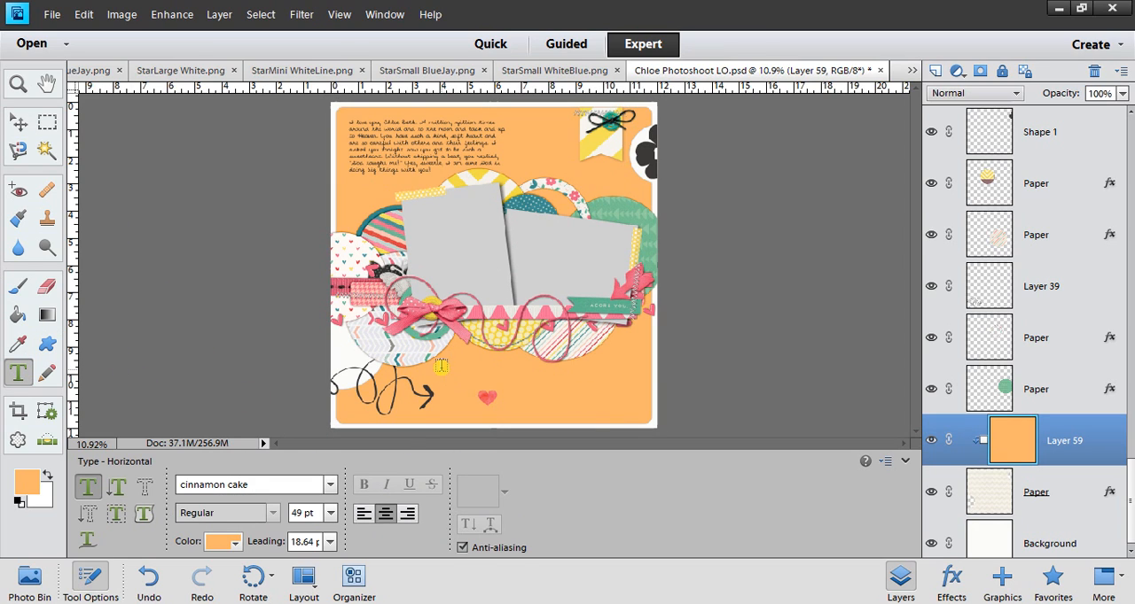
drag(442, 362, 644, 421)
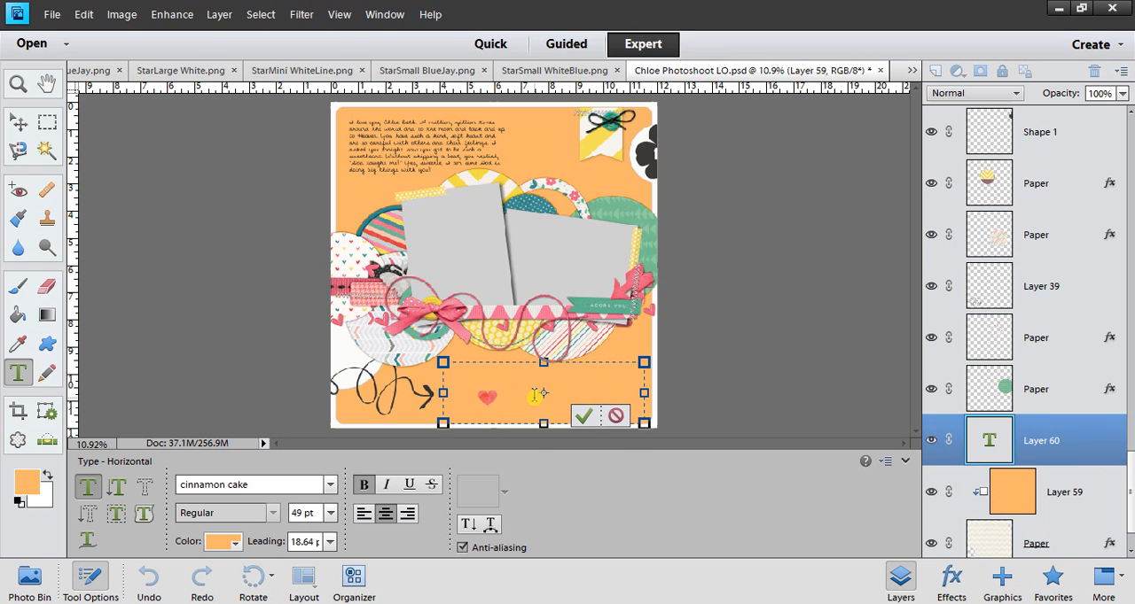
key(shift+Left)
key(shift+Left)
key(shift+Left)
key(shift+Left)
key(shift+Left)
key(shift+Left)
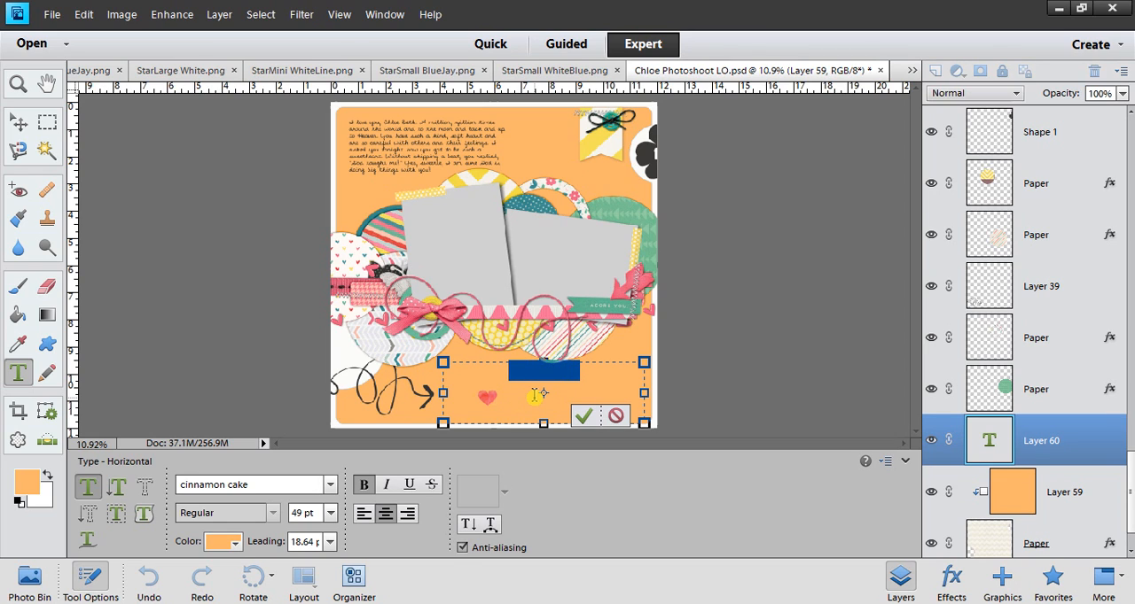
click(223, 541)
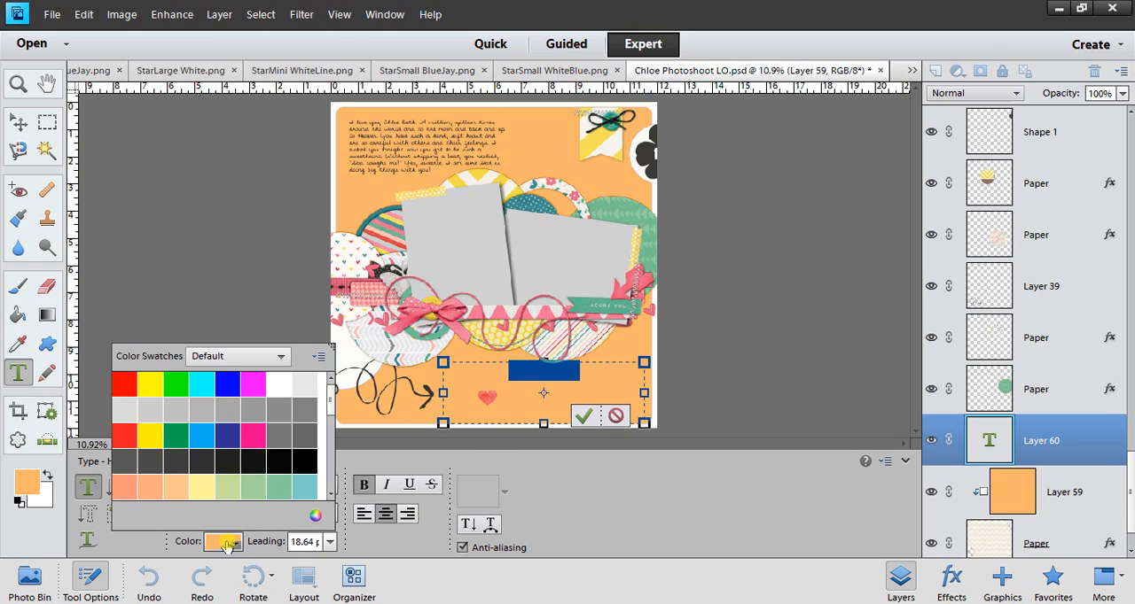
click(246, 455)
click(583, 417)
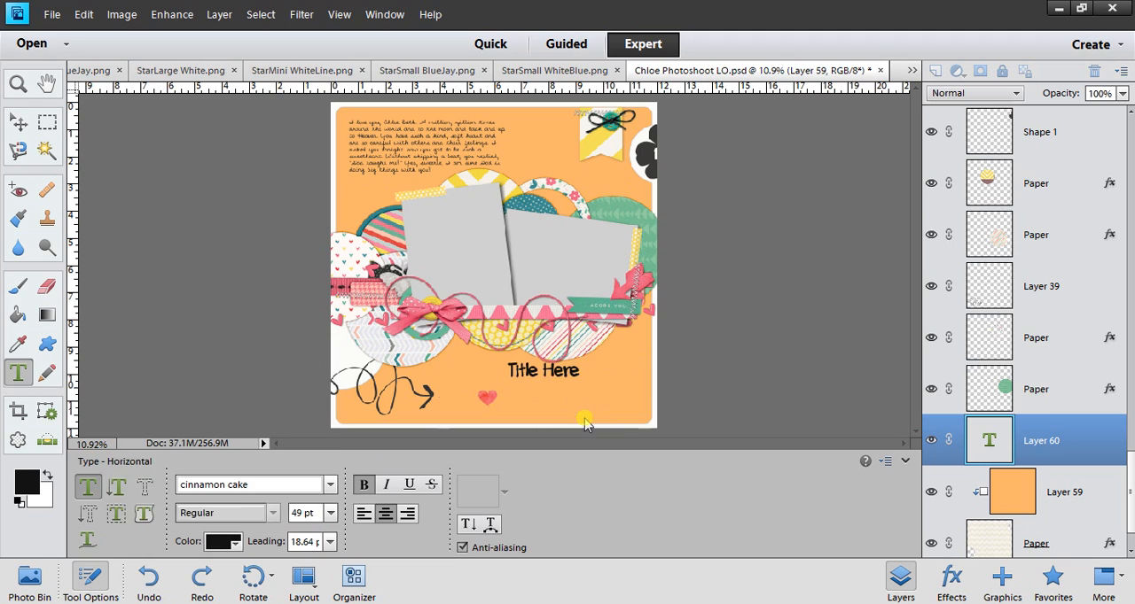
Set the font size of the "Title Here" text to 100 pt.
key(v)
double_click(560, 377)
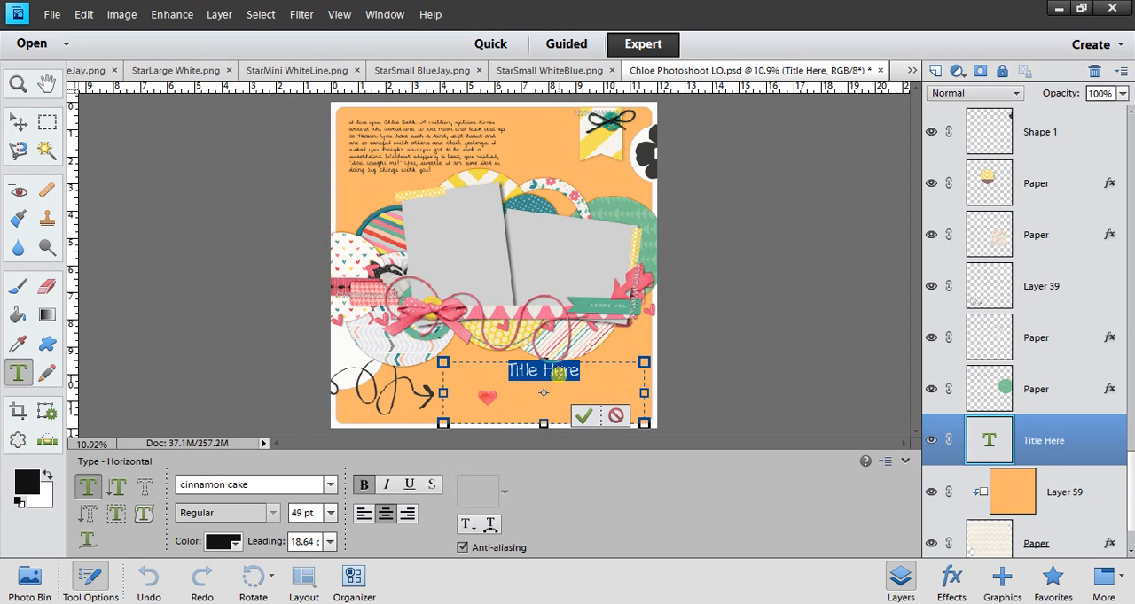
click(314, 512)
text(100)
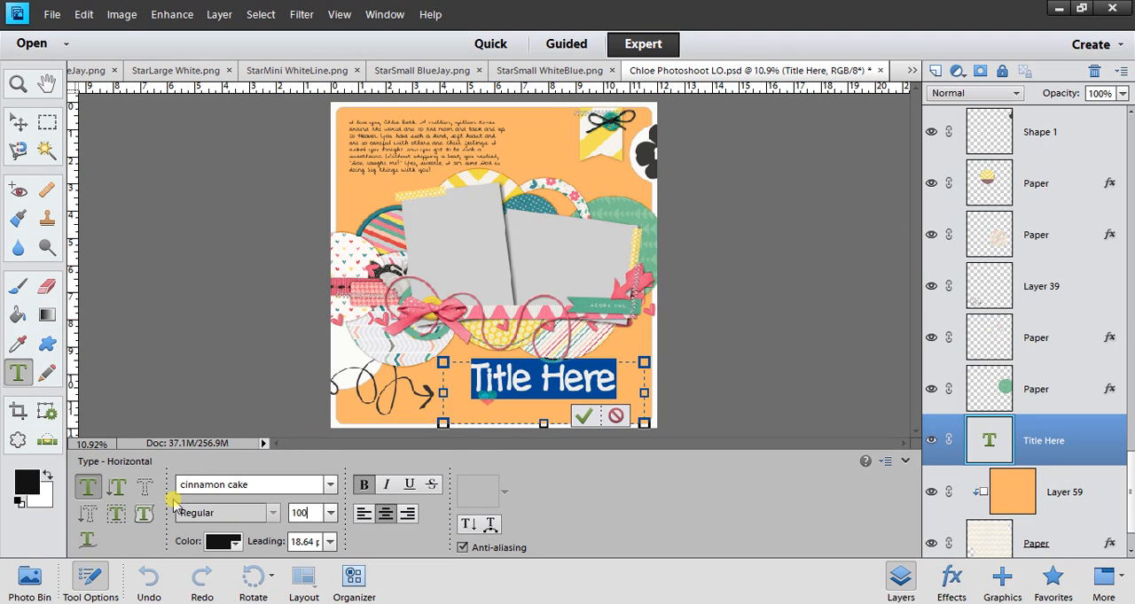
click(583, 416)
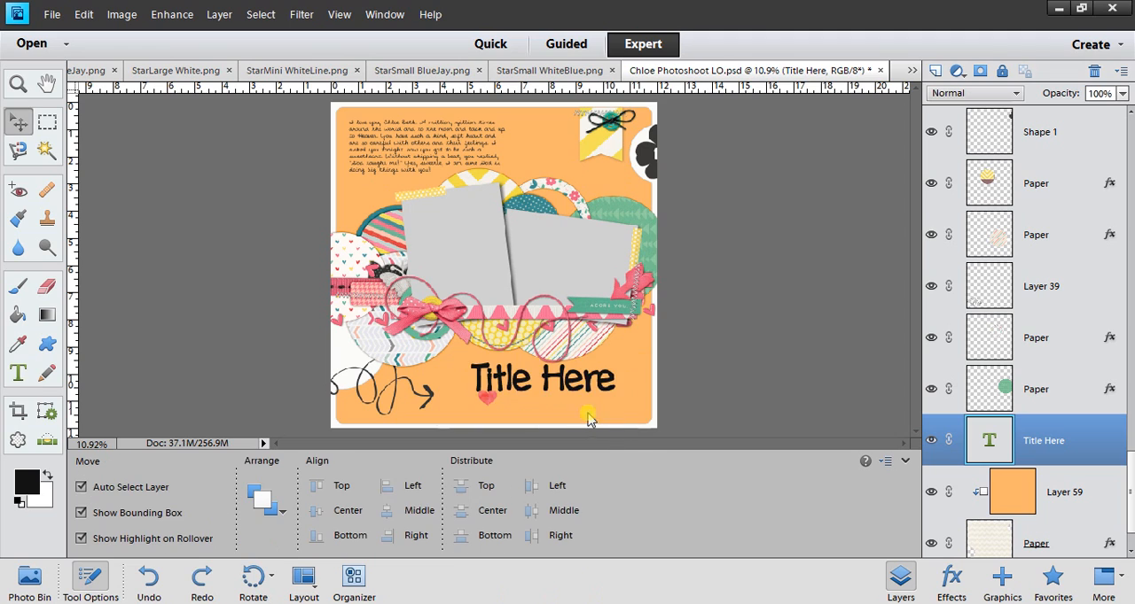
Move the "Title Here" text slightly down and left so it sits beside the arrow doodle.
drag(562, 382, 562, 389)
key(shift+Down)
key(shift+Left)
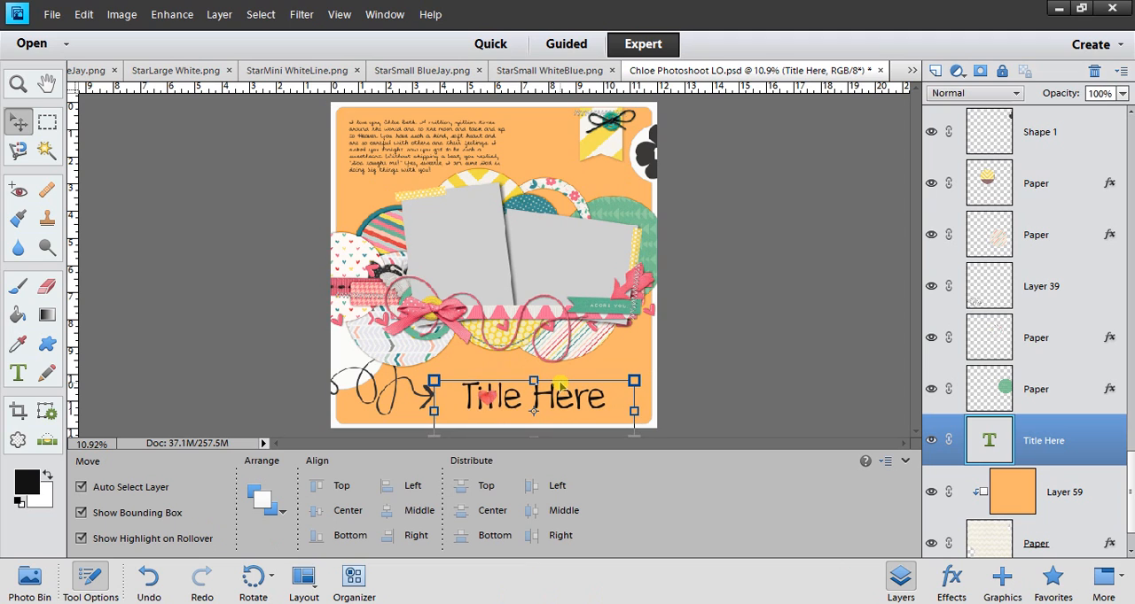
Delete the small coloured embellishment over the "Title Here" text and the looping arrow doodle beside it.
click(487, 401)
key(Delete)
key(Return)
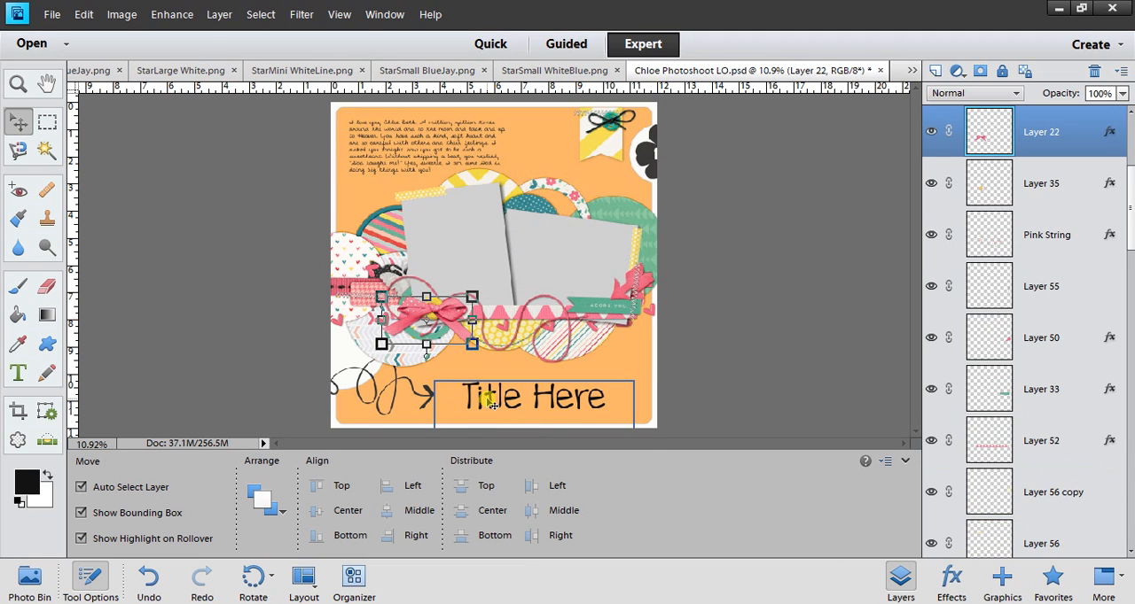
click(436, 399)
key(Delete)
key(Return)
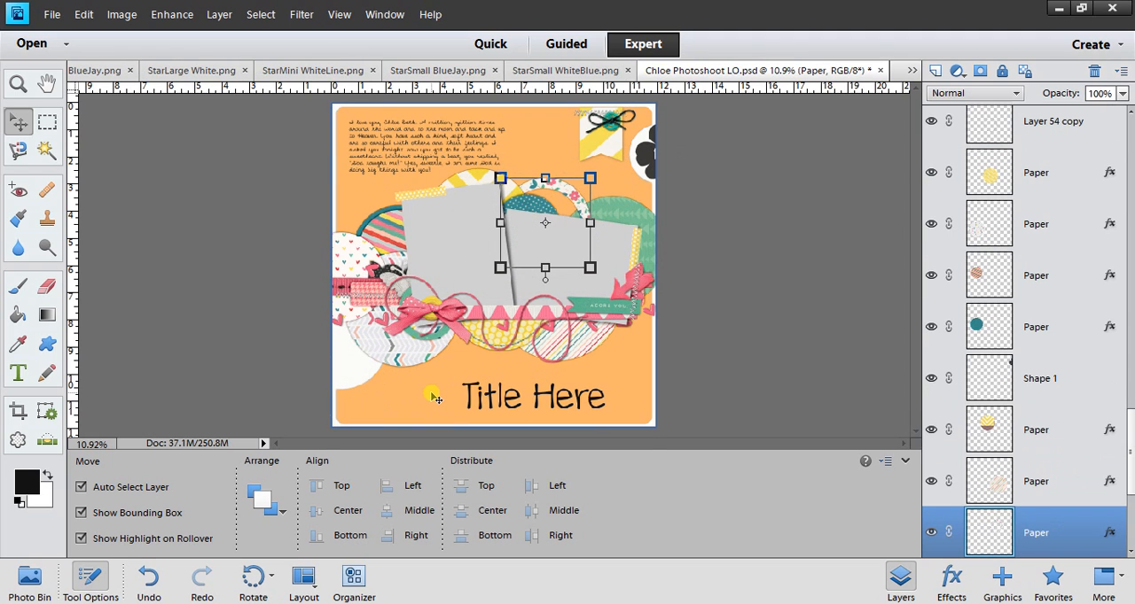
Draw a black Arrow 11 custom shape above Layer 59, pointing toward the title from the page's lower left.
click(381, 403)
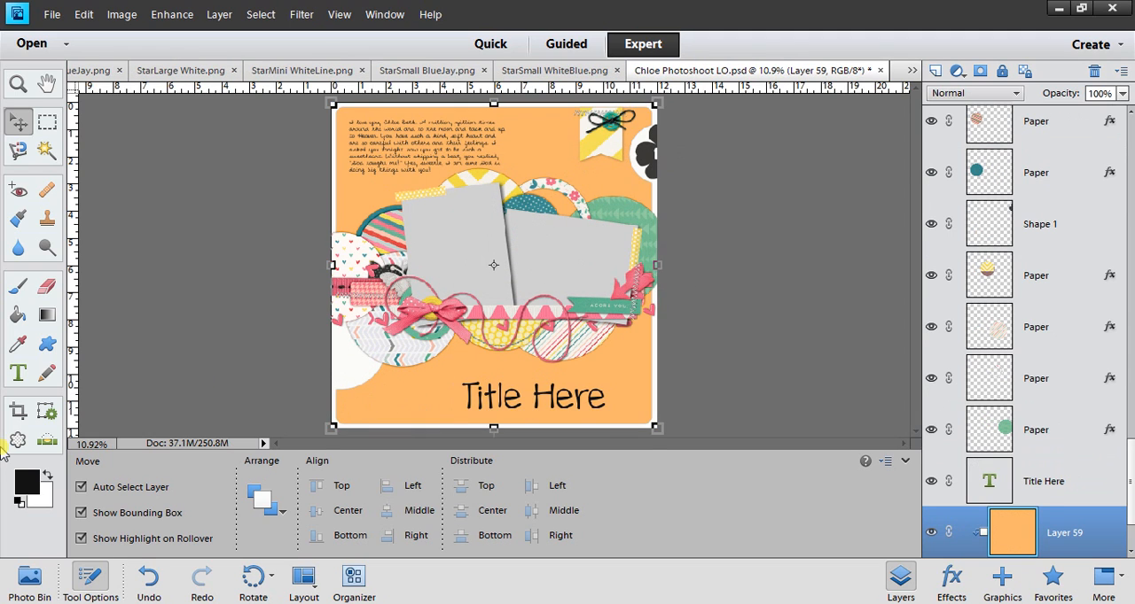
click(47, 343)
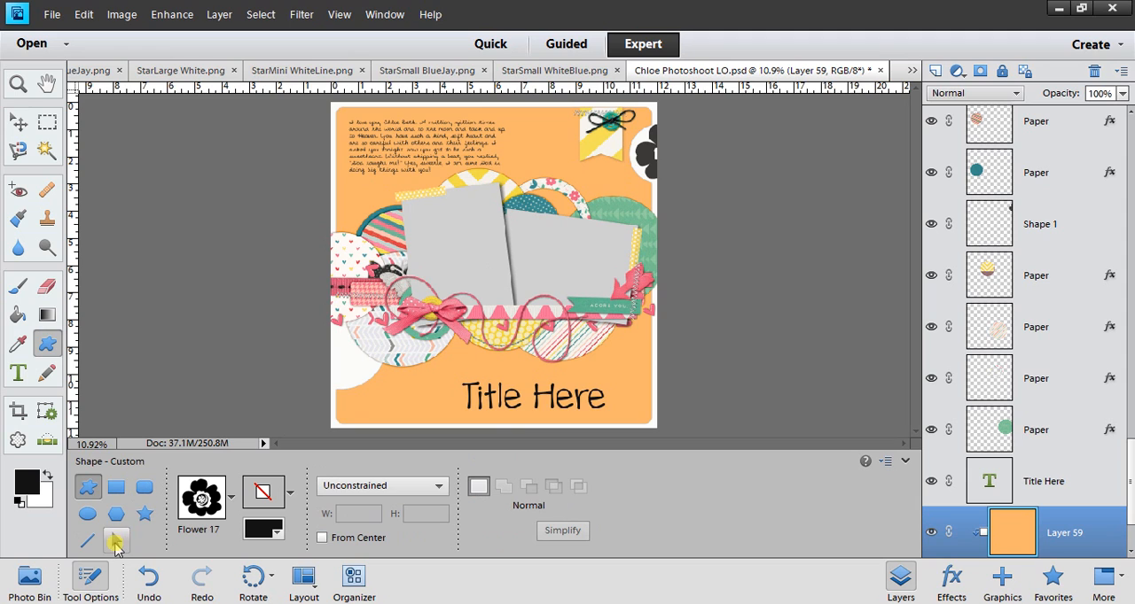
click(231, 498)
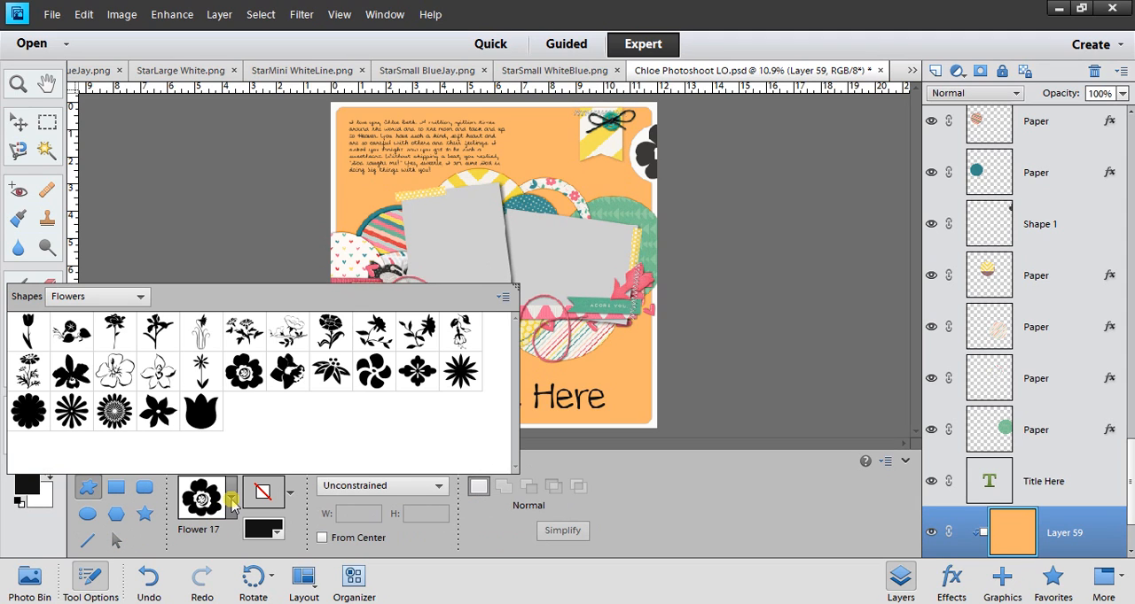
click(141, 297)
click(115, 149)
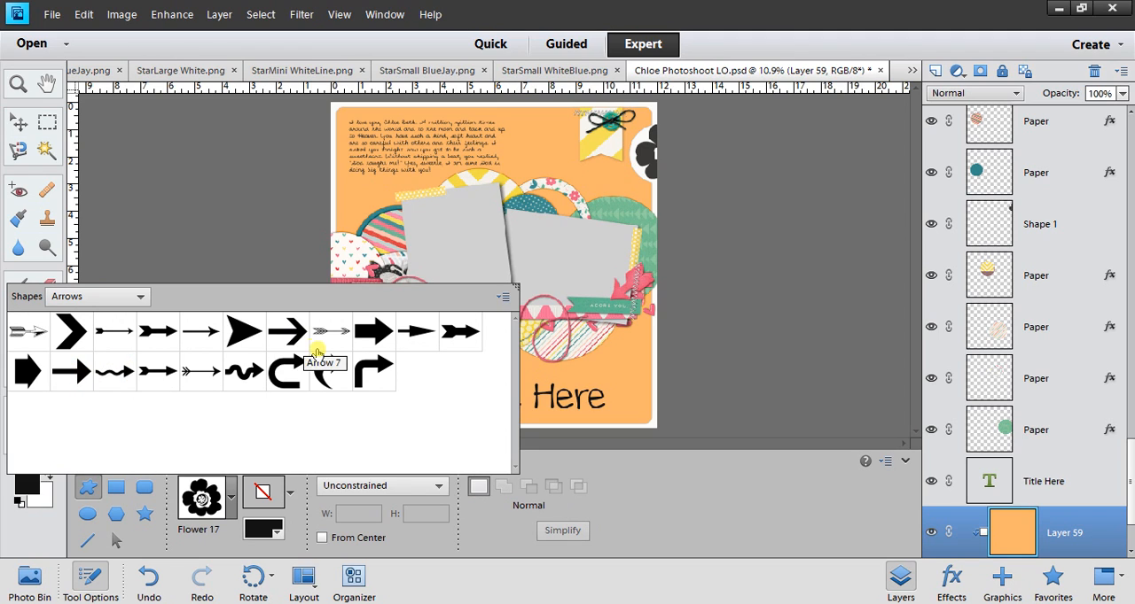
click(474, 333)
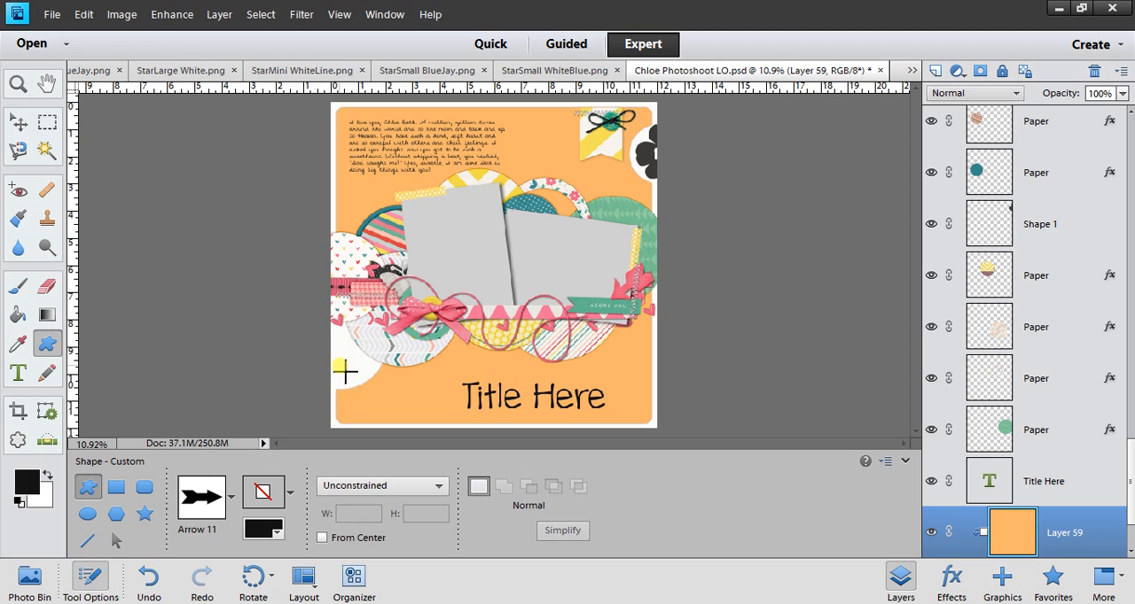
drag(339, 365, 453, 408)
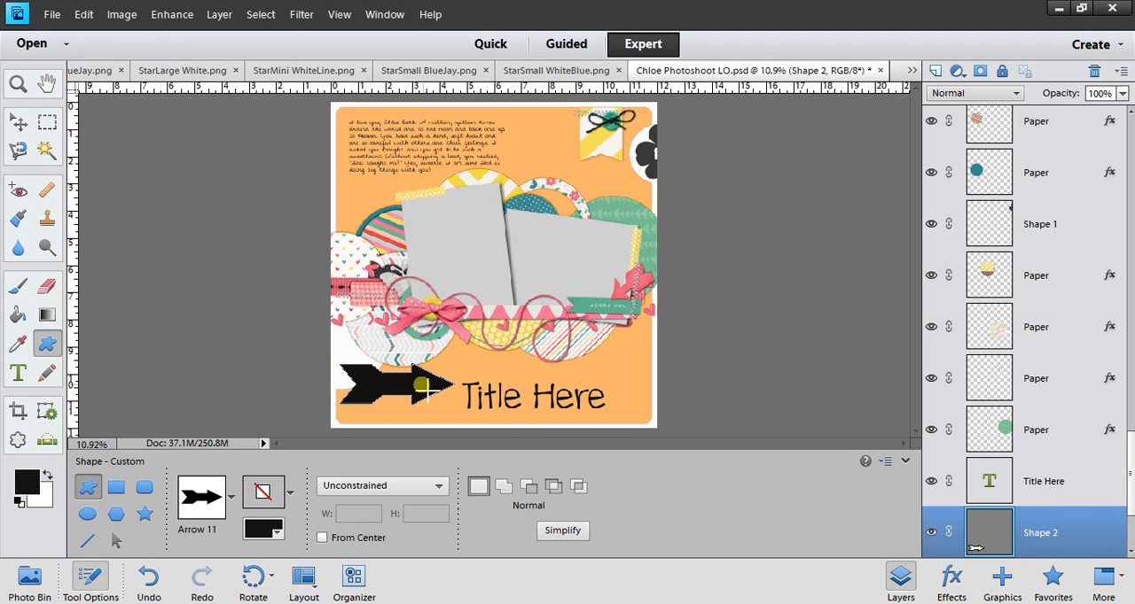
Move the black arrow shape slightly down so it lines up with the "Title Here" text, and deselect it.
click(18, 124)
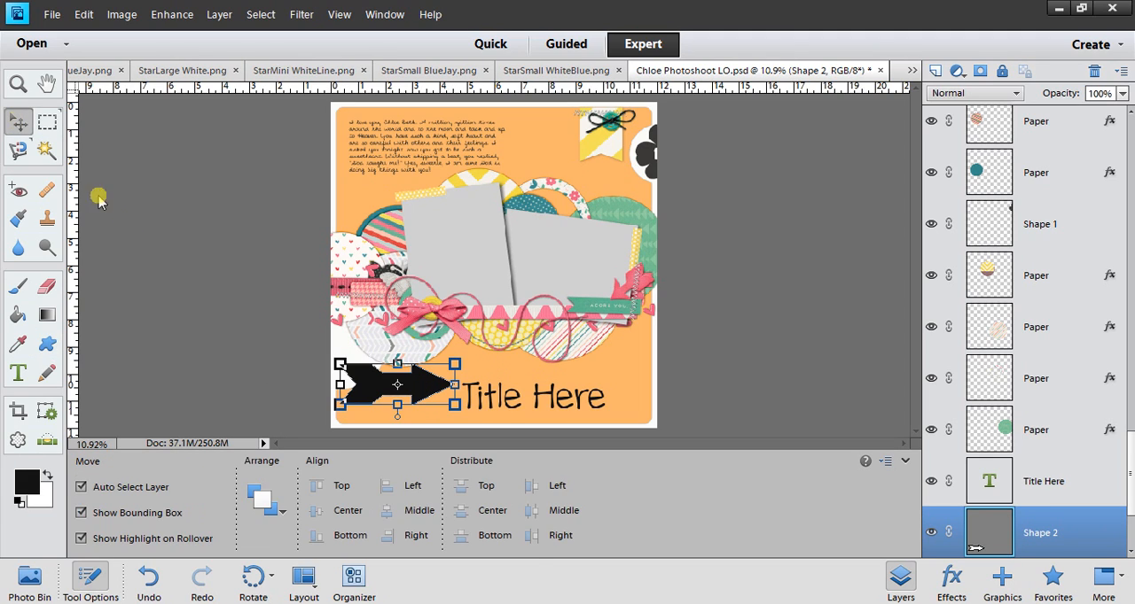
click(386, 395)
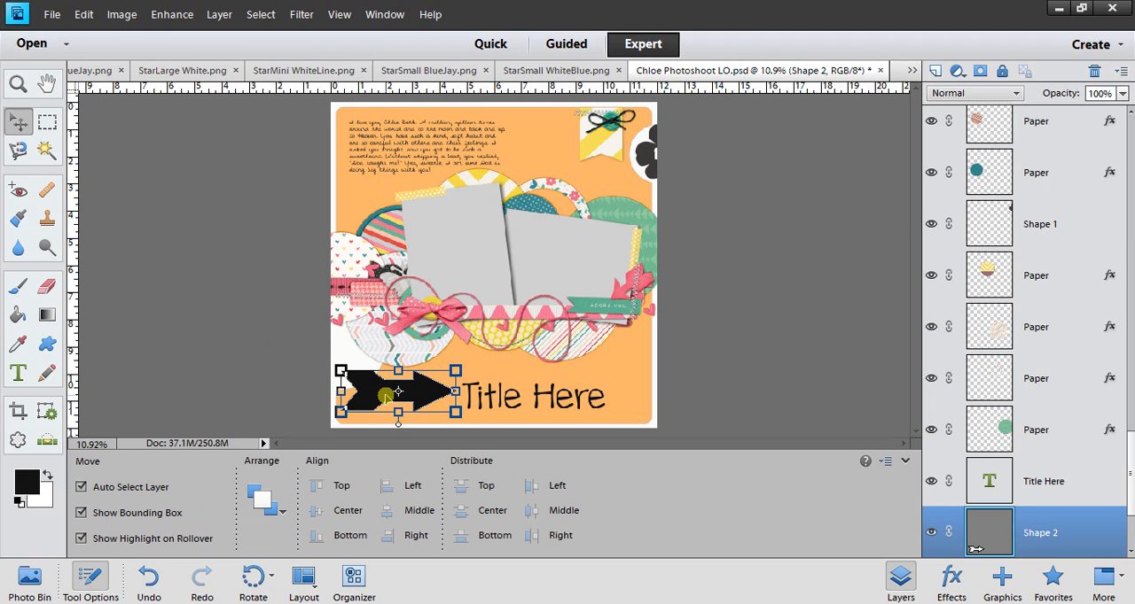
click(684, 263)
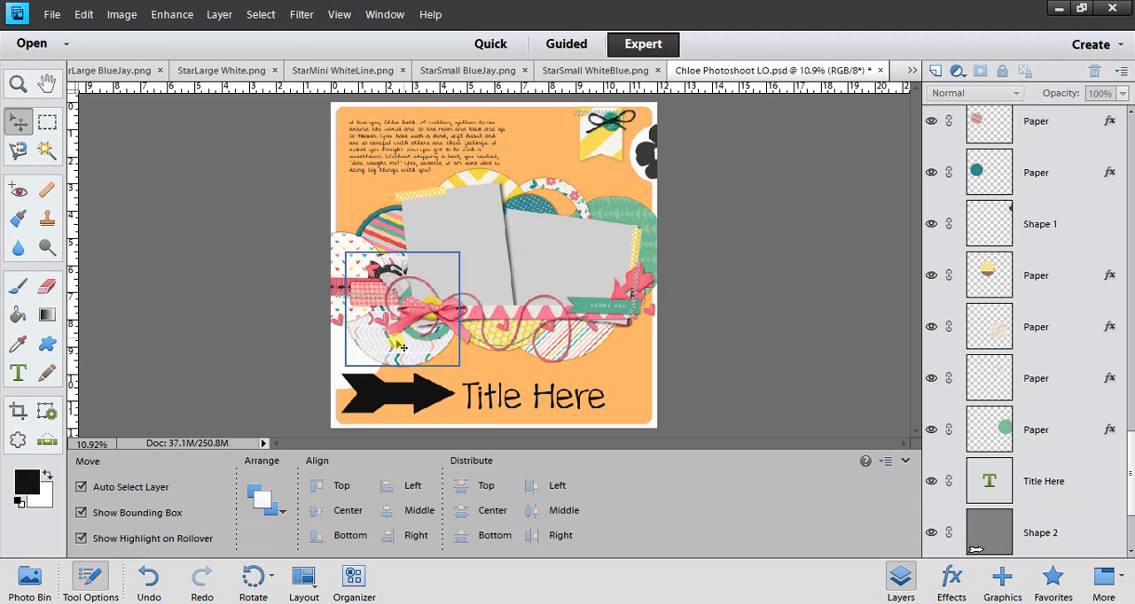
Delete the Layer 55 copy stitching across the pink ribbon and the looping Pink String layer.
click(358, 302)
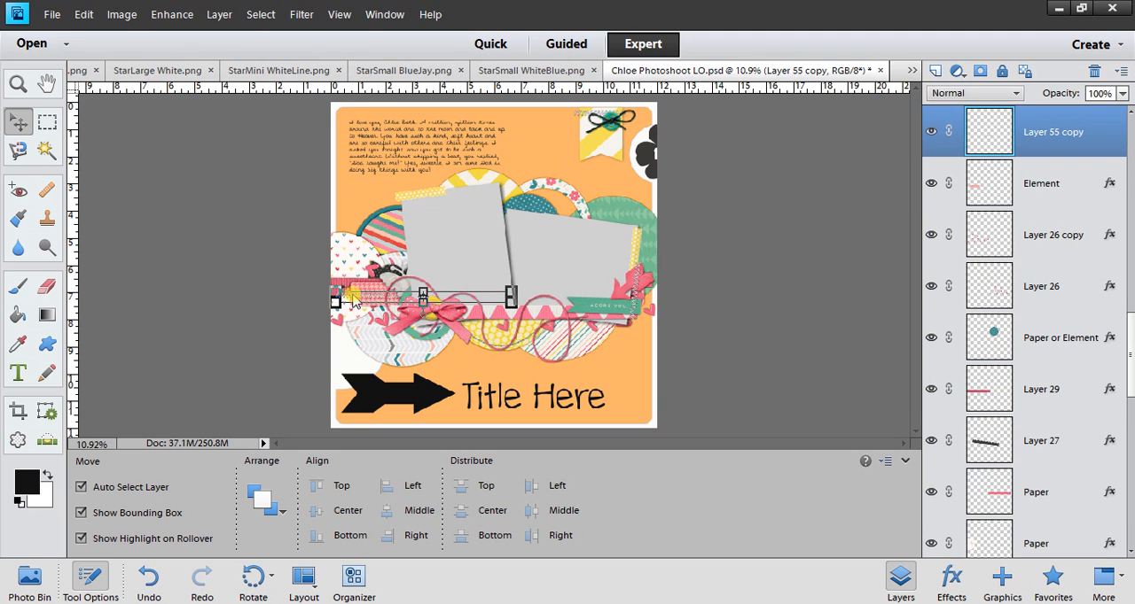
key(Delete)
key(Return)
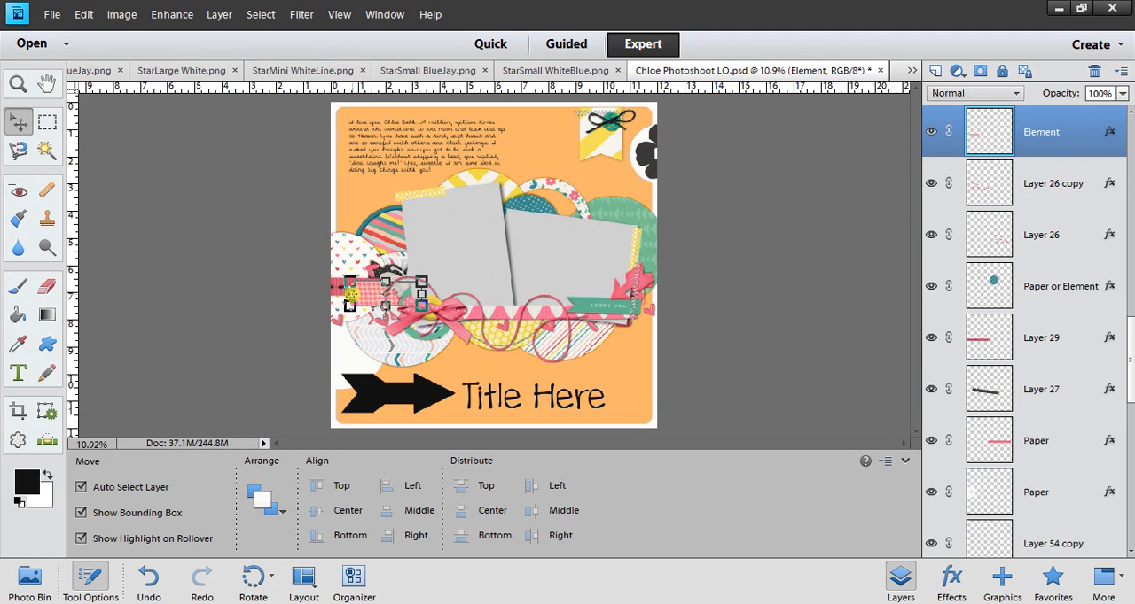
click(567, 314)
key(Delete)
key(Return)
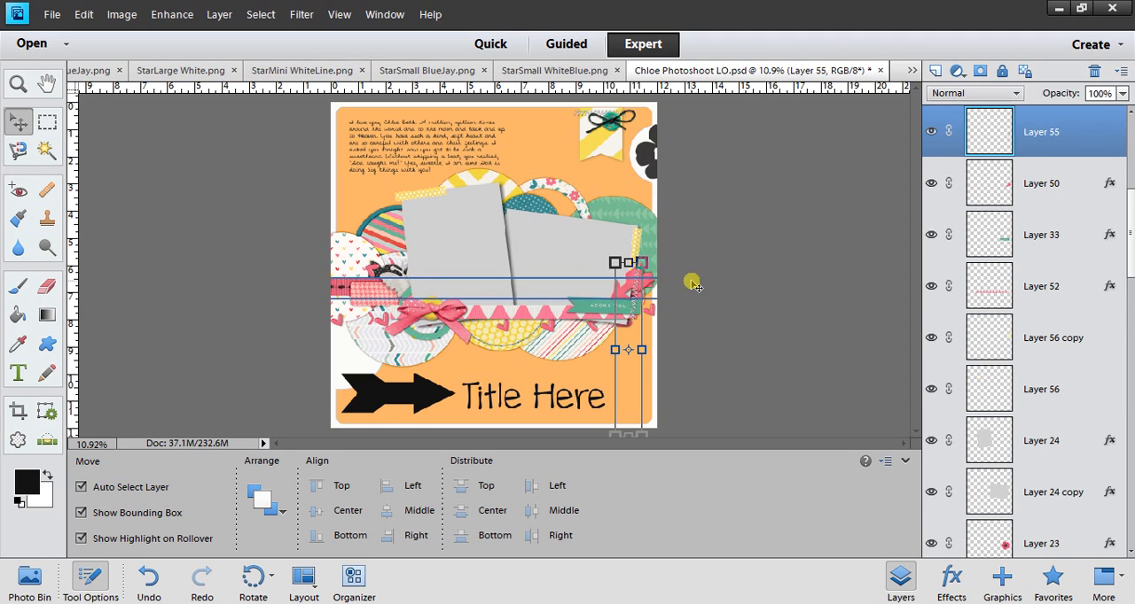
Delete the pink embellishment on Layer 50 beside the second photo and the Layer 55 copy 2 stitching at the page top.
click(632, 288)
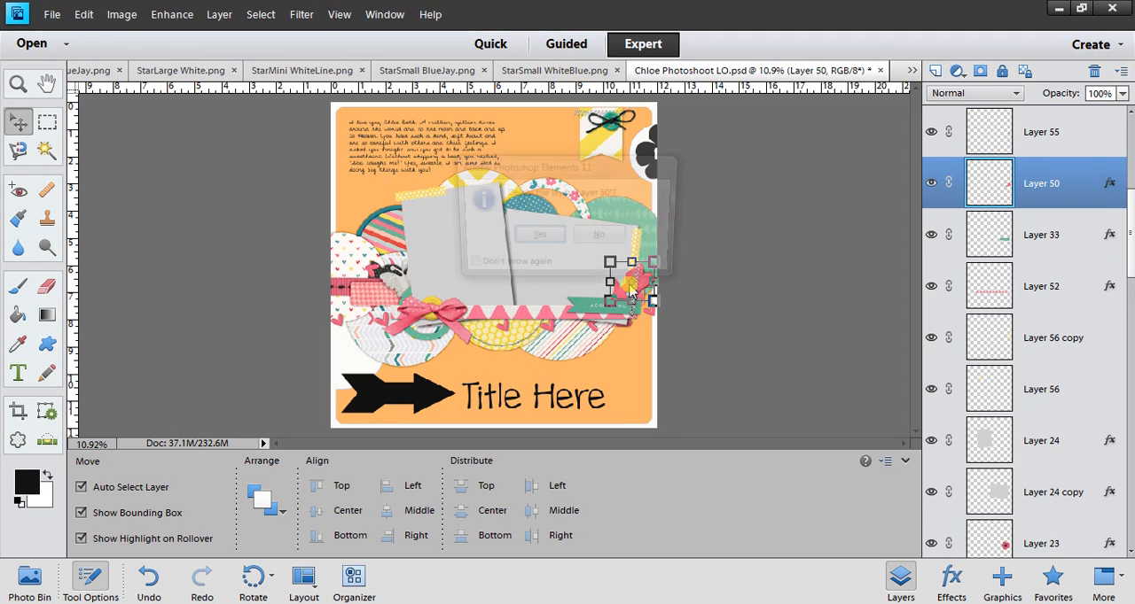
key(Delete)
key(Return)
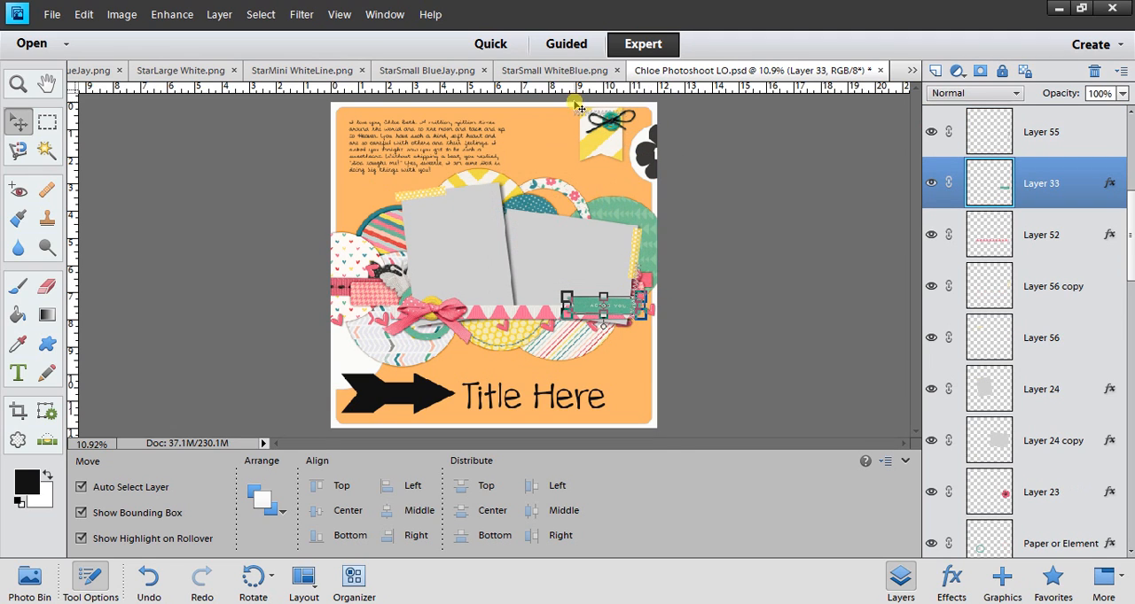
alt+click(578, 117)
key(Delete)
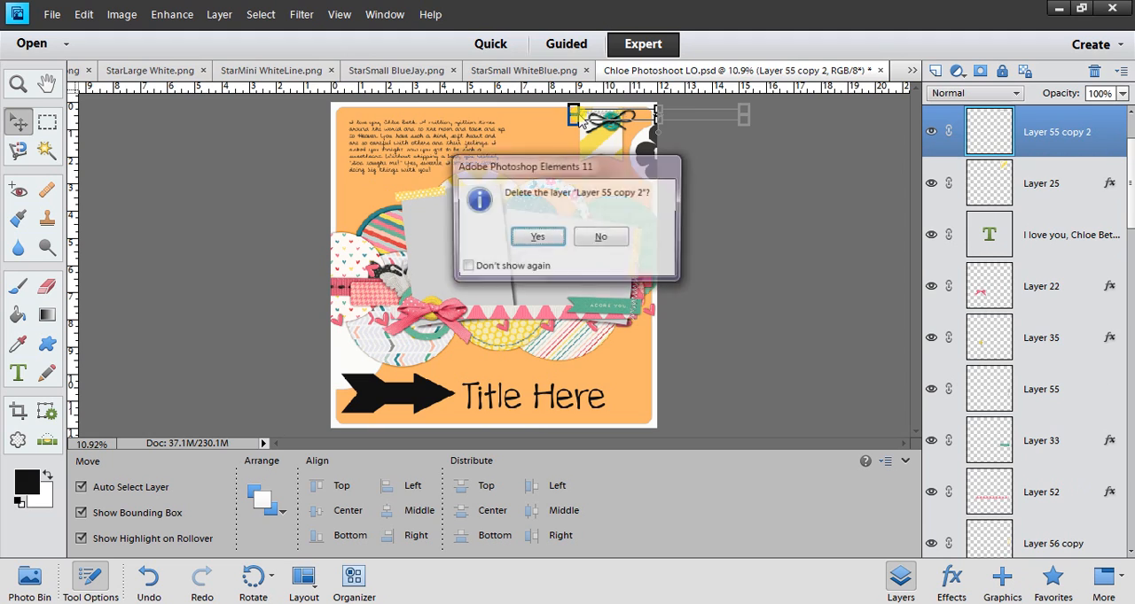
key(Return)
Delete the butterfly near the first photo and the two scattered heart layers, Layer 26 copy and Layer 26.
click(396, 284)
key(Delete)
key(Return)
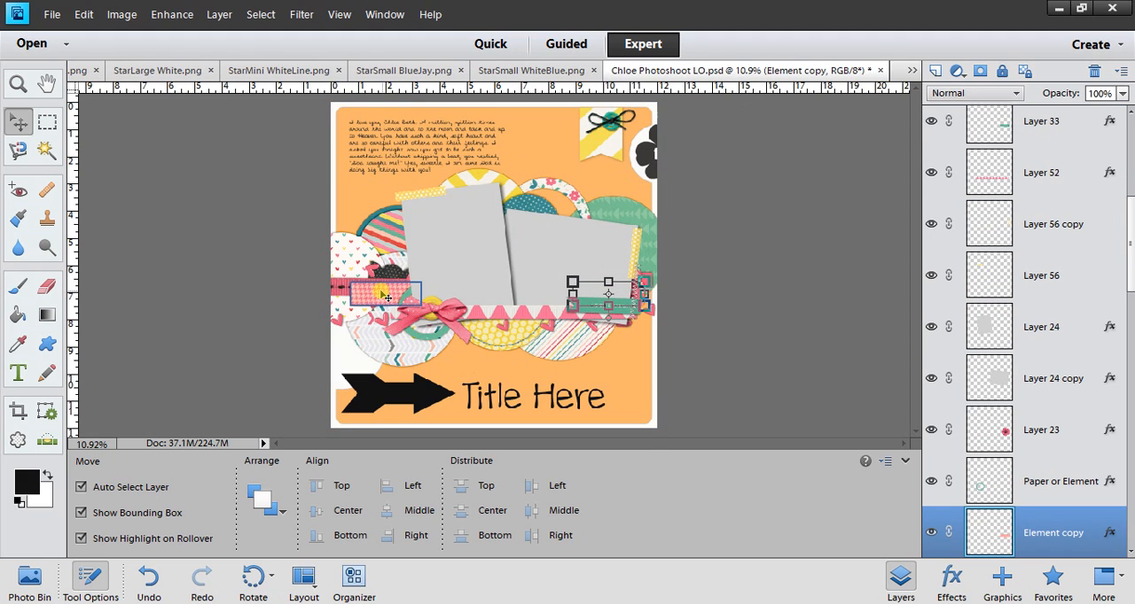
click(387, 332)
key(Delete)
key(Return)
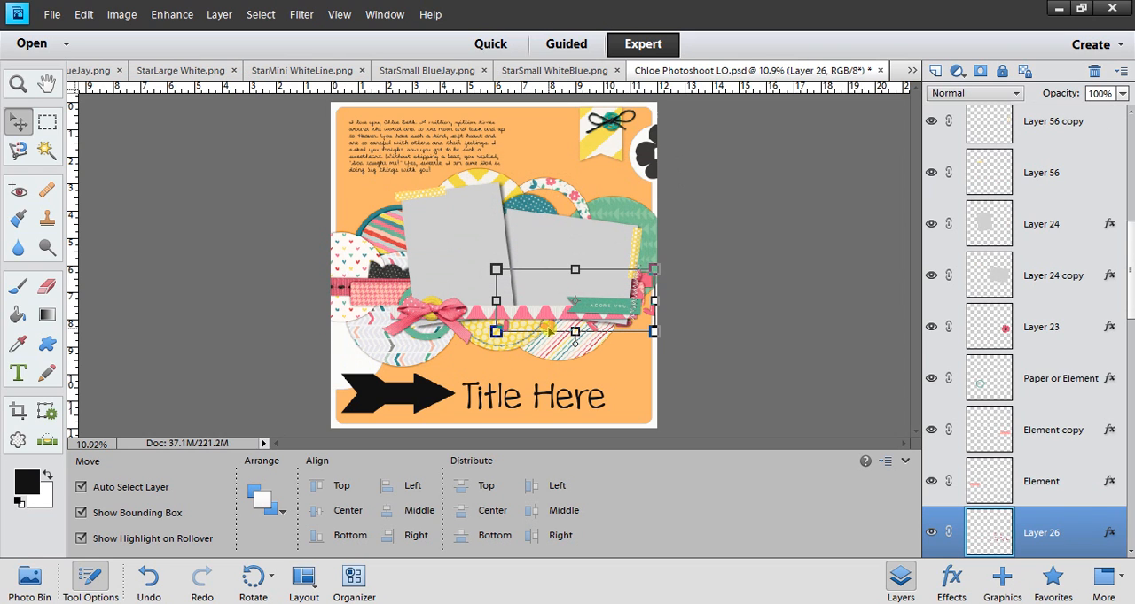
key(Delete)
key(Return)
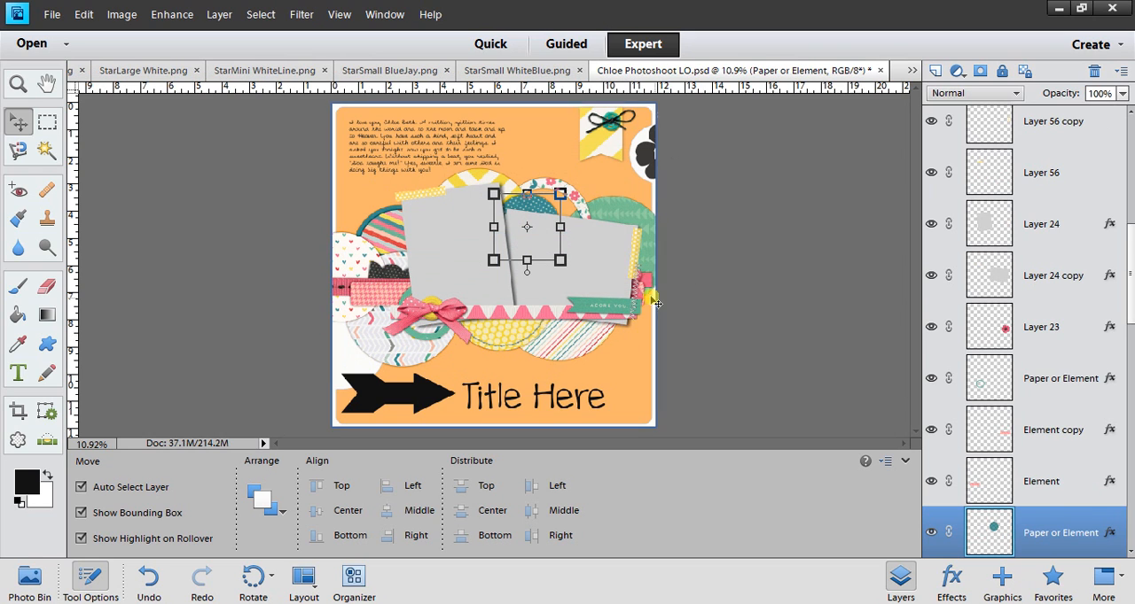
Delete the vertical Layer 55 stitching near the page's right edge and the Layer 54 copy stitching on the yellow circle.
click(639, 302)
key(Delete)
key(Escape)
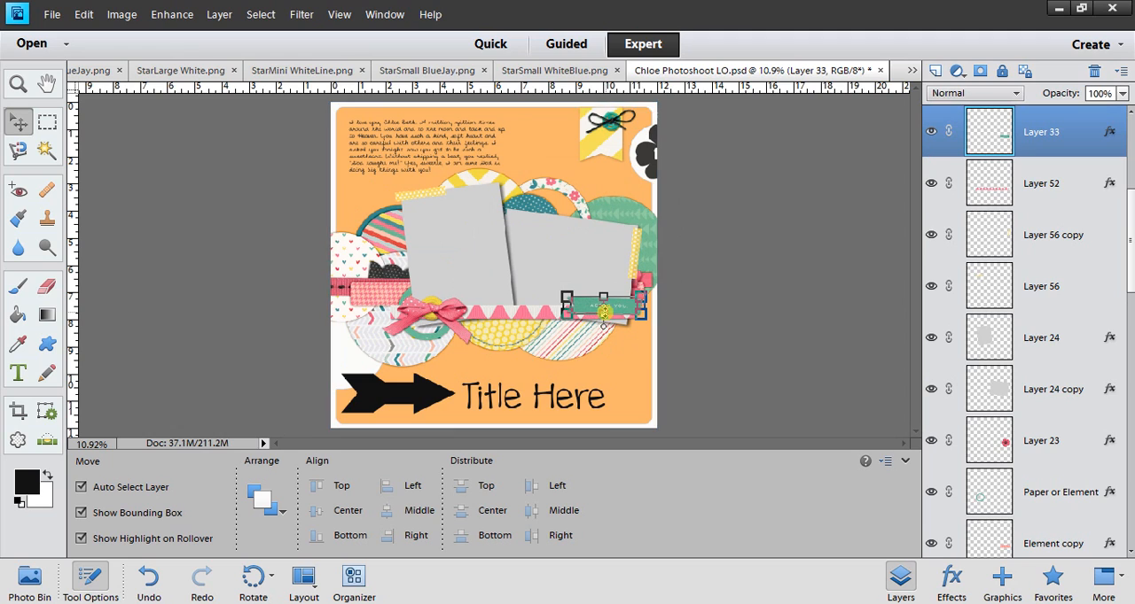
click(509, 355)
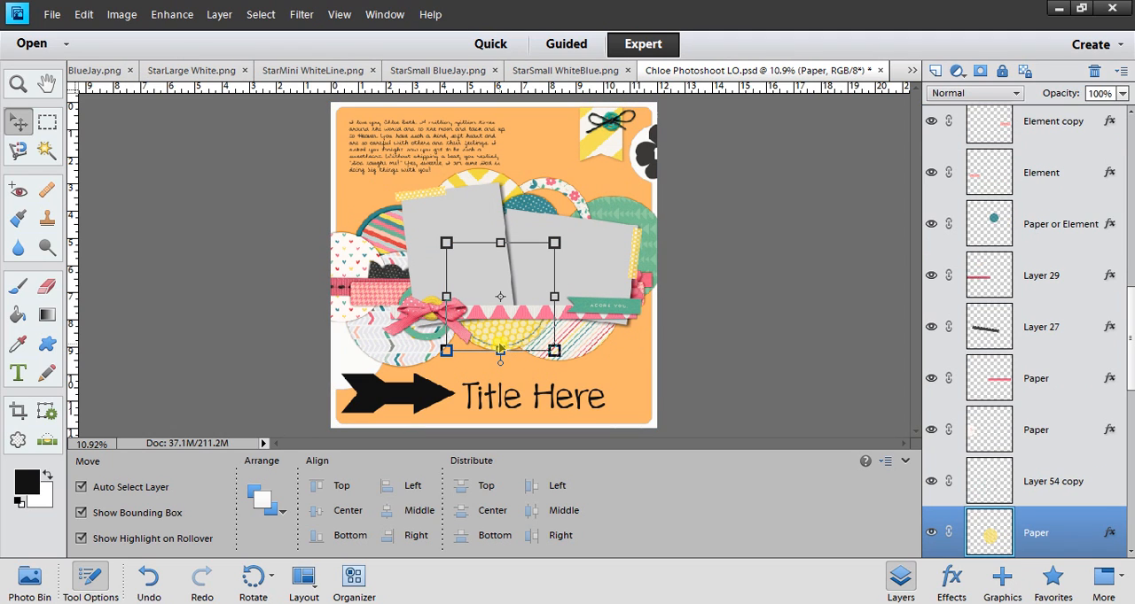
click(510, 350)
key(Delete)
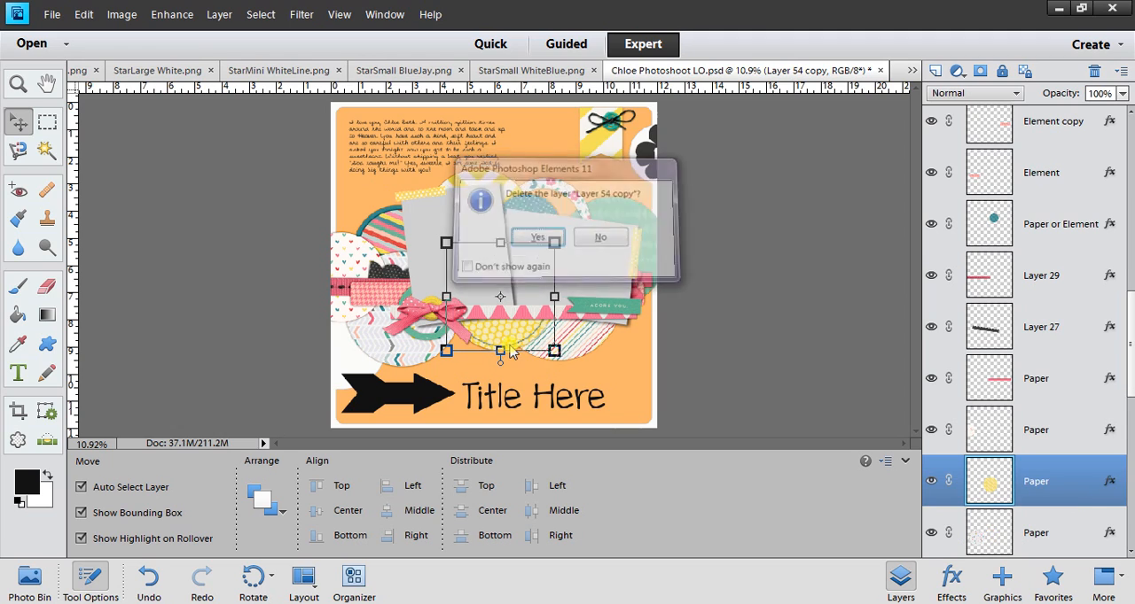
key(Return)
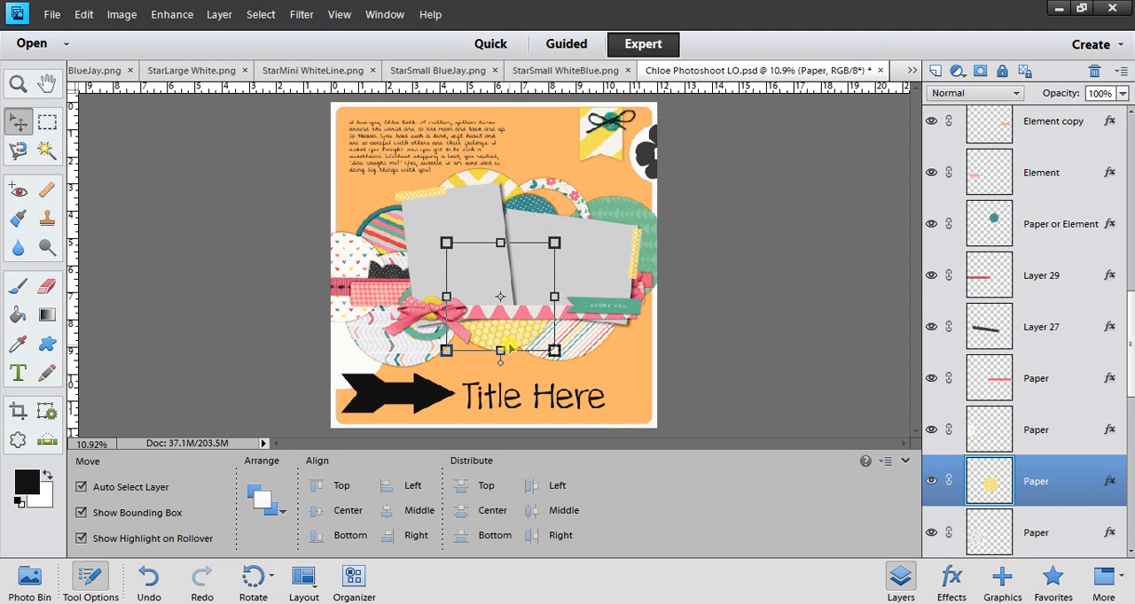
Save the layout to the Desktop as a layered PSD named "TBR Template Giveaway" followed by the designer's name and 2.
click(52, 16)
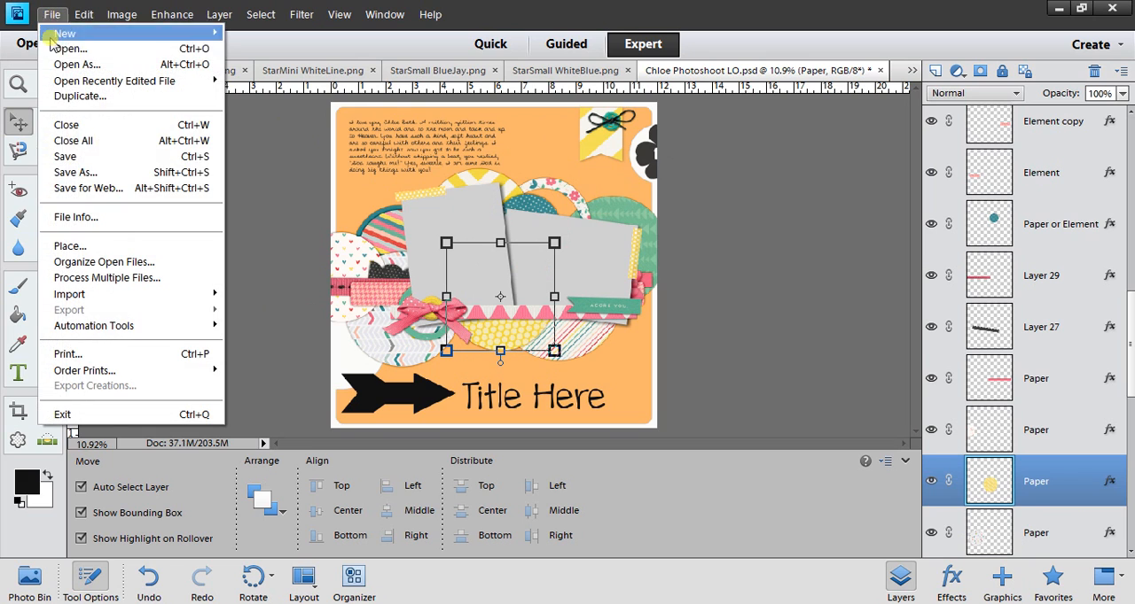
click(69, 173)
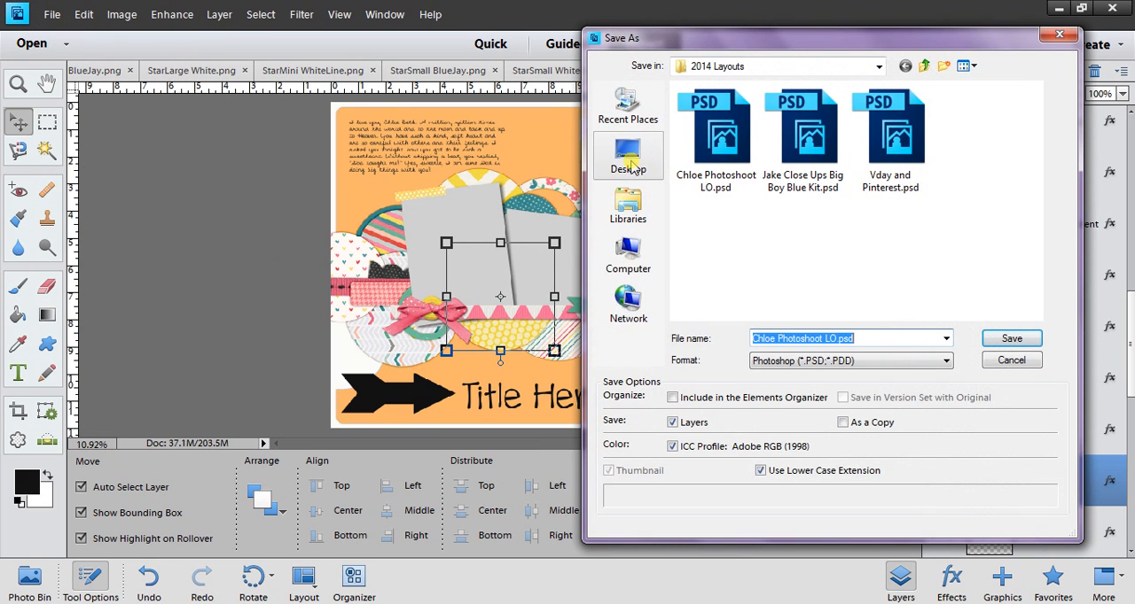
click(625, 155)
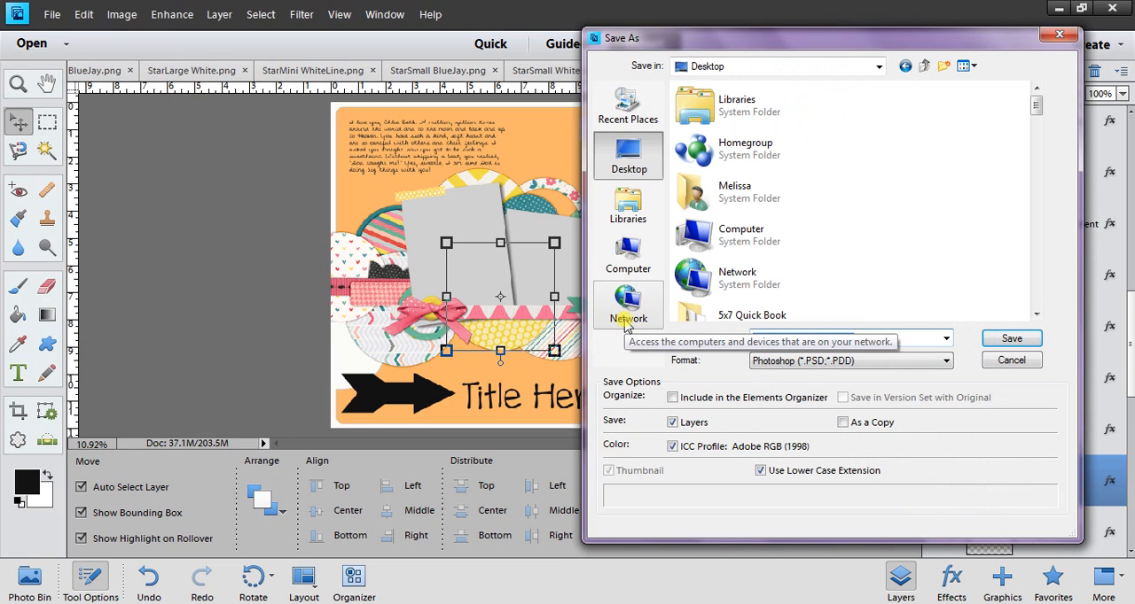
text(tb)
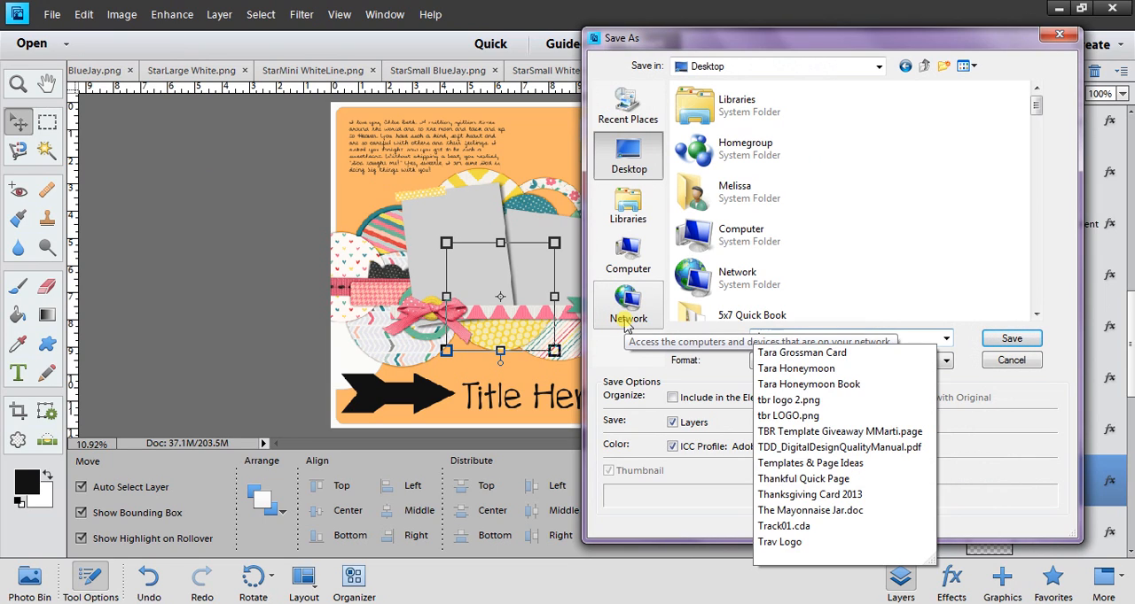
text(R )
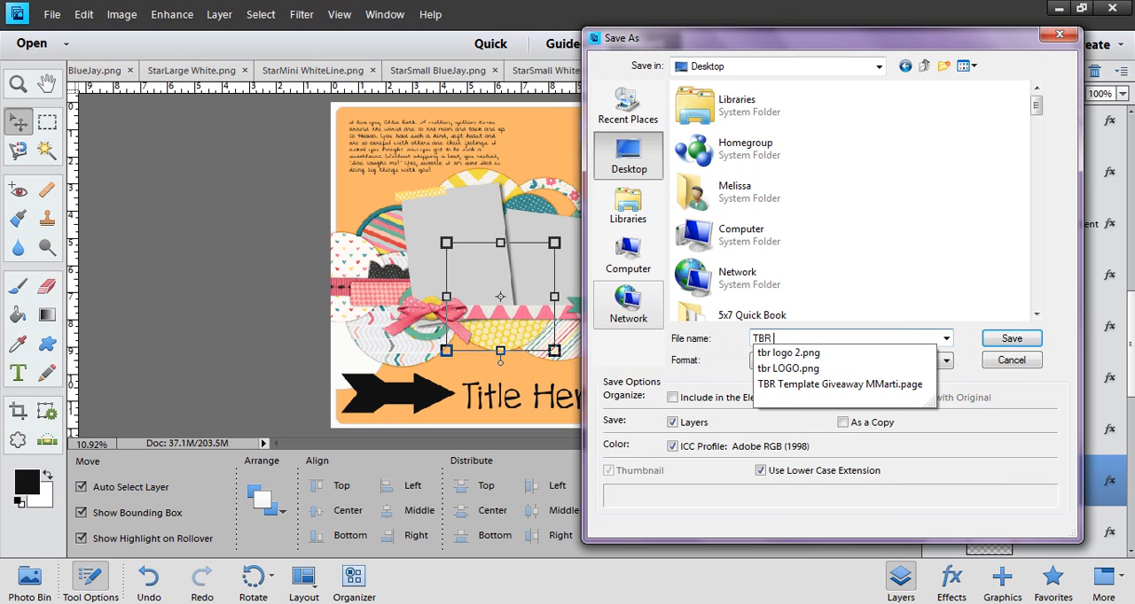
text(Template Giveawa)
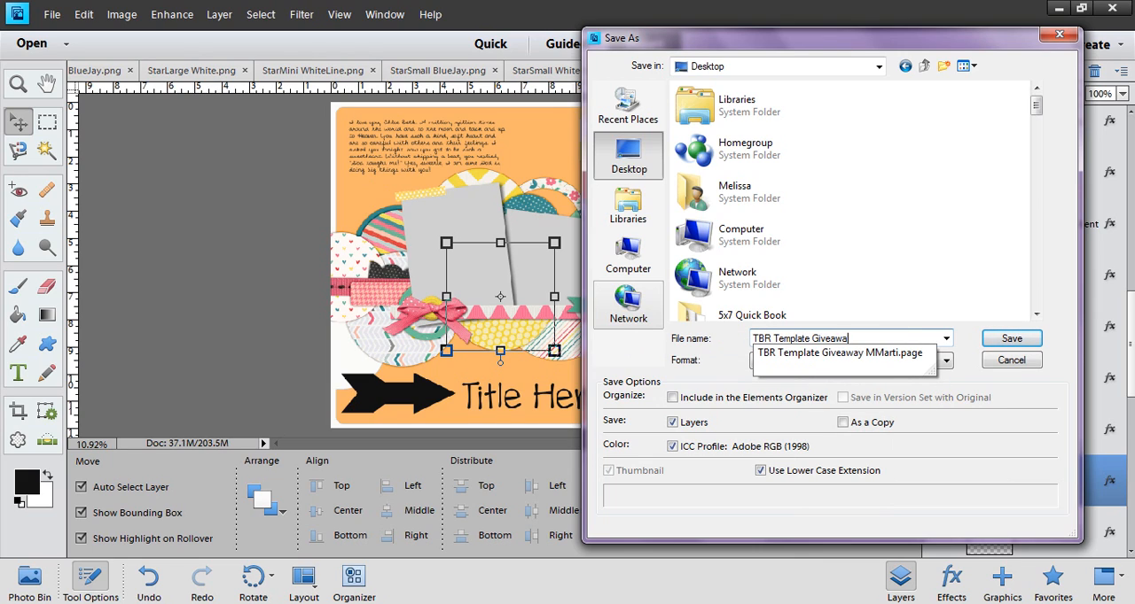
text(y MMarti2)
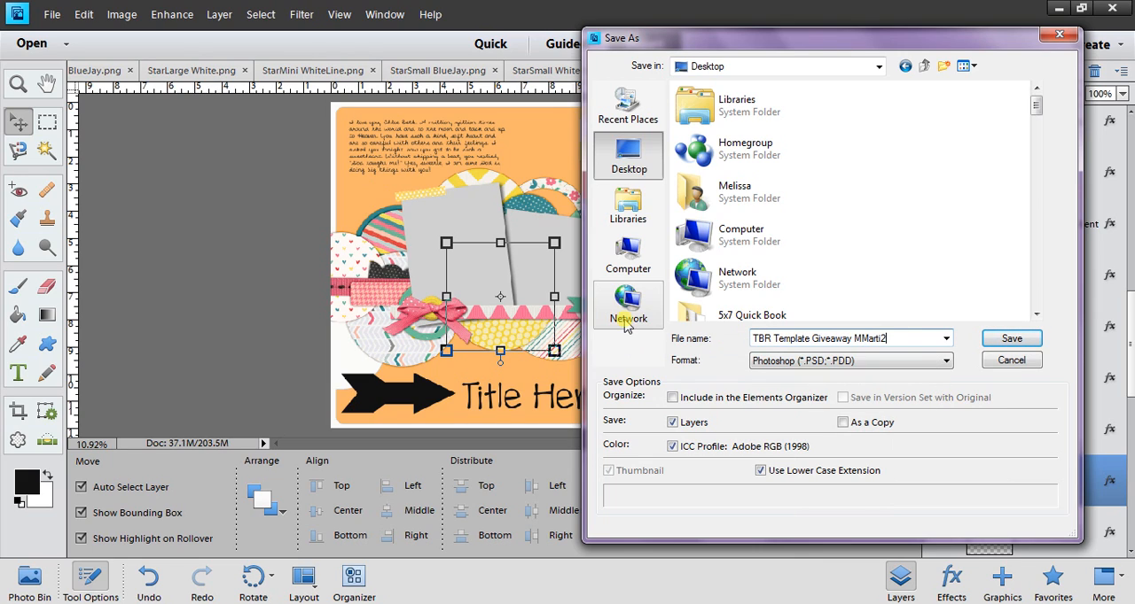
click(1012, 340)
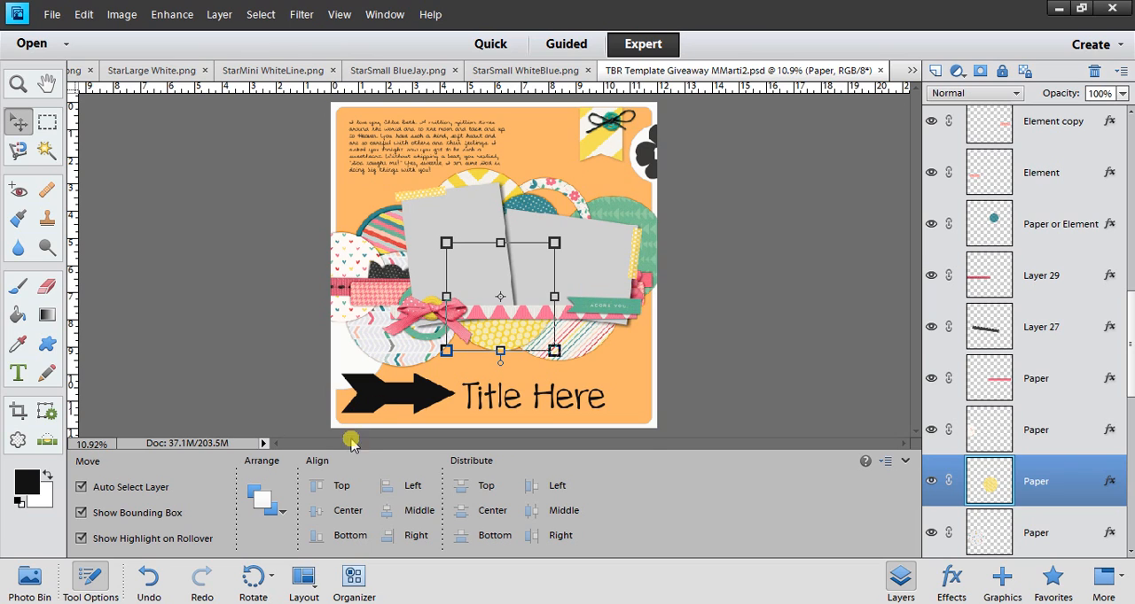
Replace the "Title Here" text beside the black arrow with the designer's contact e-mail address.
double_click(493, 402)
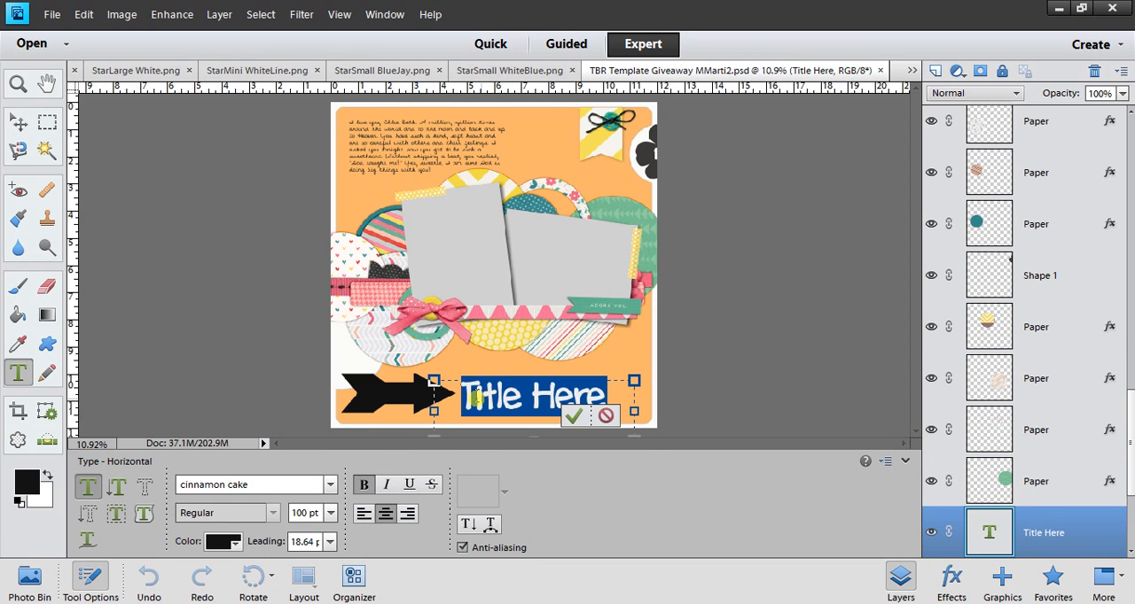
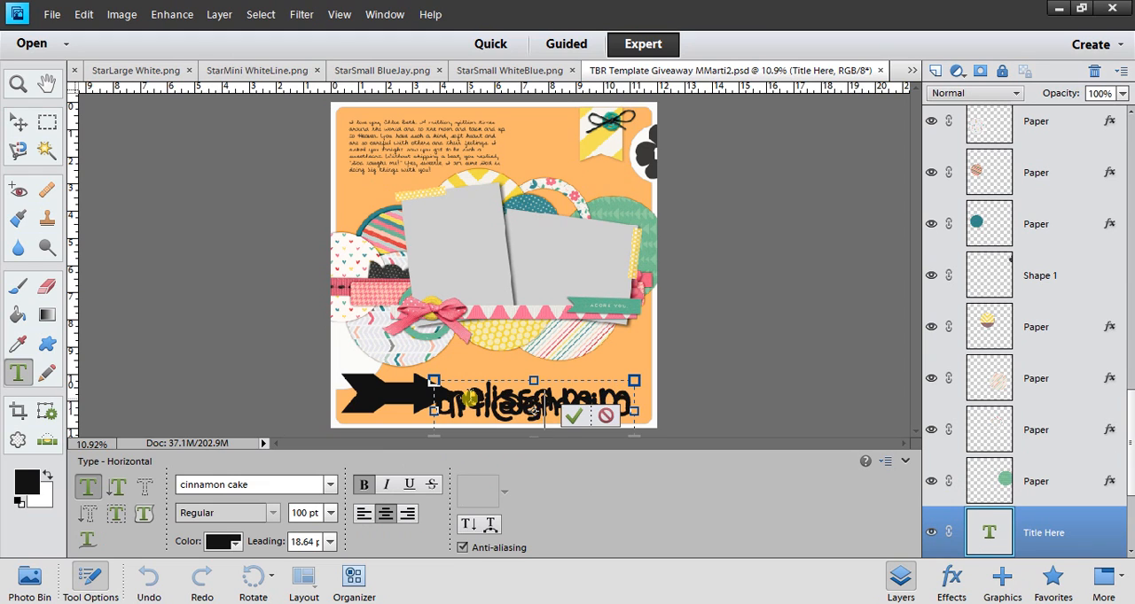
Reduce the whole e-mail text to 42 pt so it fits on one line, and commit the text edit.
key(ctrl+a)
click(302, 513)
text(50)
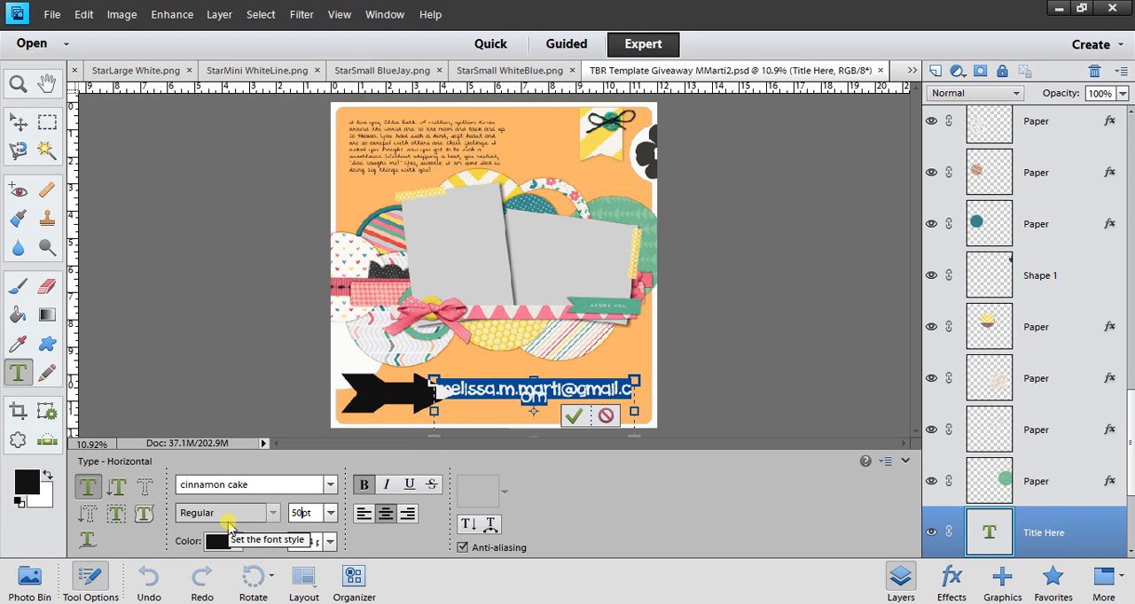
key(Down)
key(Down)
key(Down)
key(Down)
key(Down)
key(Down)
key(Down)
key(Down)
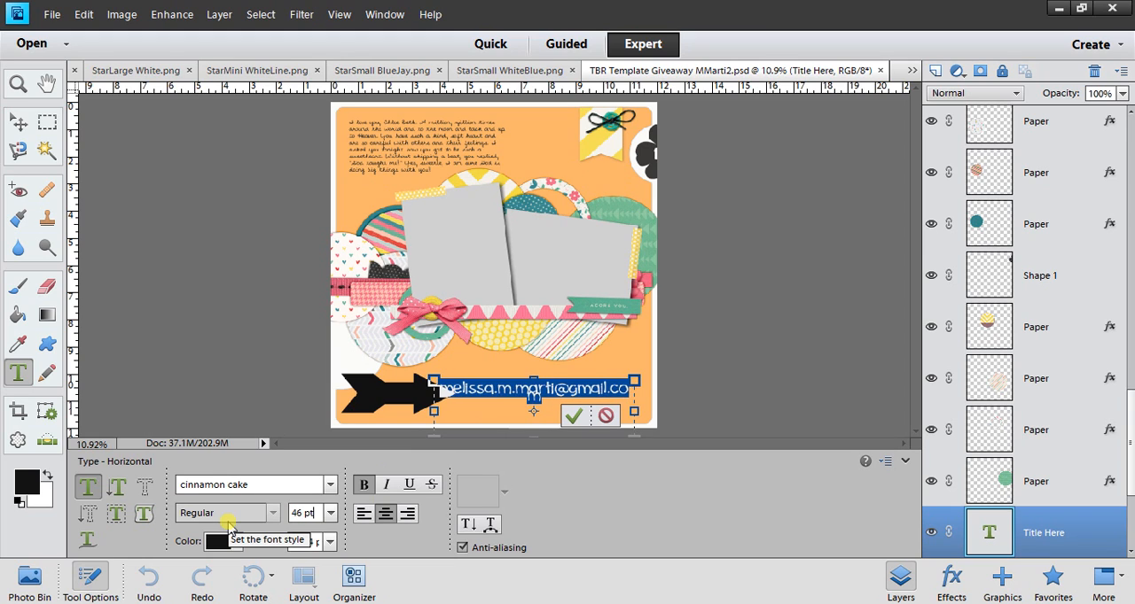
click(573, 416)
Nudge the e-mail text layer right until it clears the tip of the black arrow, and deselect it.
key(Right)
key(Right)
key(Right)
key(Right)
key(Right)
key(Right)
key(Right)
key(Right)
key(Right)
key(Right)
key(Right)
key(Right)
key(Right)
key(Right)
key(Right)
key(Right)
key(Right)
key(Right)
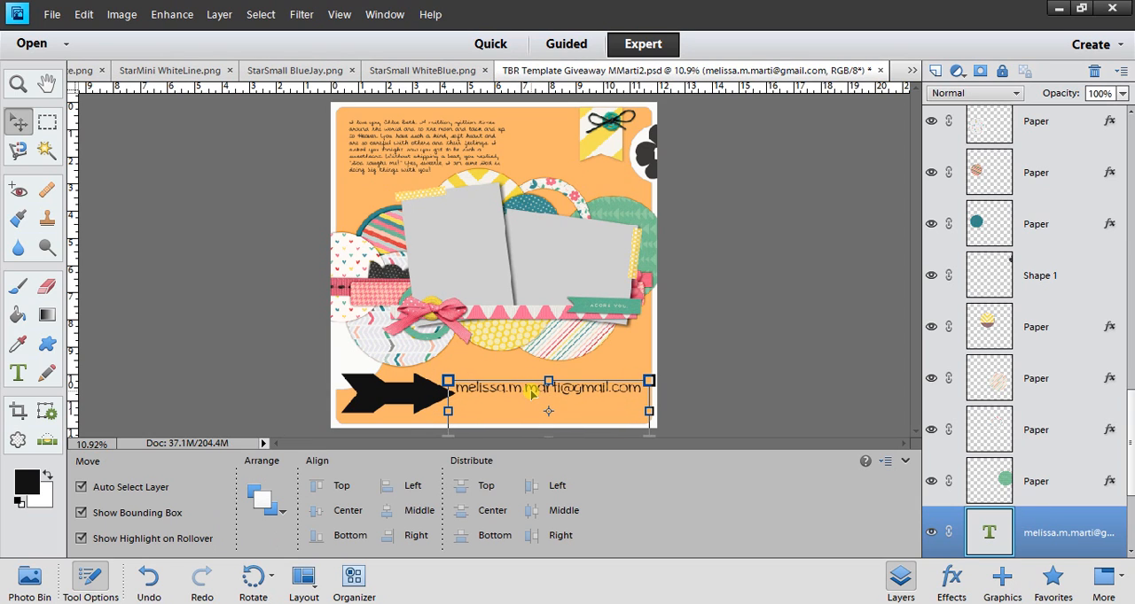
click(732, 395)
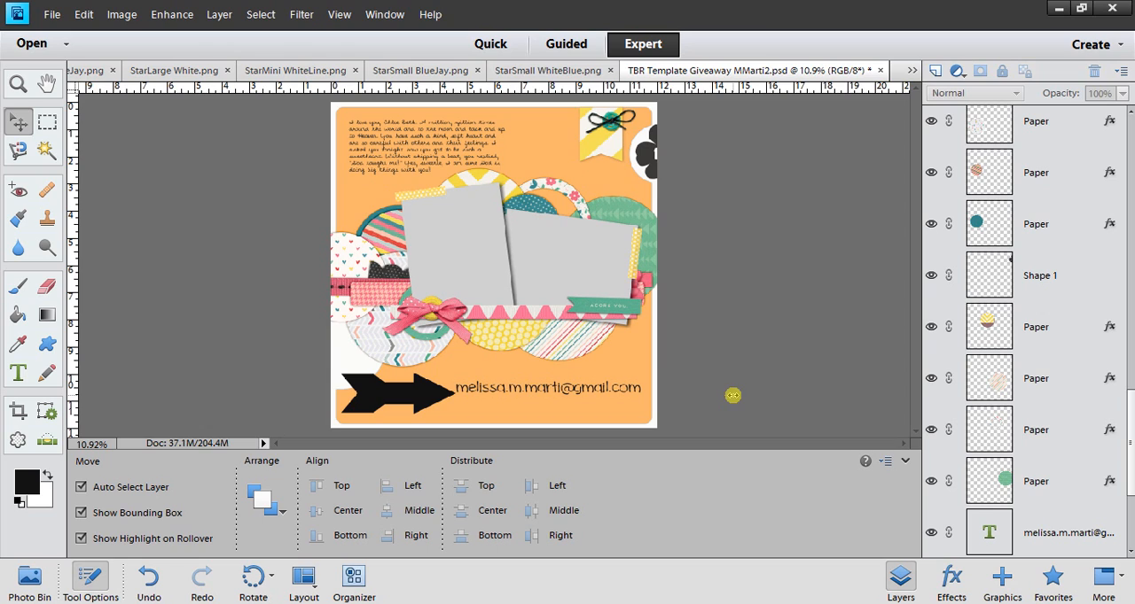
Check the February 2014 dates in the system calendar and close it.
click(1083, 603)
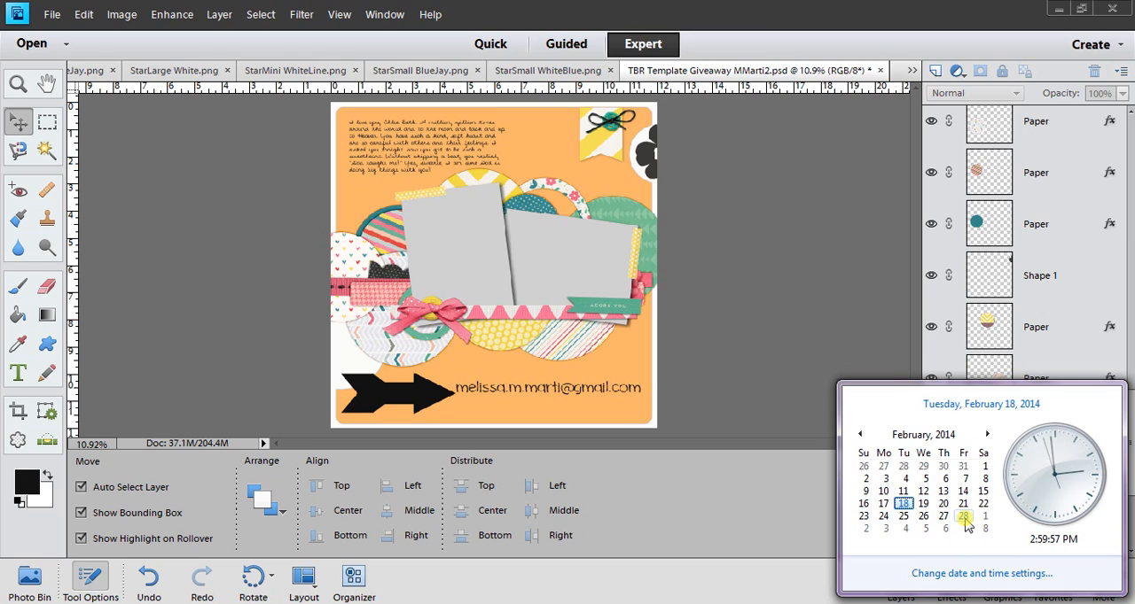
click(732, 371)
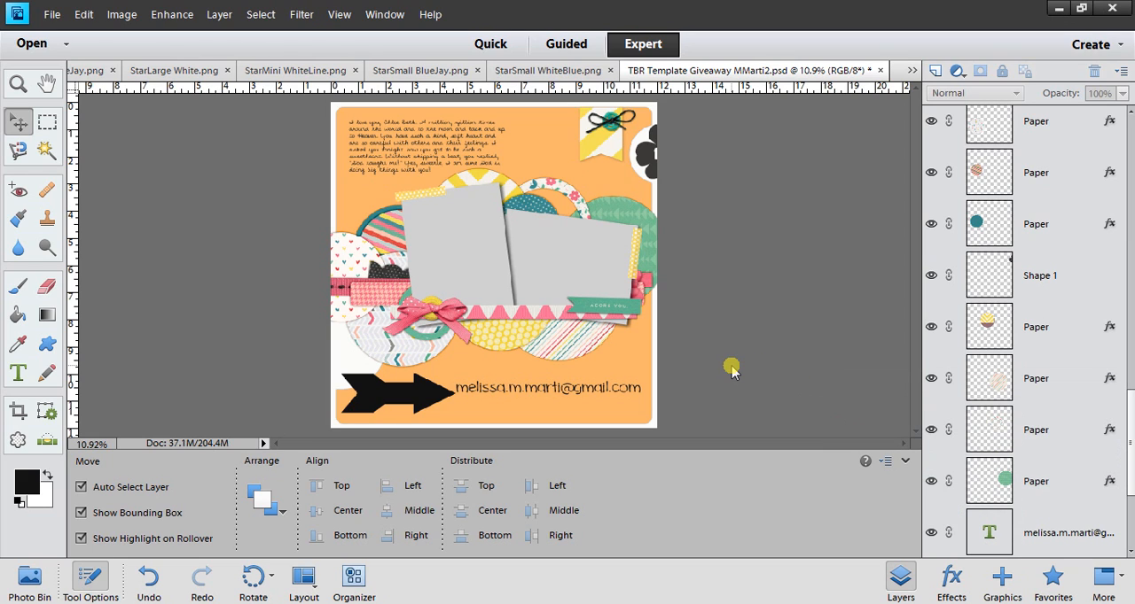